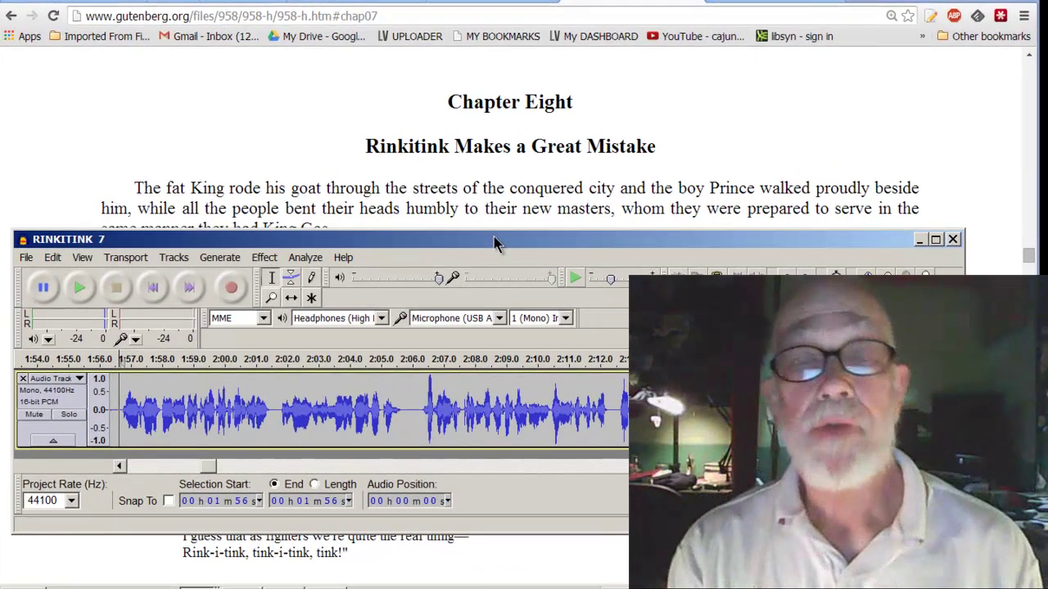
- Move the RINKITINK 7 window below the chapter's opening paragraph and play the narration briefly from the pause near 2:05
{"action": "left_click_drag", "start_coordinate": [499, 243], "coordinate": [511, 277]}
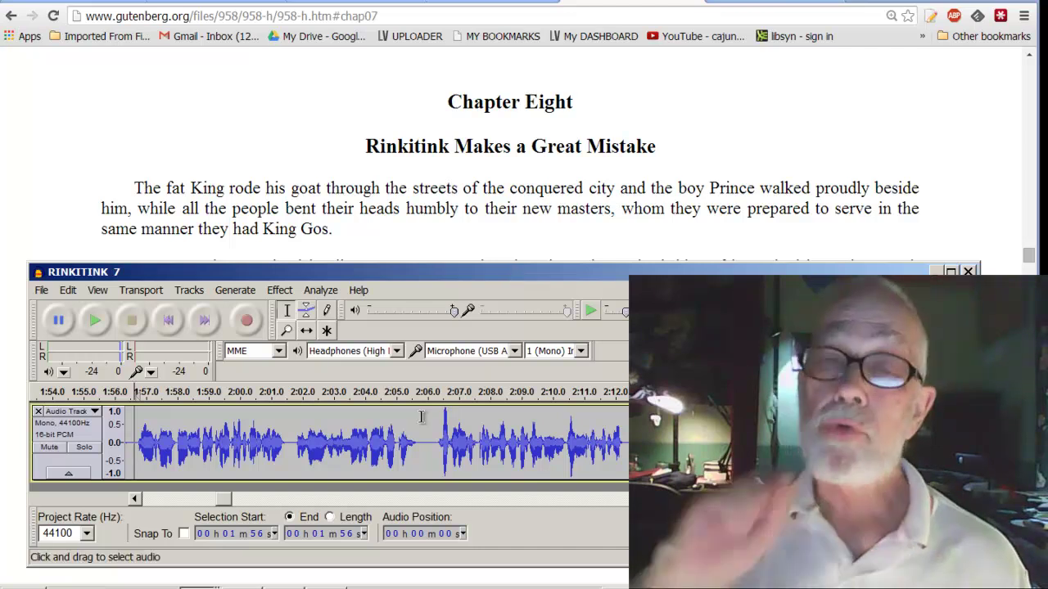
{"action": "left_click", "coordinate": [424, 444]}
{"action": "key", "text": "ctrl+1"}
{"action": "key", "text": "ctrl+1"}
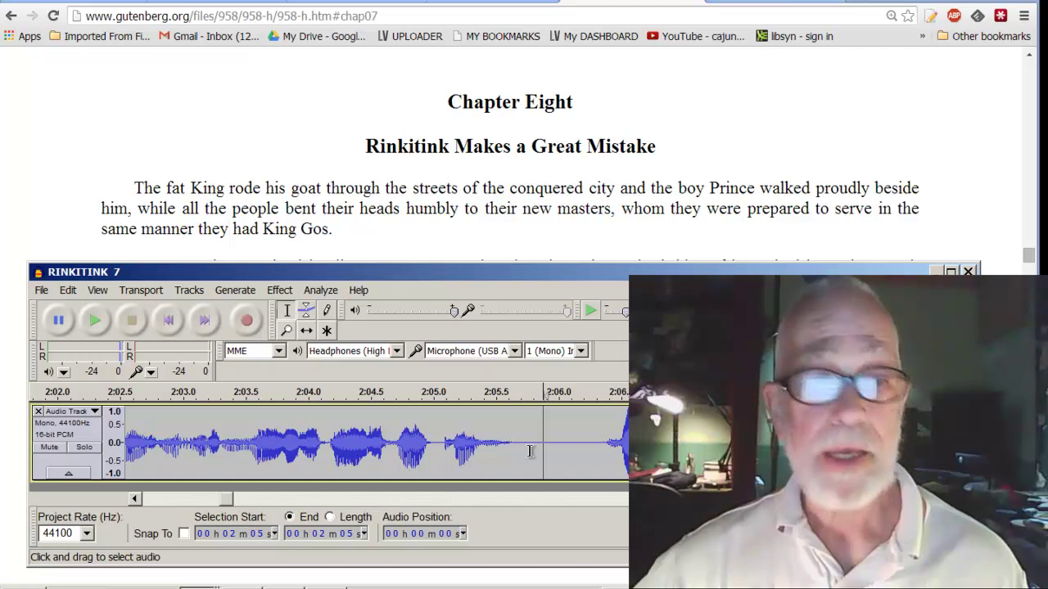
{"action": "key", "text": "ctrl+3"}
{"action": "key", "text": "ctrl+3"}
{"action": "key", "text": "ctrl+3"}
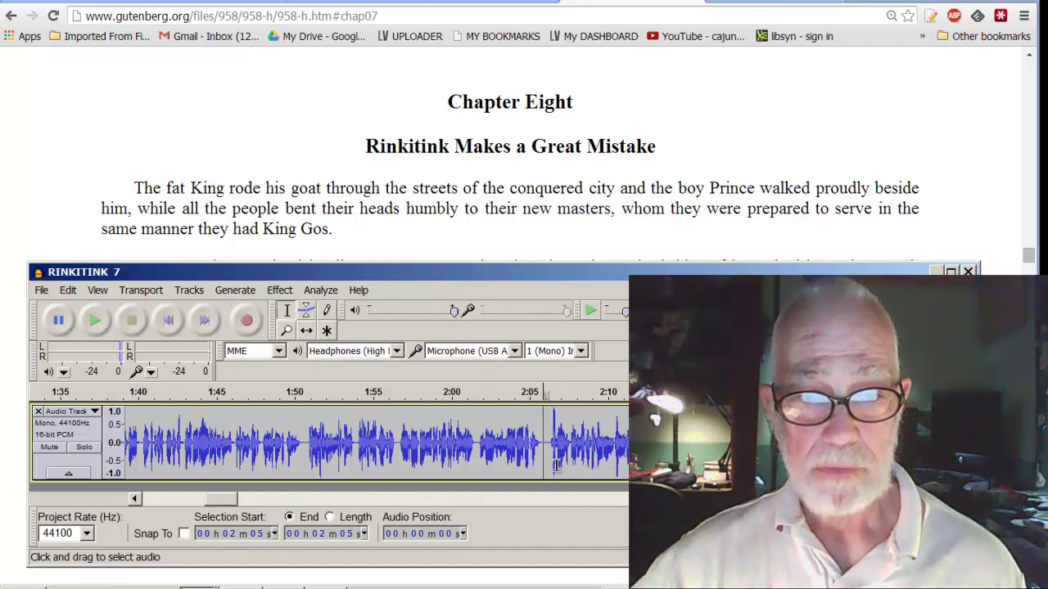
{"action": "key", "text": "space"}
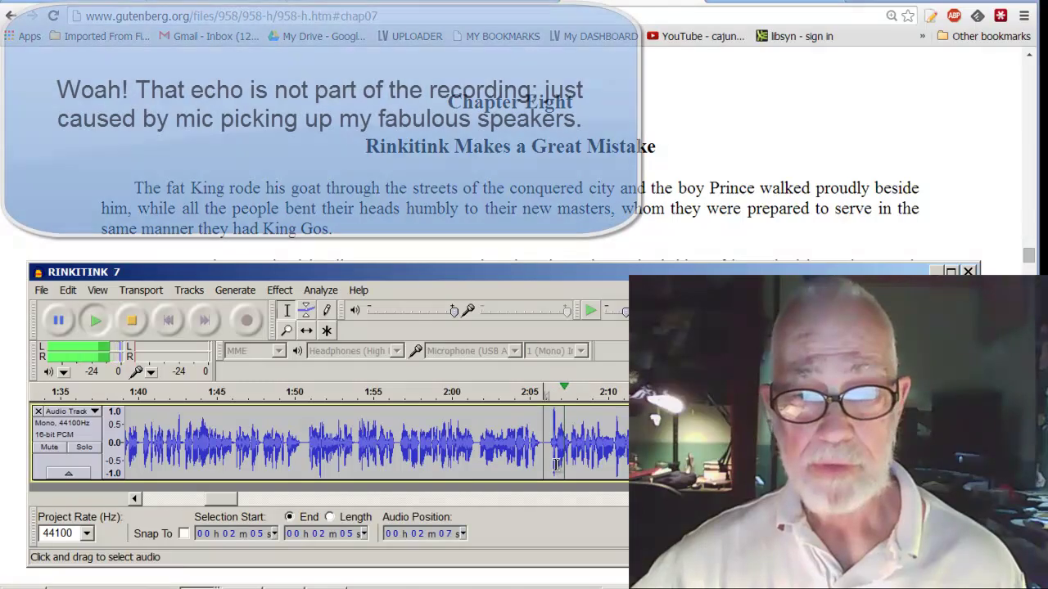
{"action": "key", "text": "space"}
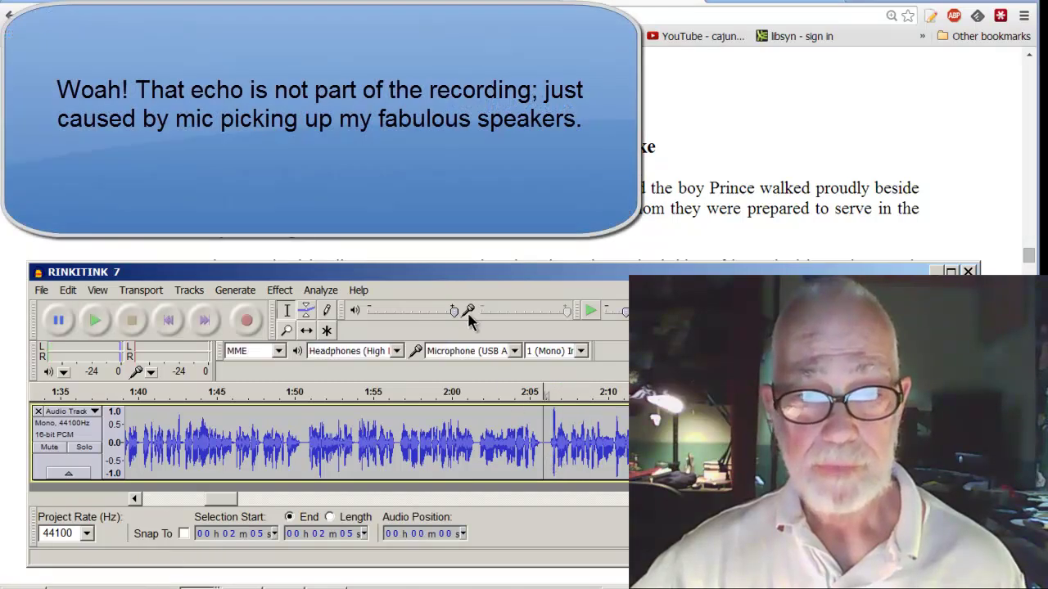
- Lower the playback volume slightly and replay the narration from the pause near 2:05
{"action": "left_click_drag", "start_coordinate": [452, 318], "coordinate": [445, 317]}
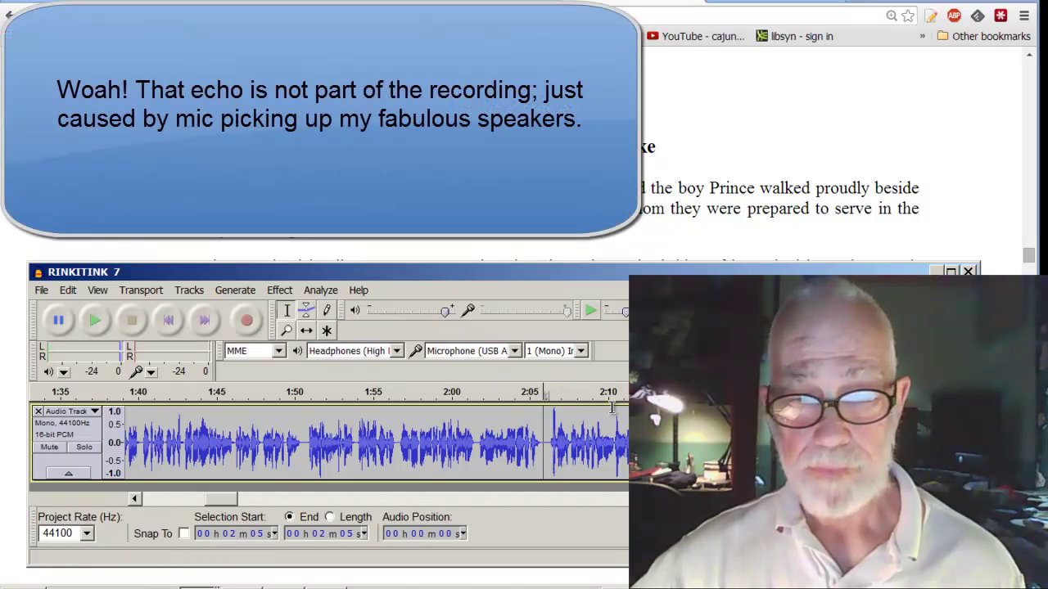
{"action": "key", "text": "space"}
{"action": "key", "text": "space"}
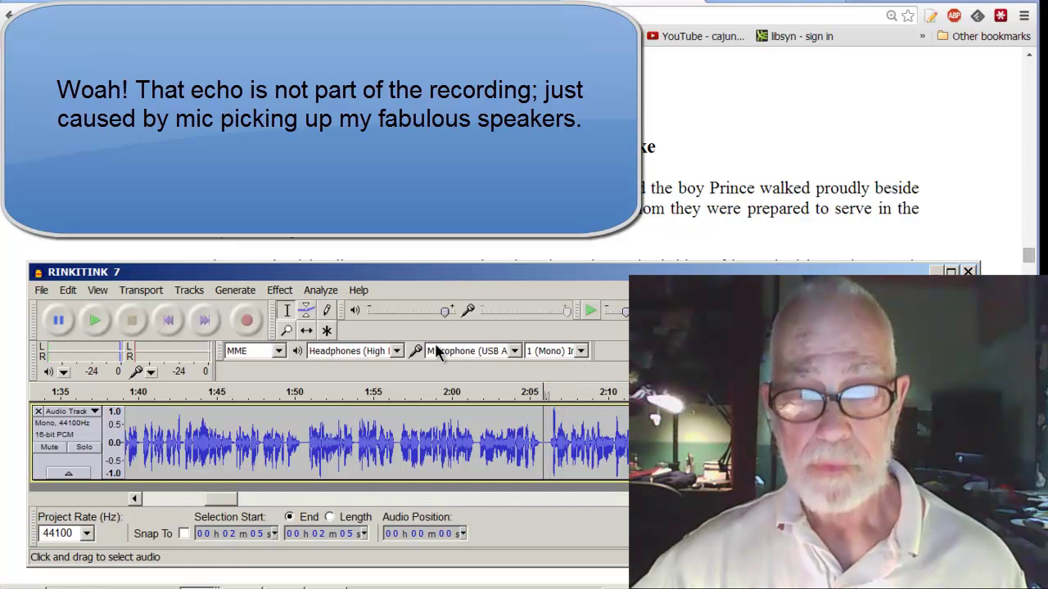
{"action": "left_click_drag", "start_coordinate": [445, 312], "coordinate": [433, 312]}
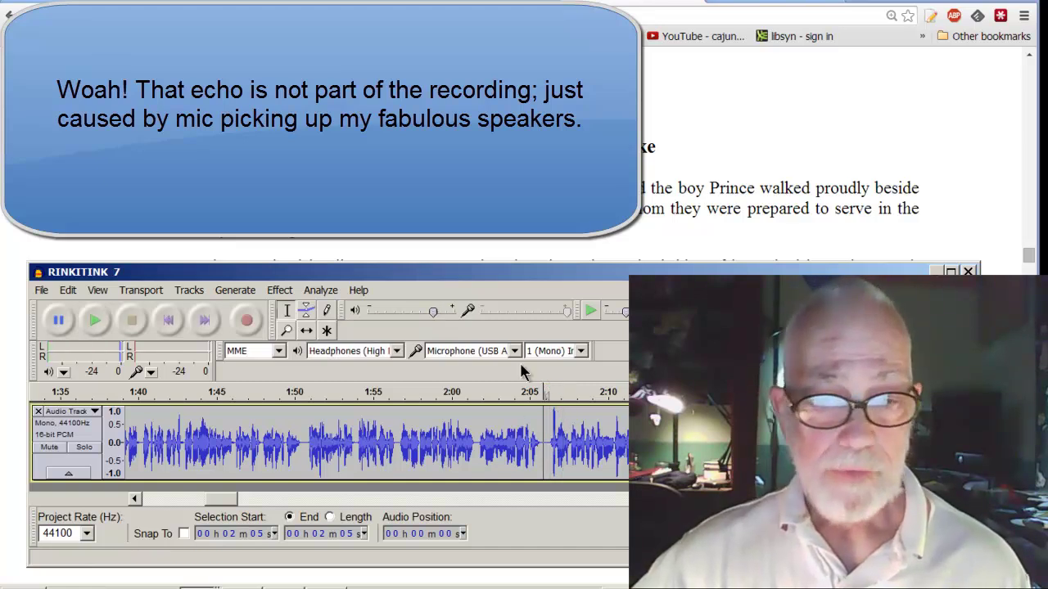
{"action": "key", "text": "space"}
{"action": "key", "text": "ctrl+1"}
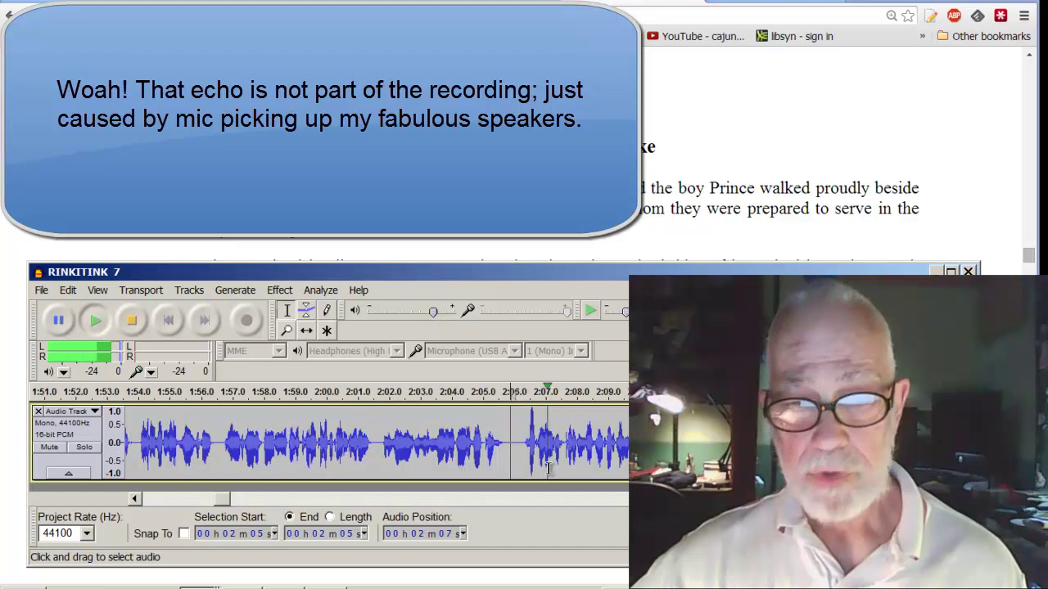
{"action": "key", "text": "ctrl+1"}
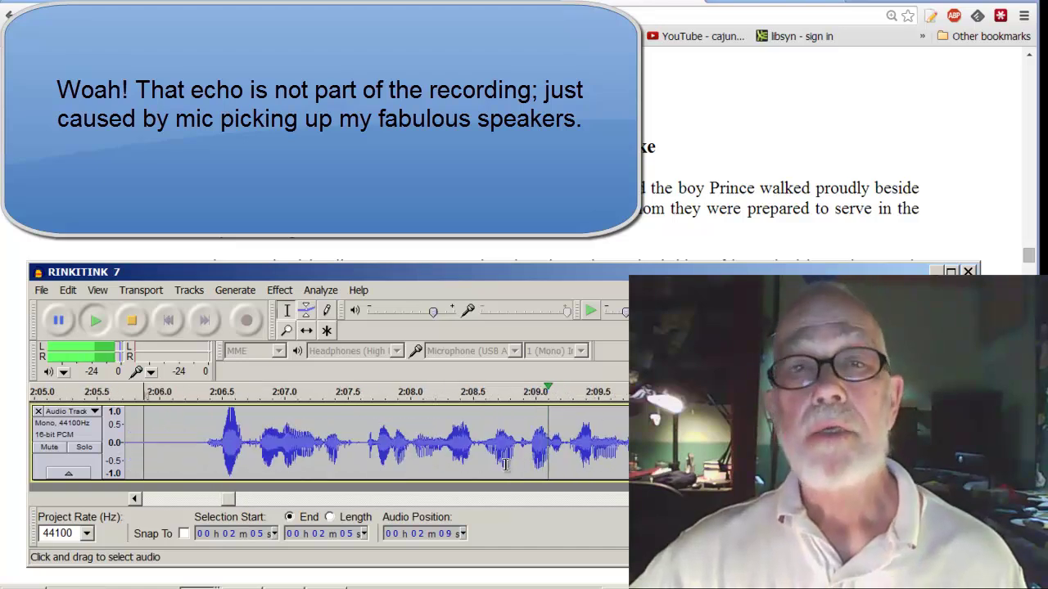
{"action": "key", "text": "space"}
- Select the silent pause from about 2:05.8 to 2:06.2 and examine its frequency spectrum
{"action": "key", "text": "ctrl+1"}
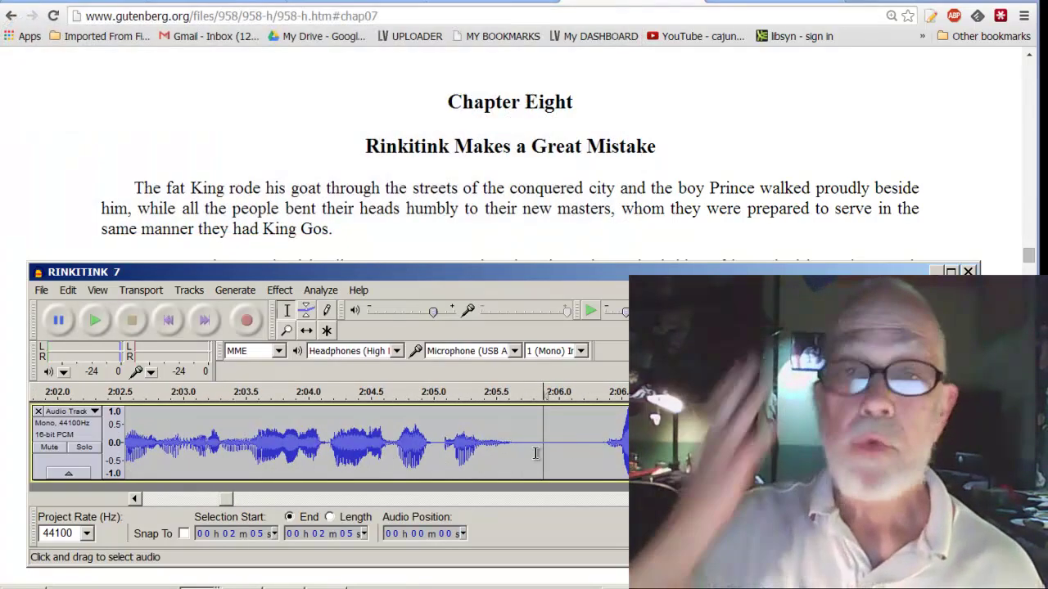
{"action": "left_click_drag", "start_coordinate": [530, 459], "coordinate": [590, 472]}
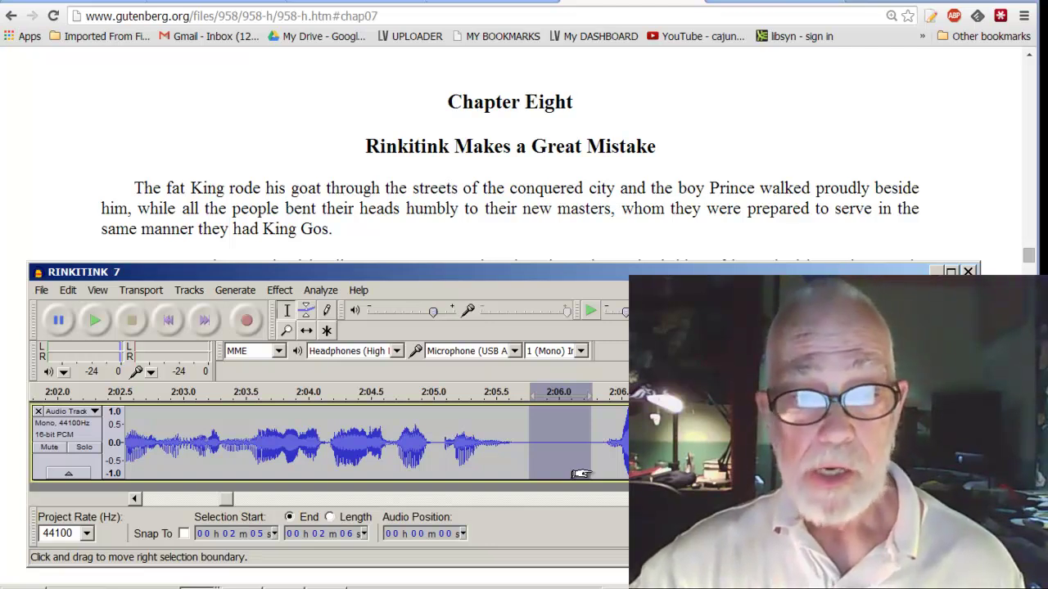
{"action": "left_click", "coordinate": [319, 291]}
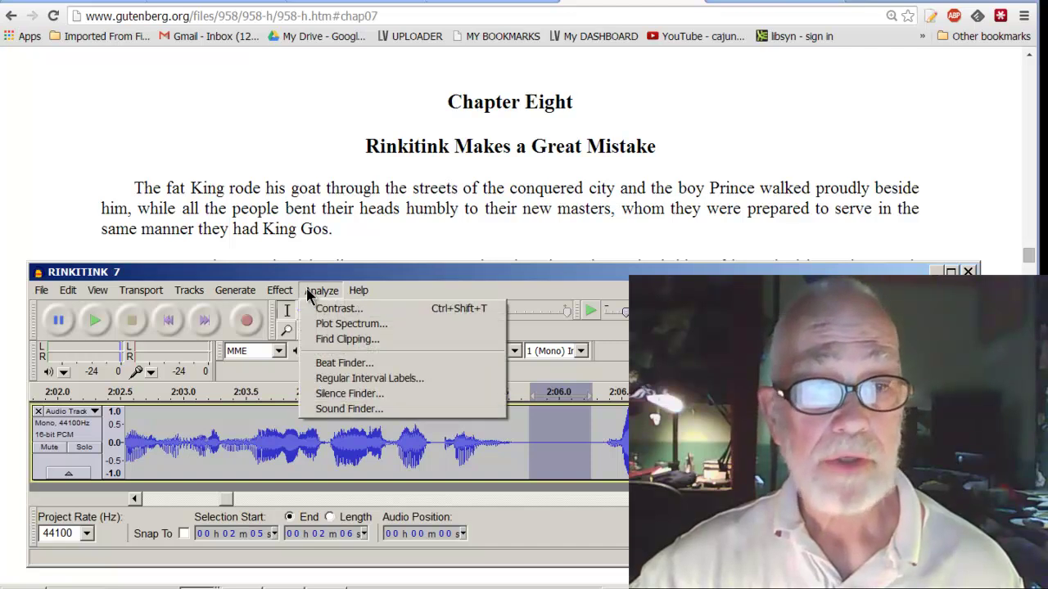
{"action": "left_click", "coordinate": [351, 324]}
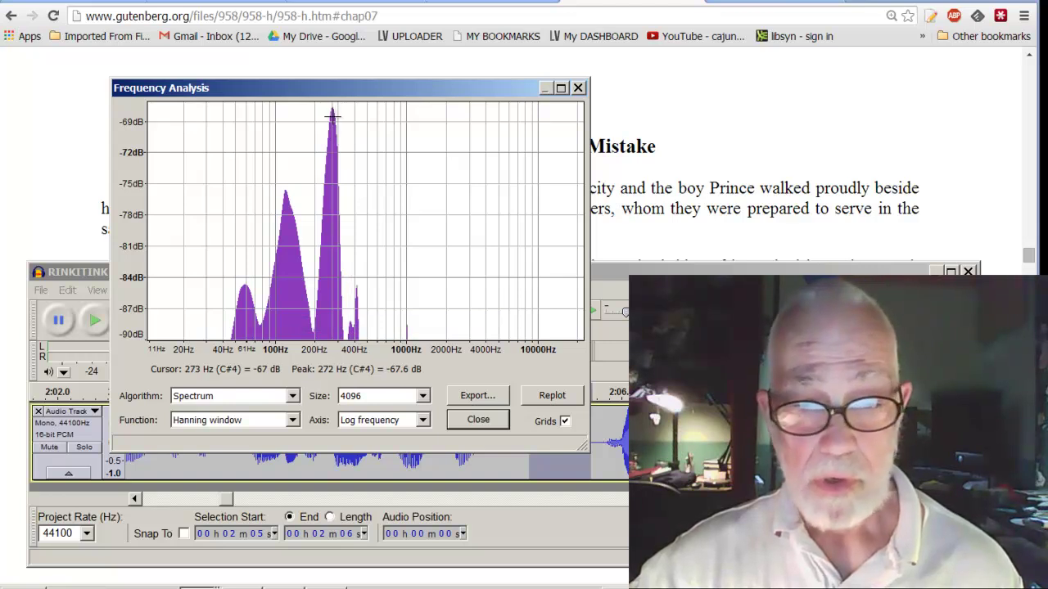
{"action": "left_click", "coordinate": [457, 421]}
- Select the silent gap from about 1:25.1 to 1:25.3 and examine its frequency spectrum
{"action": "key", "text": "ctrl+3"}
{"action": "key", "text": "ctrl+3"}
{"action": "key", "text": "ctrl+3"}
{"action": "key", "text": "ctrl+3"}
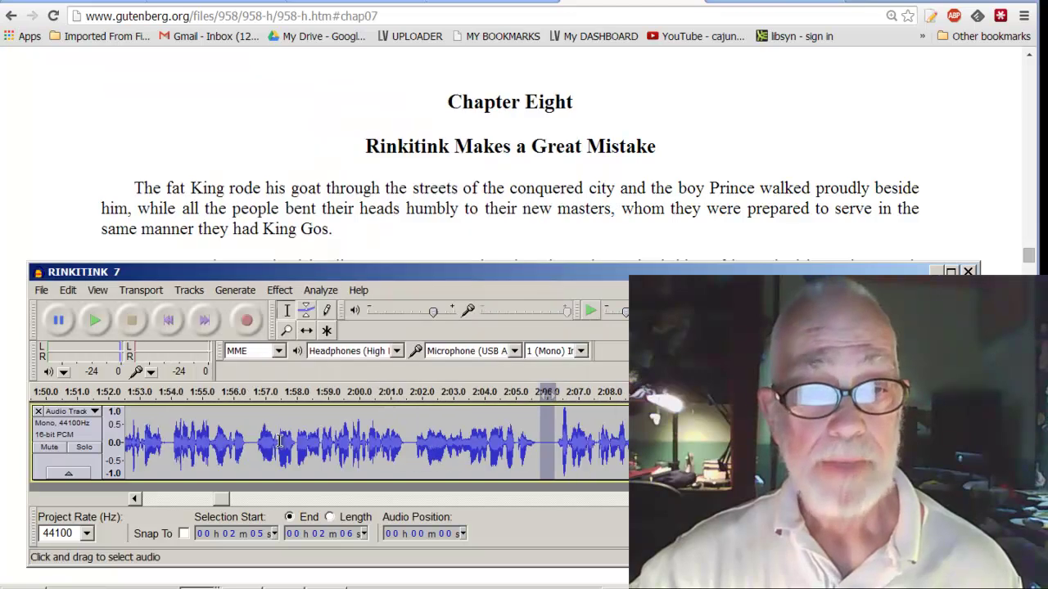
{"action": "left_click", "coordinate": [225, 456]}
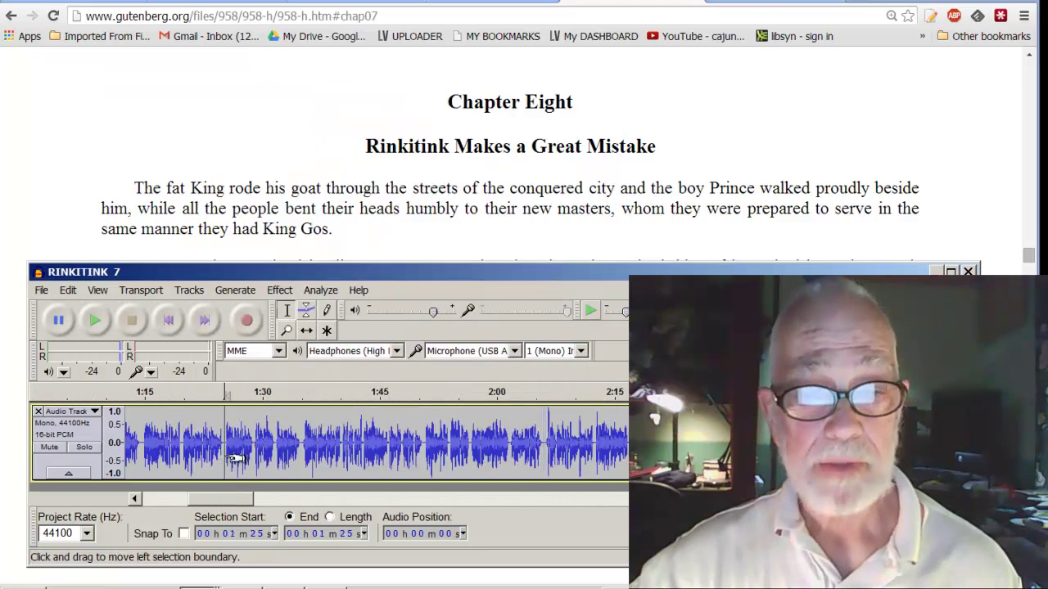
{"action": "key", "text": "ctrl+1"}
{"action": "key", "text": "ctrl+1"}
{"action": "key", "text": "ctrl+1"}
{"action": "key", "text": "ctrl+1"}
{"action": "key", "text": "ctrl+1"}
{"action": "left_click_drag", "start_coordinate": [491, 448], "coordinate": [552, 447]}
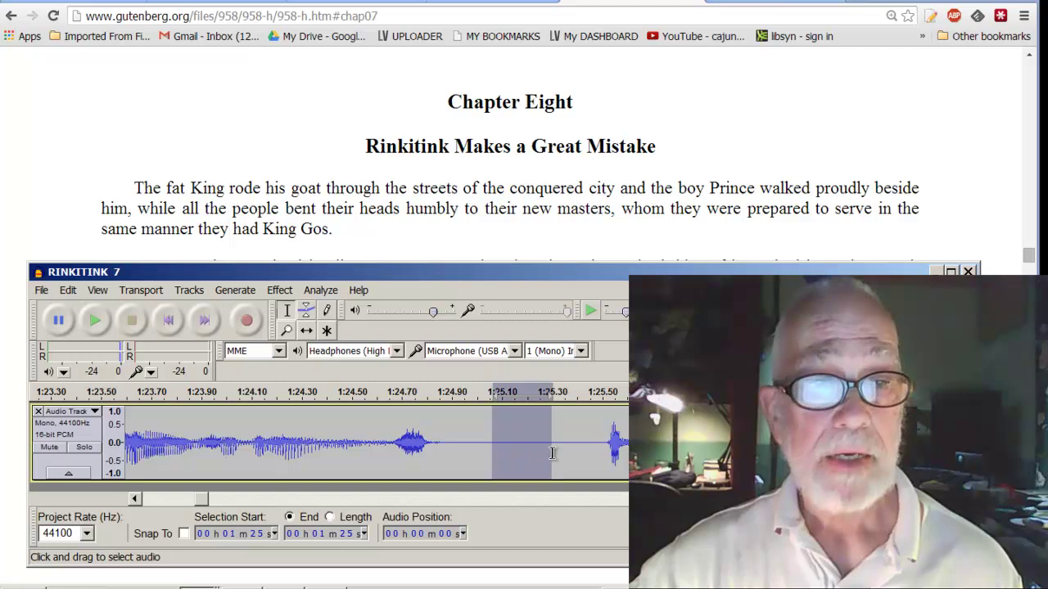
{"action": "left_click", "coordinate": [318, 297]}
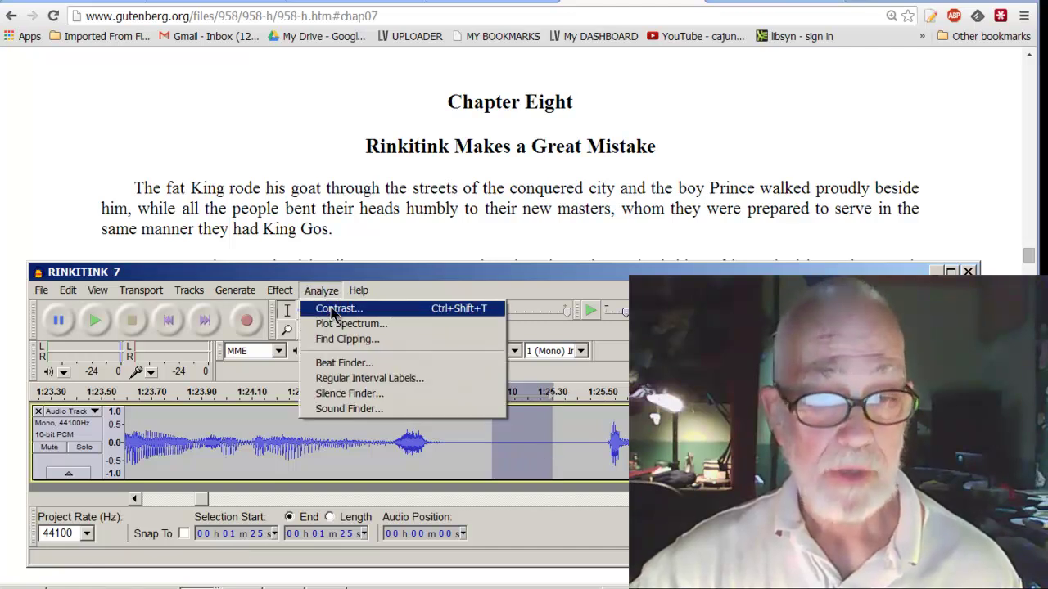
{"action": "left_click", "coordinate": [334, 323]}
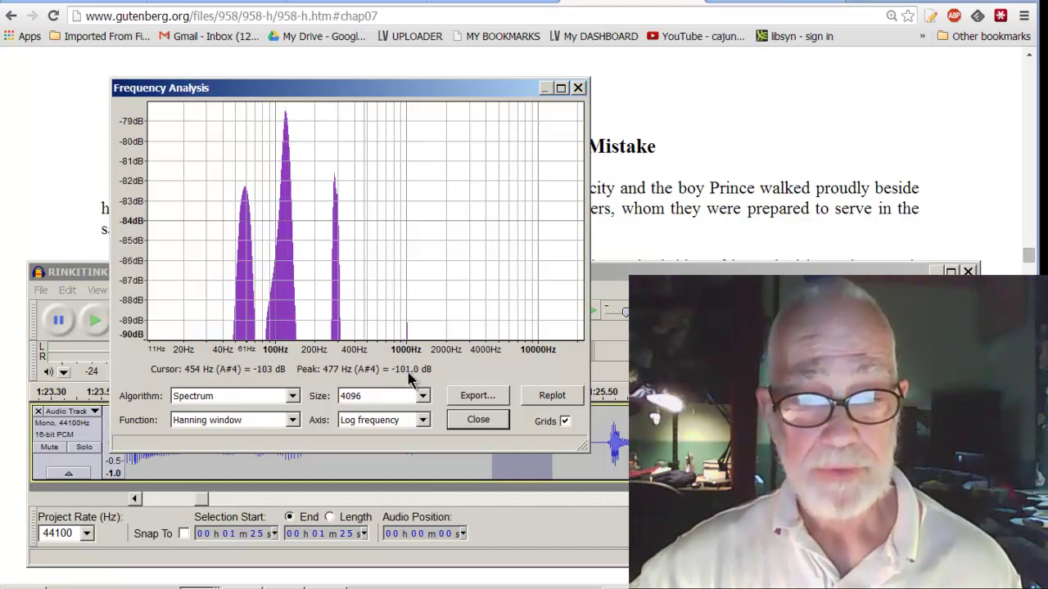
{"action": "left_click", "coordinate": [481, 420]}
{"action": "left_click", "coordinate": [521, 442]}
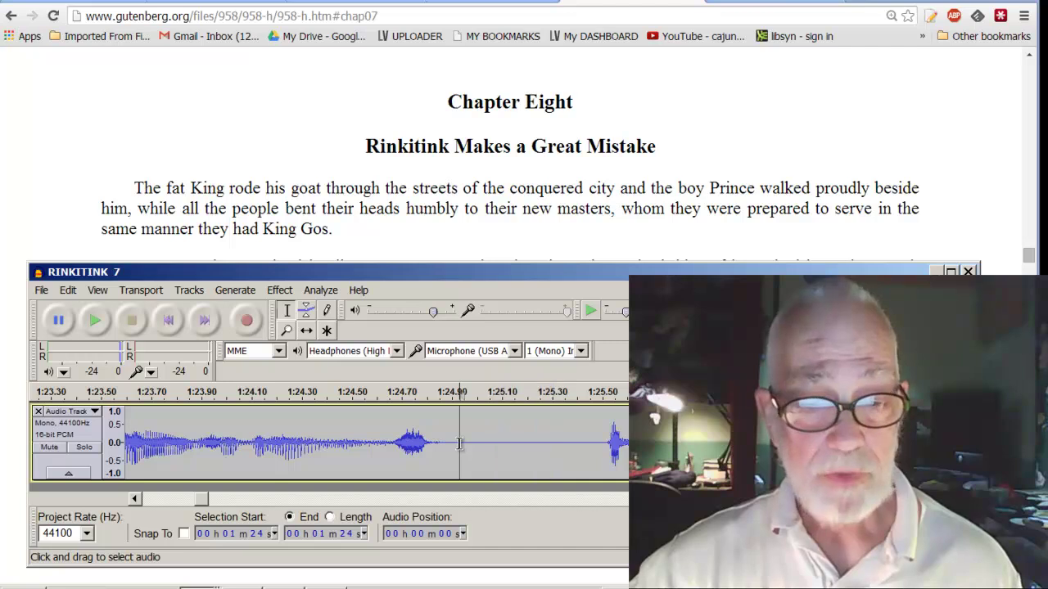
{"action": "key", "text": "ctrl+3"}
{"action": "key", "text": "ctrl+3"}
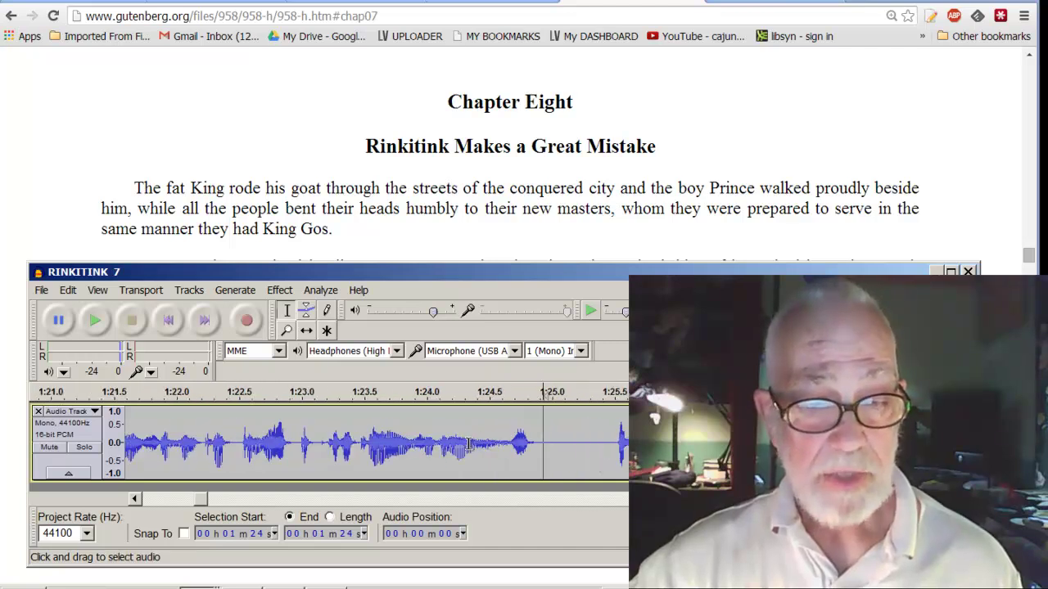
{"action": "key", "text": "ctrl+1"}
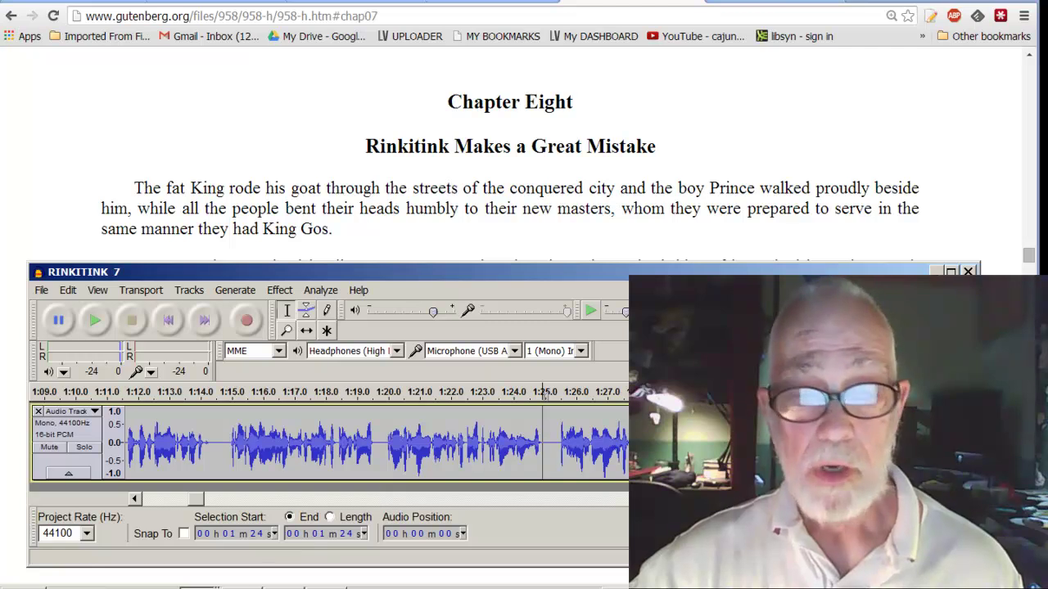
- Switch to the untitled Audacity project and examine the frequency spectrum of its selected room noise from 23 to 28 seconds
{"action": "left_click", "coordinate": [196, 586]}
{"action": "left_click", "coordinate": [188, 564]}
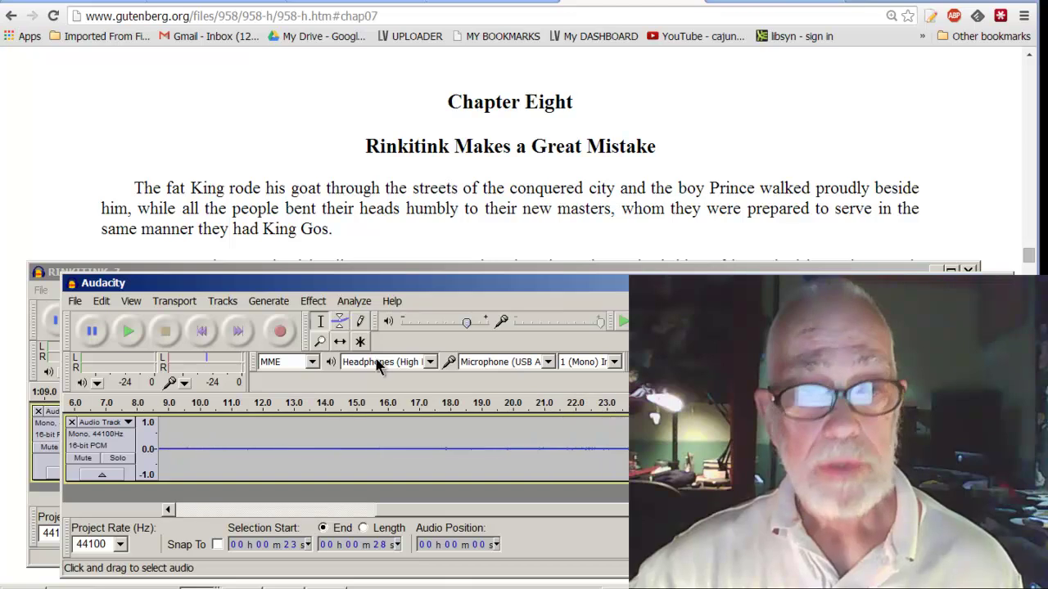
{"action": "left_click", "coordinate": [348, 302]}
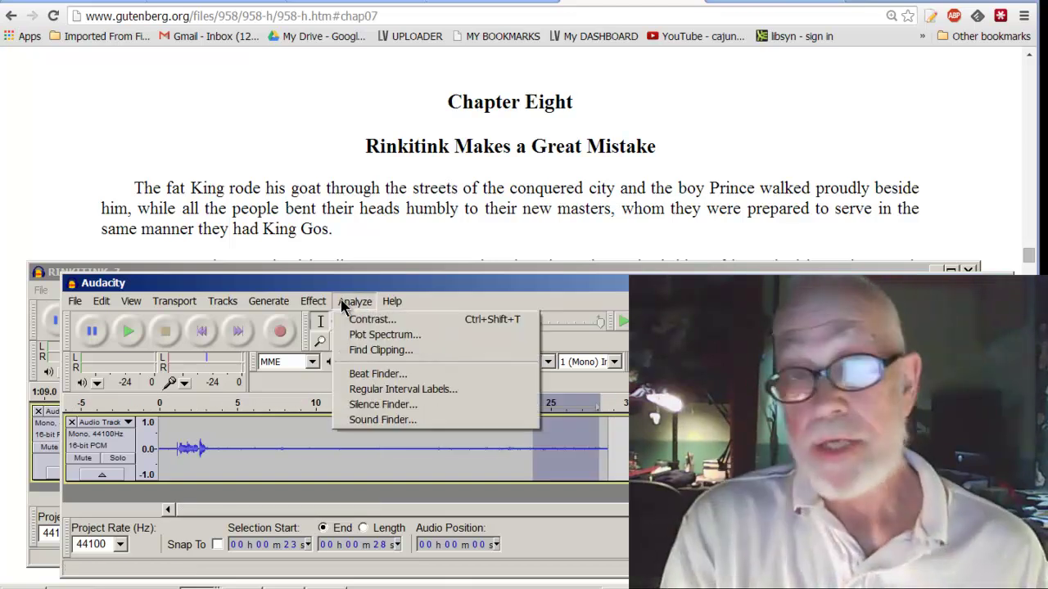
{"action": "left_click", "coordinate": [365, 335]}
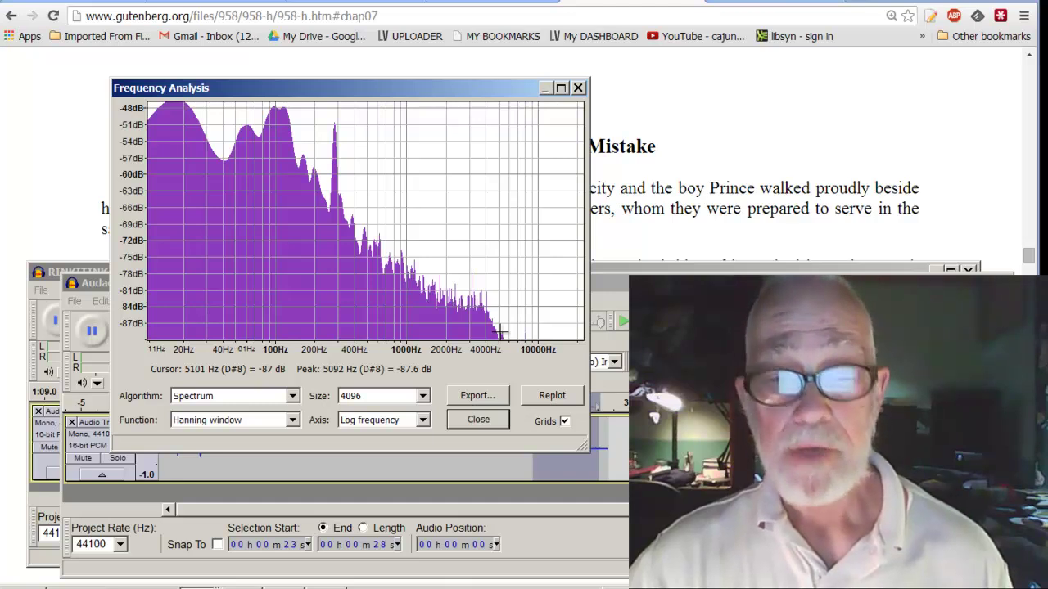
{"action": "left_click", "coordinate": [488, 424]}
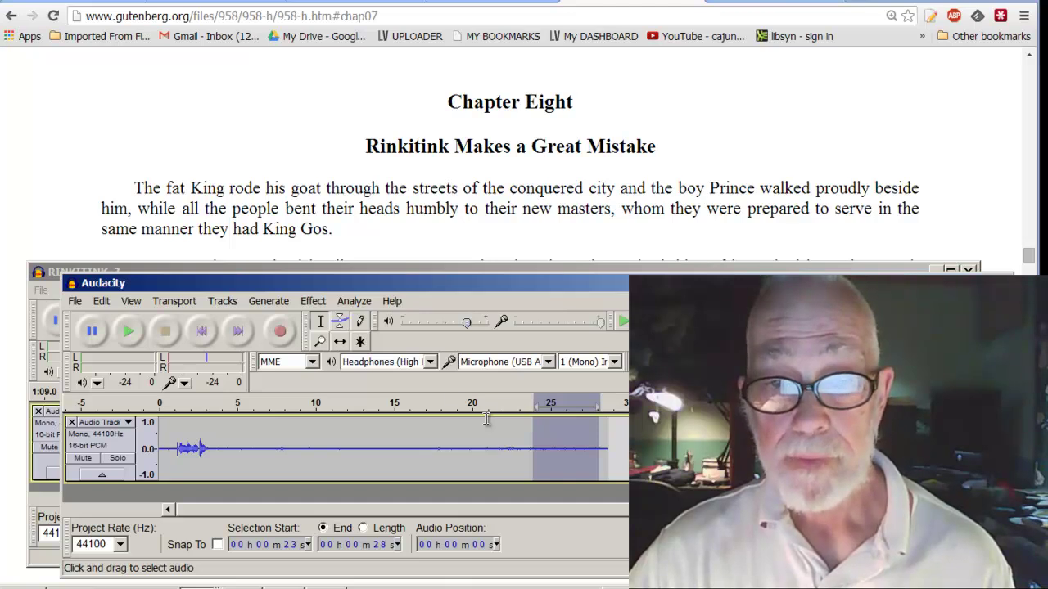
{"action": "left_click", "coordinate": [353, 301]}
{"action": "left_click", "coordinate": [361, 335]}
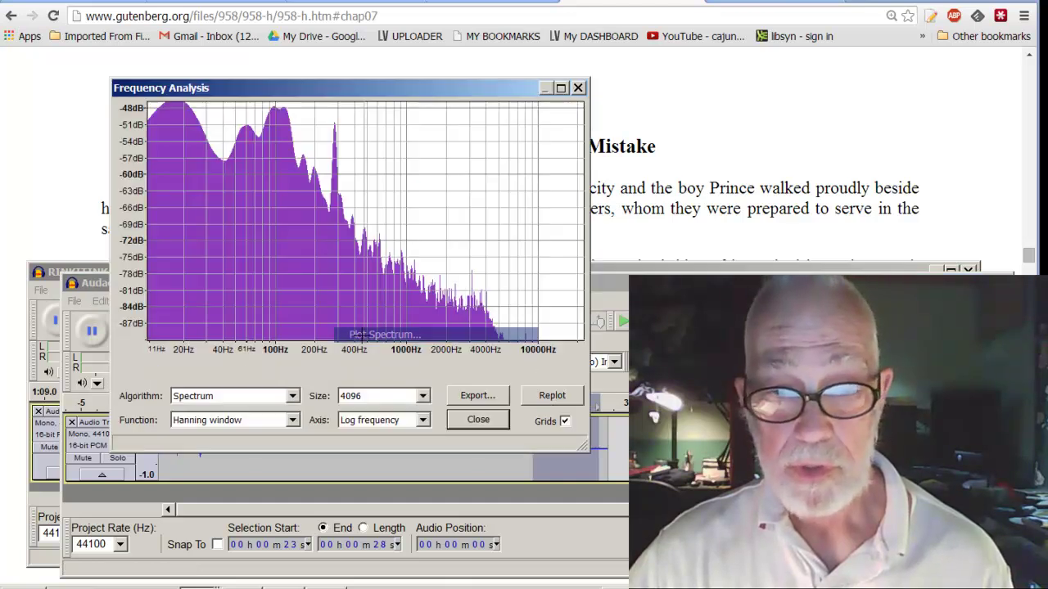
{"action": "left_click", "coordinate": [490, 421]}
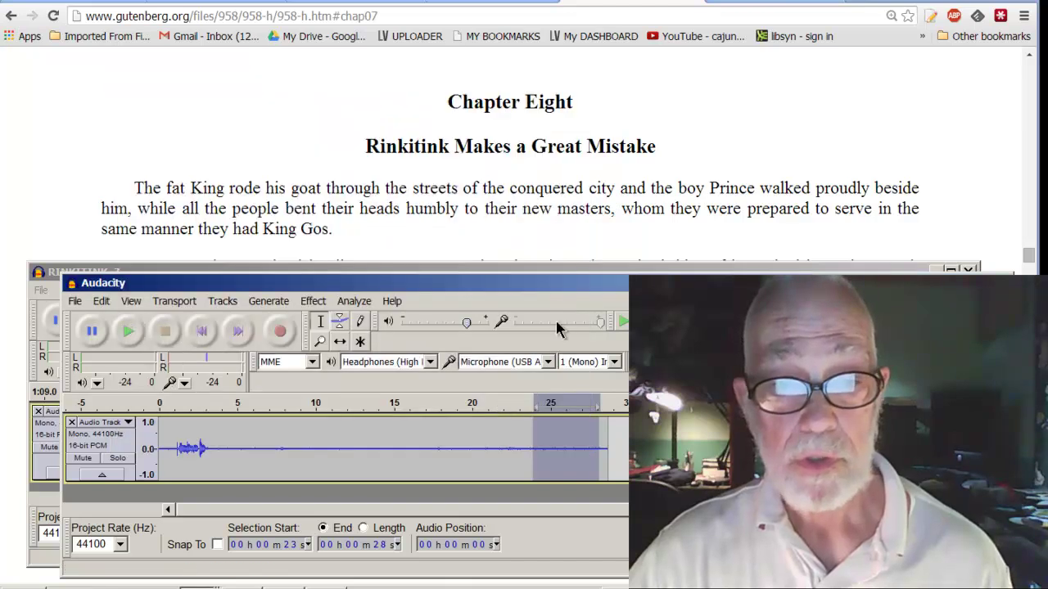
- Return to the RINKITINK 7 project, select the pause from about 1:24.9 to 1:25.2 and plot its frequency spectrum
{"action": "left_click", "coordinate": [585, 273]}
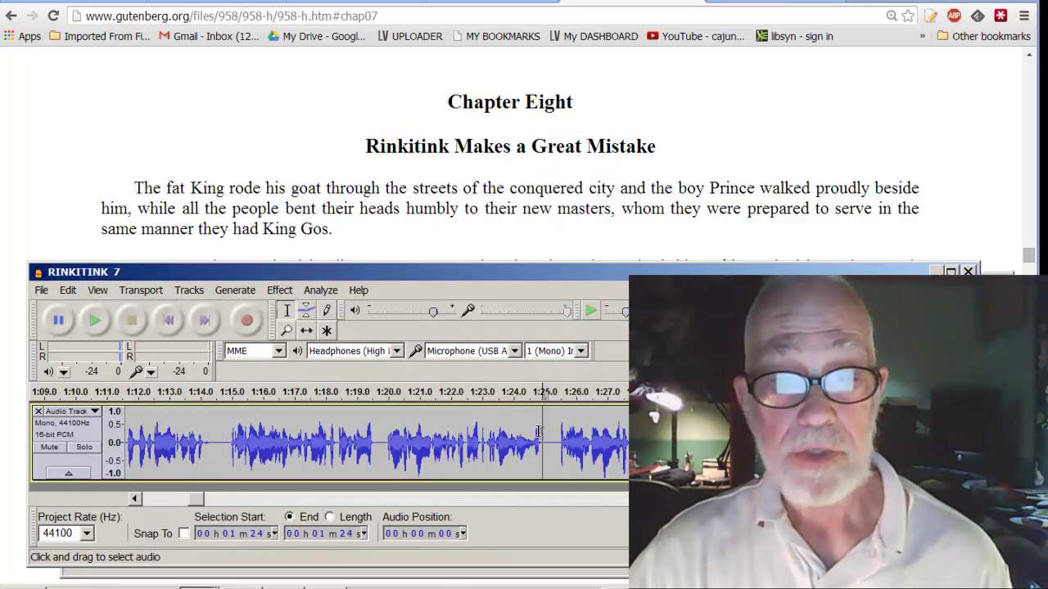
{"action": "scroll", "coordinate": [538, 431], "scroll_direction": "up", "scroll_amount": 2}
{"action": "left_click_drag", "start_coordinate": [542, 449], "coordinate": [579, 455]}
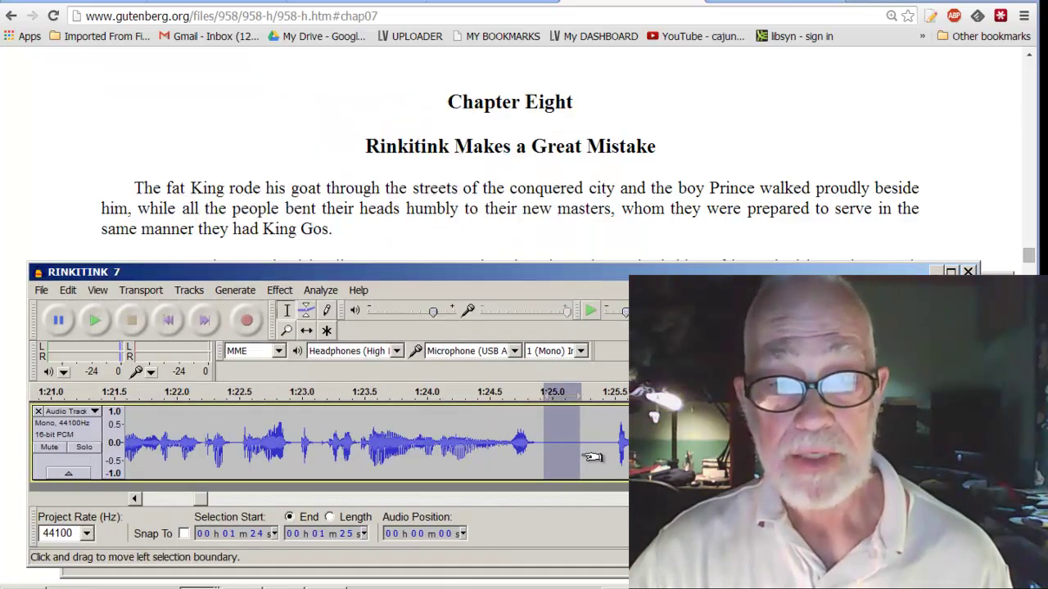
{"action": "left_click", "coordinate": [320, 290]}
{"action": "left_click", "coordinate": [339, 322]}
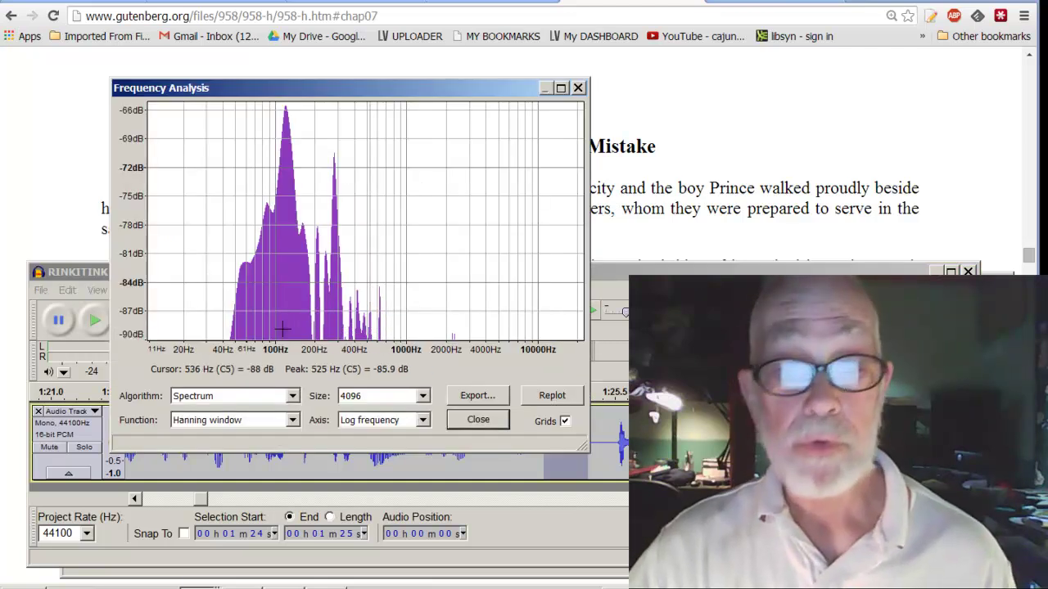
{"action": "left_click", "coordinate": [466, 426]}
- Plot the frequency spectrum of the still-selected pause near 1:25 once more and examine its peaks
{"action": "key", "text": "ctrl+3"}
{"action": "key", "text": "ctrl+3"}
{"action": "key", "text": "ctrl+3"}
{"action": "key", "text": "ctrl+3"}
{"action": "key", "text": "ctrl+3"}
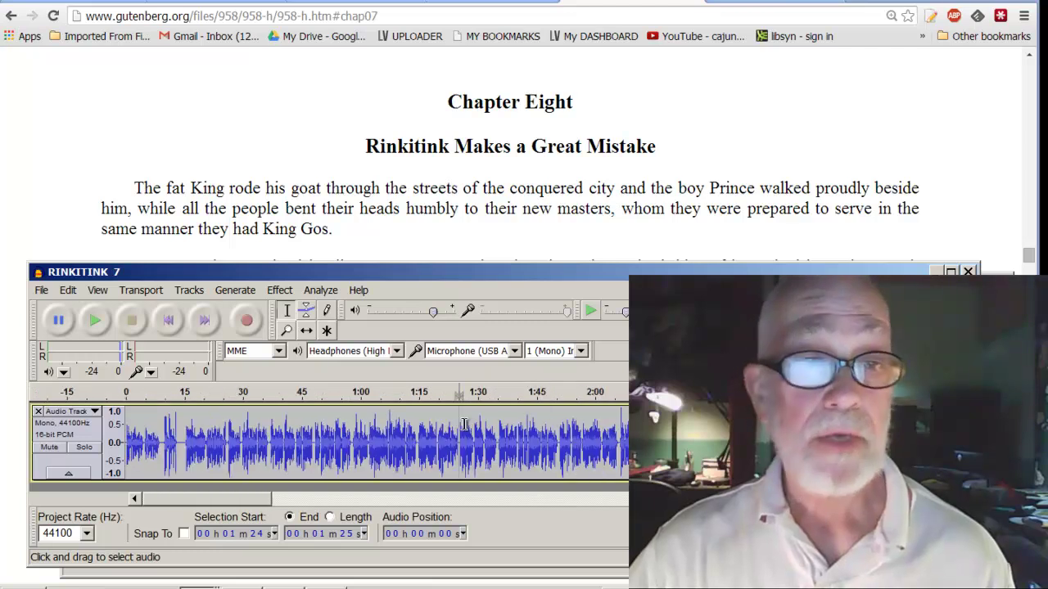
{"action": "key", "text": "ctrl+1"}
{"action": "key", "text": "ctrl+1"}
{"action": "key", "text": "ctrl+1"}
{"action": "key", "text": "ctrl+1"}
{"action": "key", "text": "ctrl+1"}
{"action": "key", "text": "ctrl+1"}
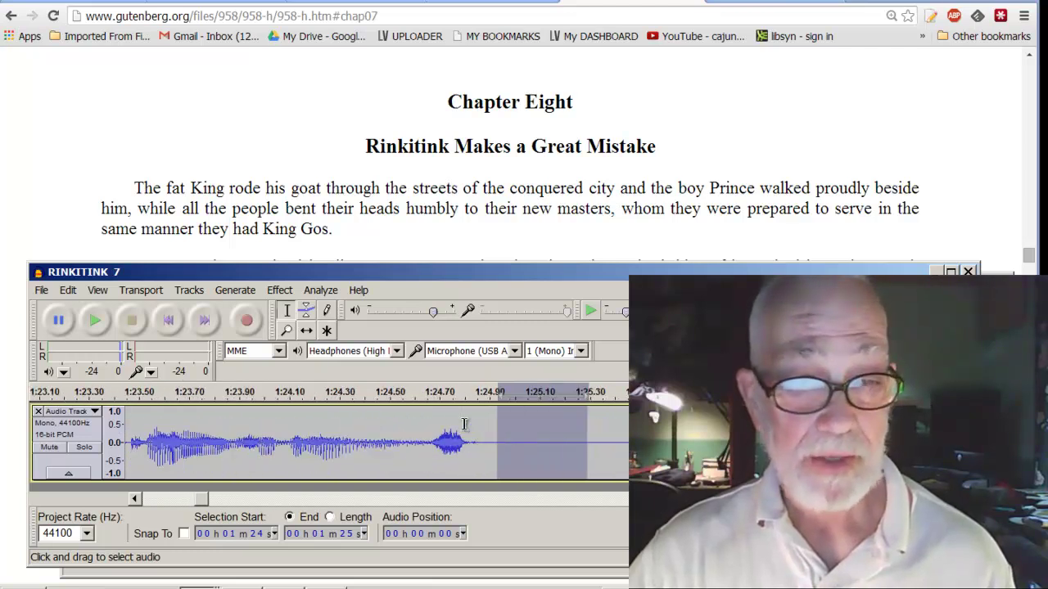
{"action": "left_click", "coordinate": [321, 290]}
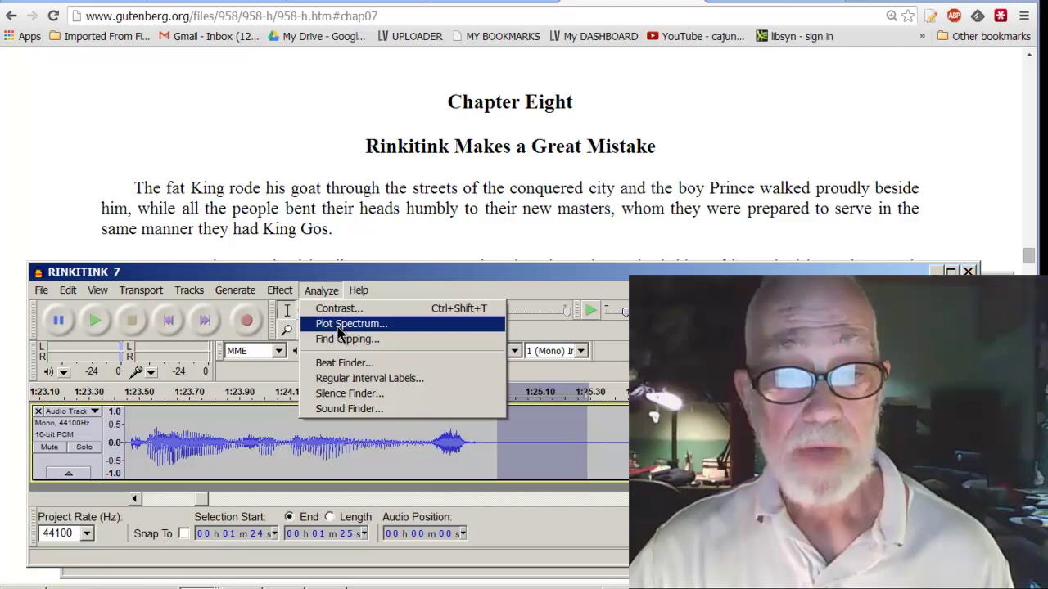
{"action": "left_click", "coordinate": [339, 322]}
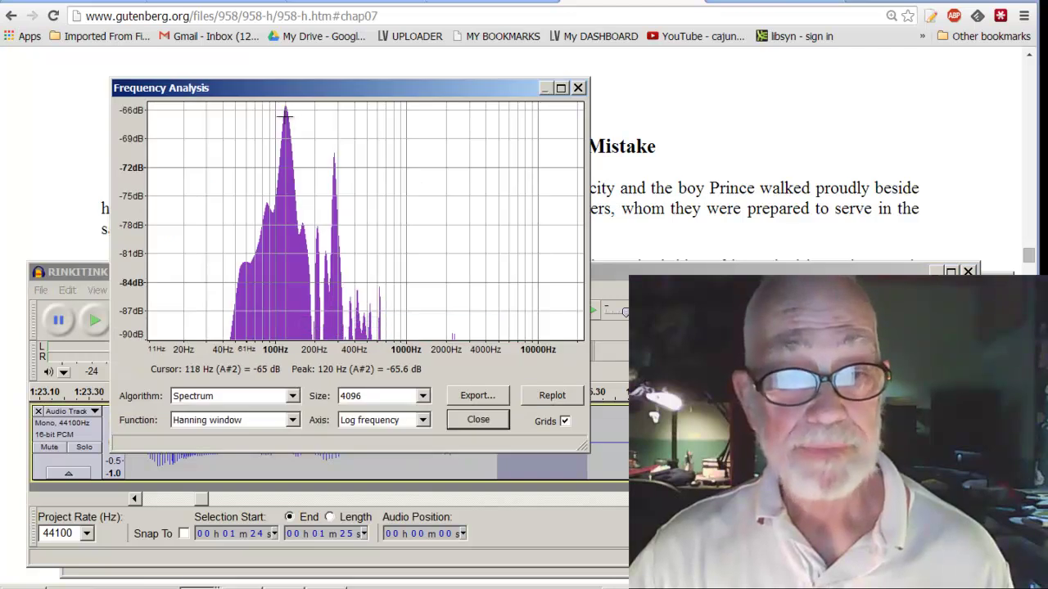
- Close the frequency analysis and capture a Noise Removal profile from the selected pause near 1:25
{"action": "left_click", "coordinate": [481, 421]}
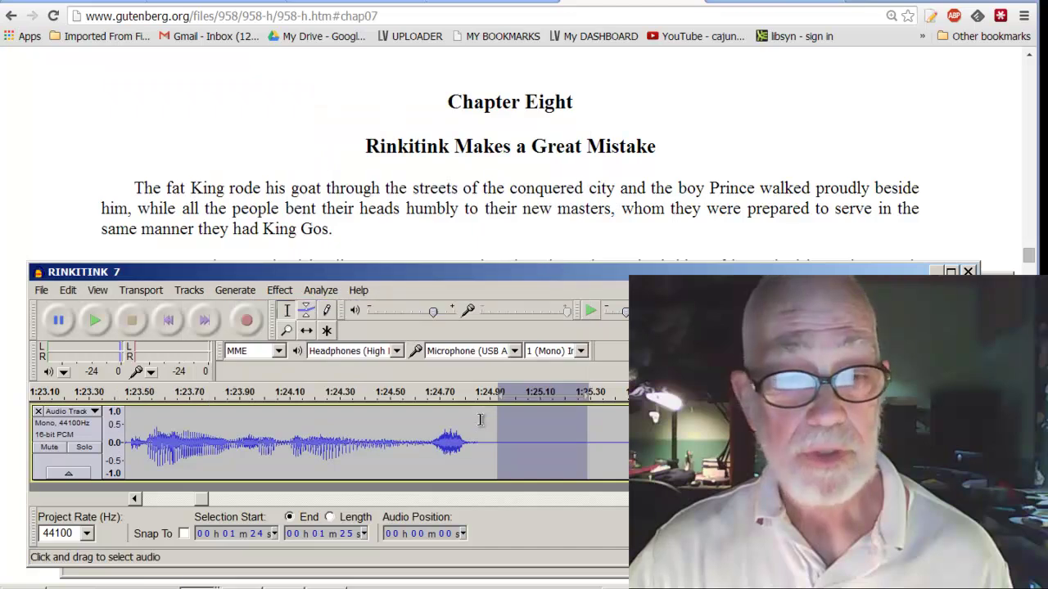
{"action": "left_click", "coordinate": [280, 292]}
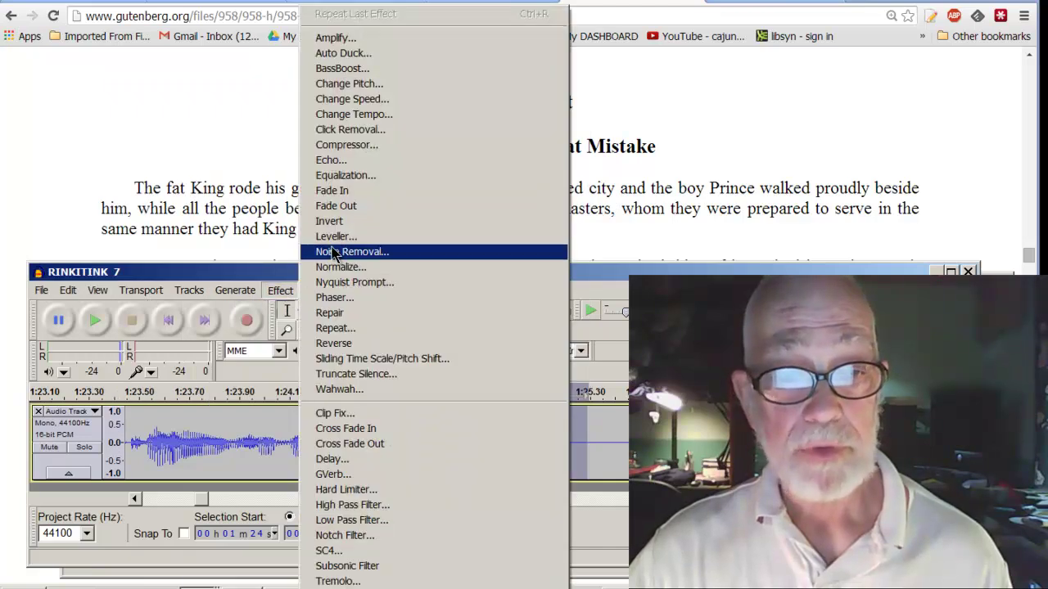
{"action": "left_click", "coordinate": [339, 252]}
{"action": "left_click", "coordinate": [494, 347]}
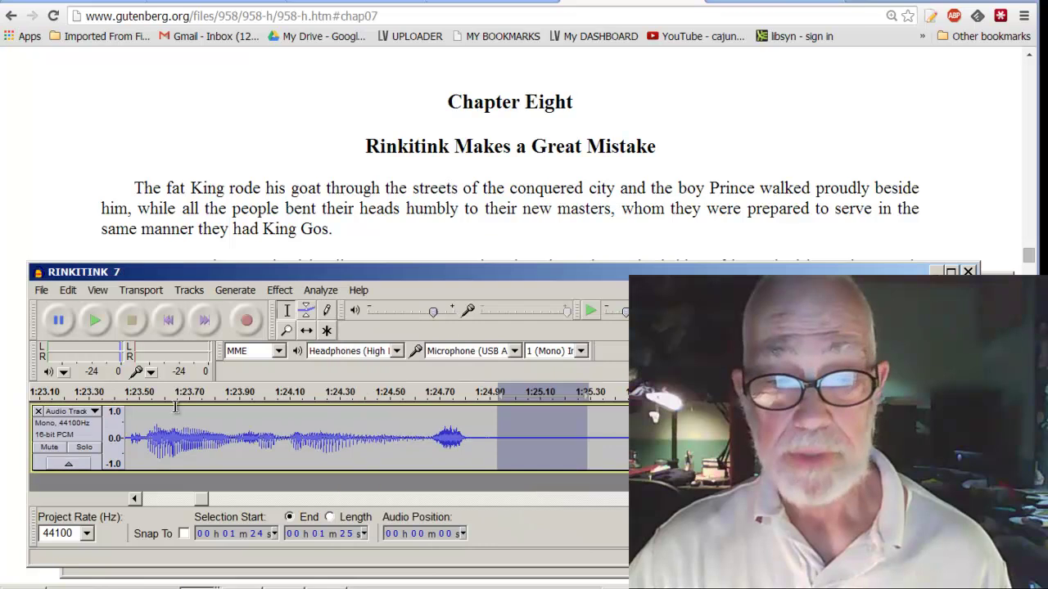
- Apply Noise Removal to the entire track with 0.00 dB sensitivity, 60 Hz frequency smoothing and 0.03 s attack/decay time
{"action": "left_click", "coordinate": [90, 434]}
{"action": "left_click", "coordinate": [279, 290]}
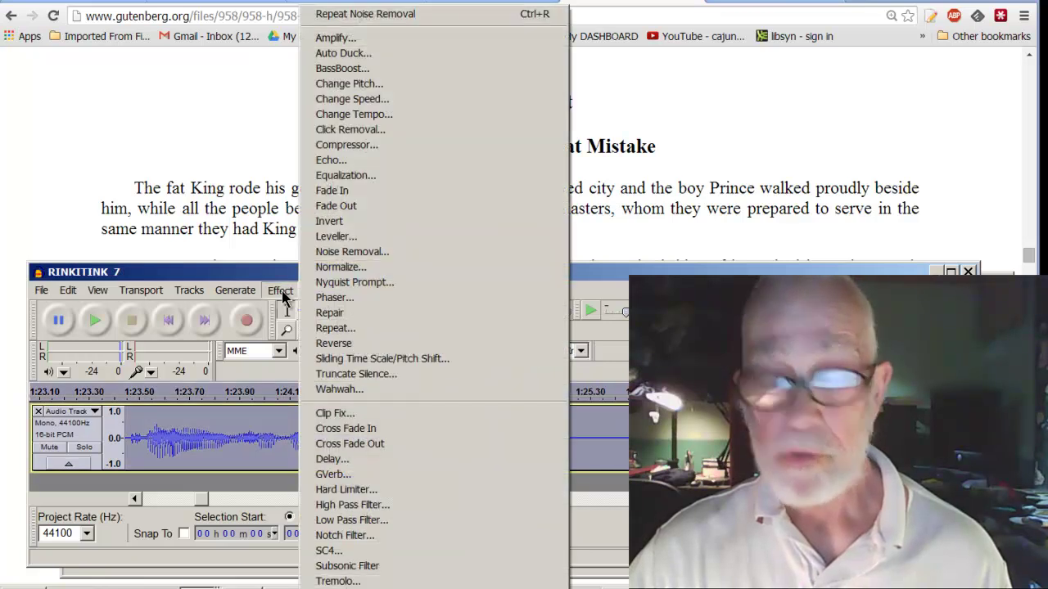
{"action": "left_click", "coordinate": [350, 255]}
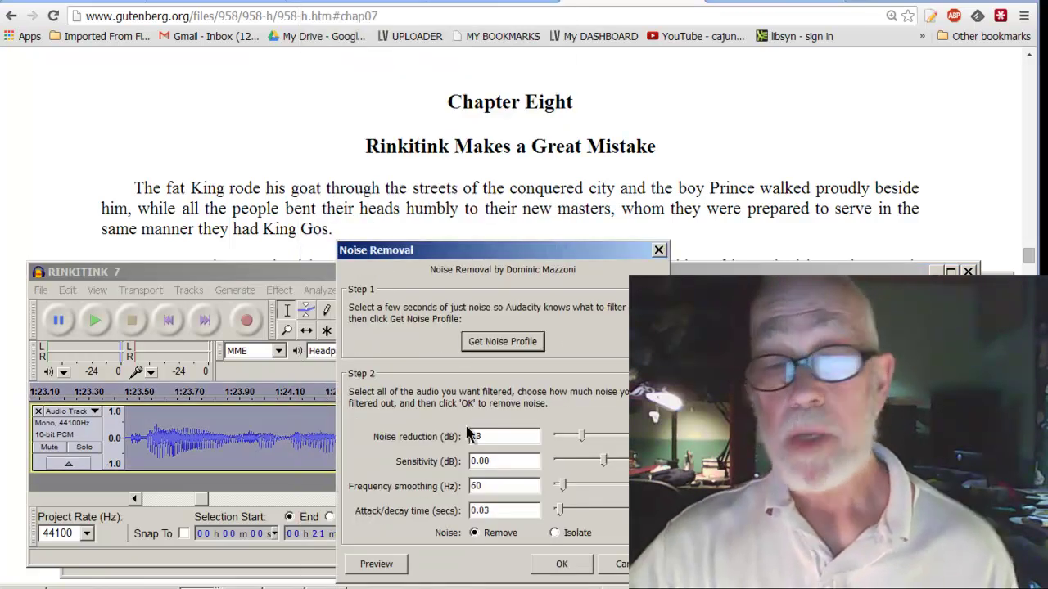
{"action": "left_click", "coordinate": [565, 574]}
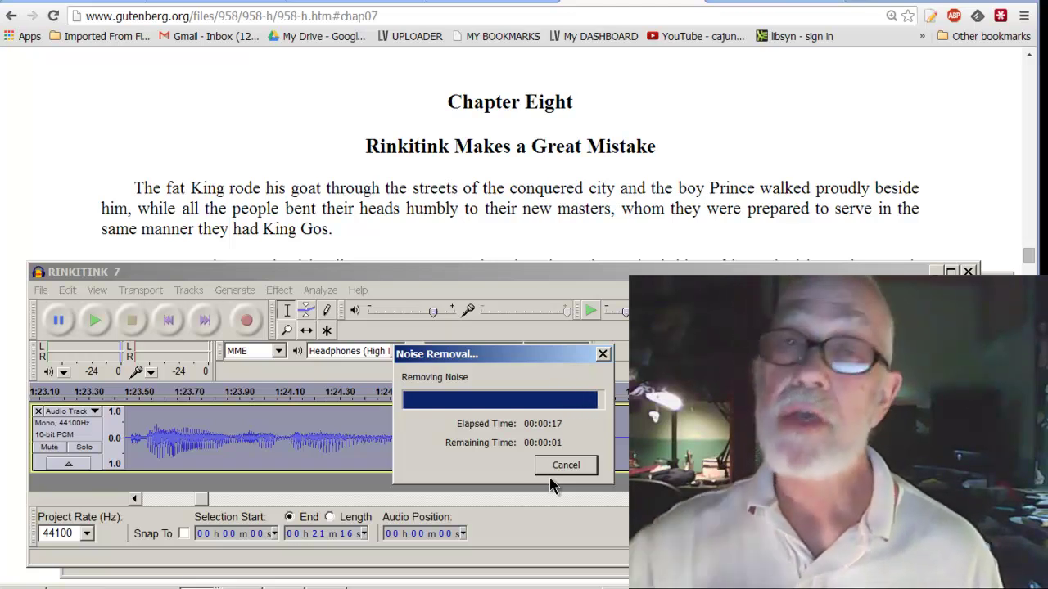
- Select the silent pause in the narration from about 1:25.0 to 1:25.3
{"action": "scroll", "coordinate": [544, 446], "scroll_direction": "down", "scroll_amount": 2, "text": "ctrl"}
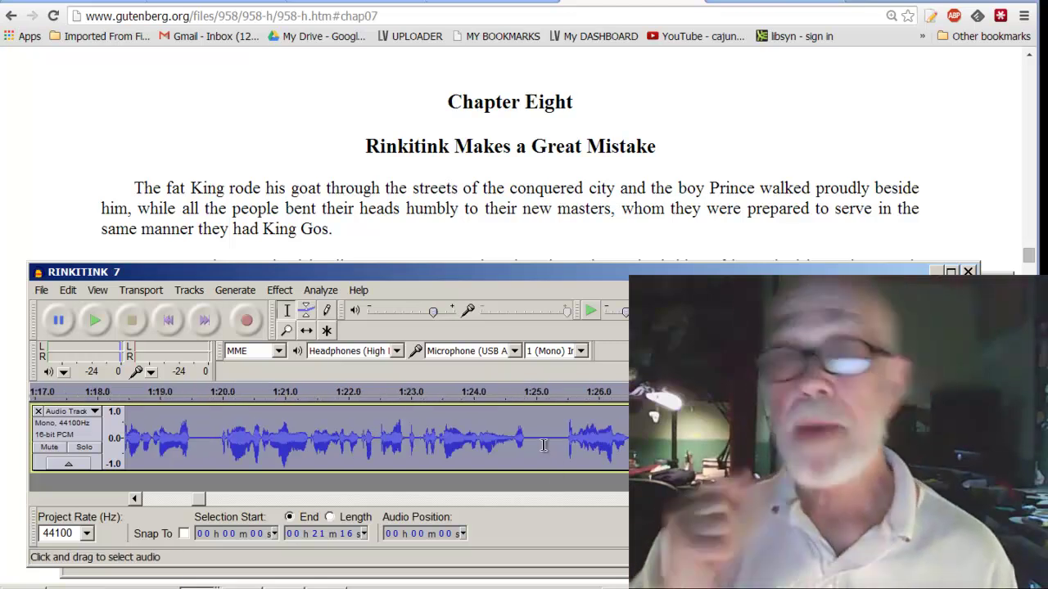
{"action": "scroll", "coordinate": [544, 446], "scroll_direction": "up", "scroll_amount": 1, "text": "ctrl"}
{"action": "left_click_drag", "start_coordinate": [530, 446], "coordinate": [570, 458]}
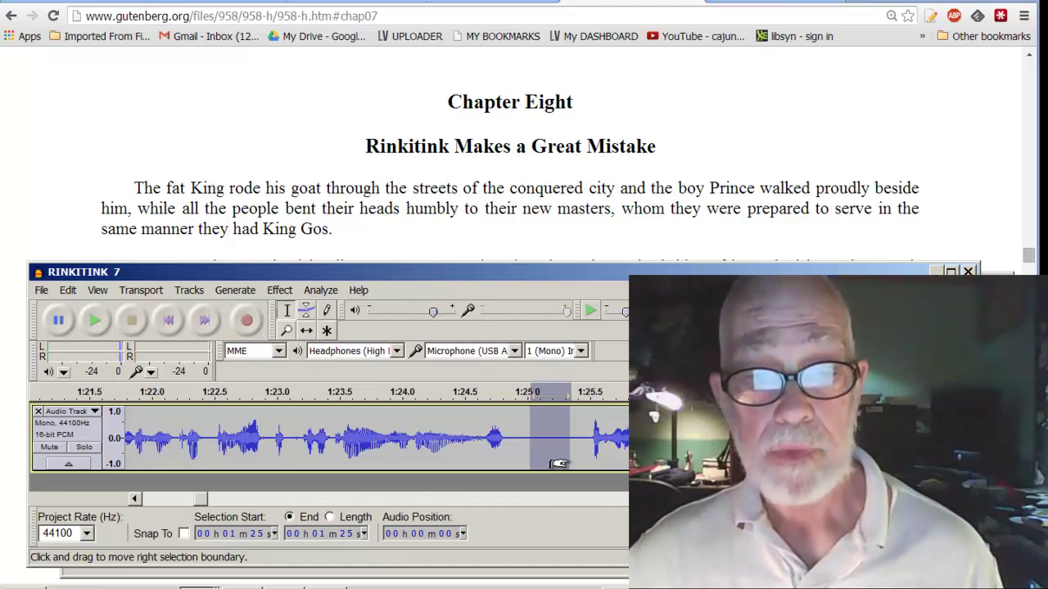
{"action": "left_click", "coordinate": [321, 293]}
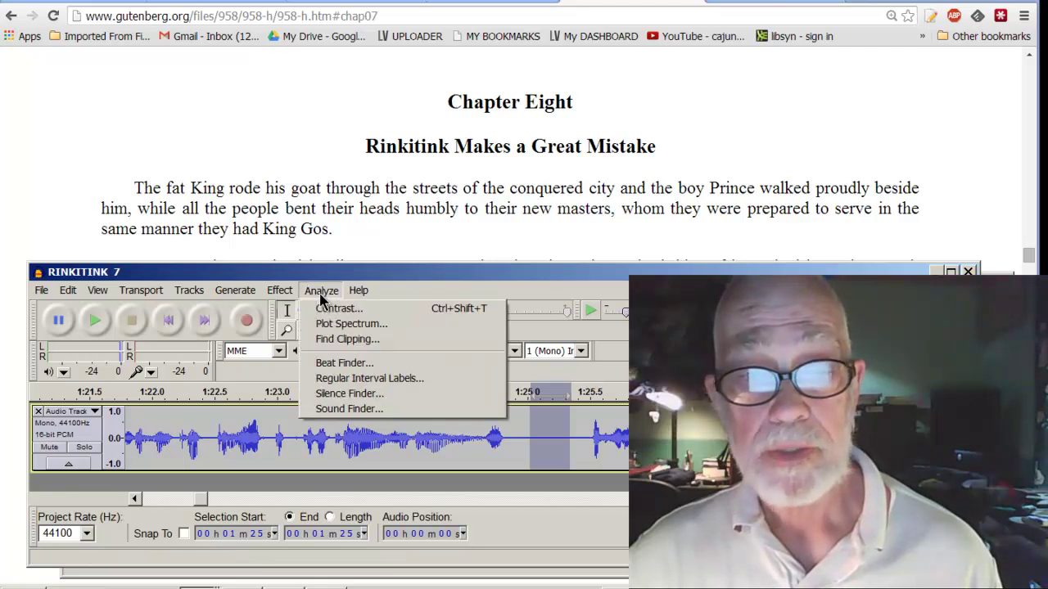
{"action": "left_click", "coordinate": [342, 339]}
{"action": "left_click", "coordinate": [555, 456]}
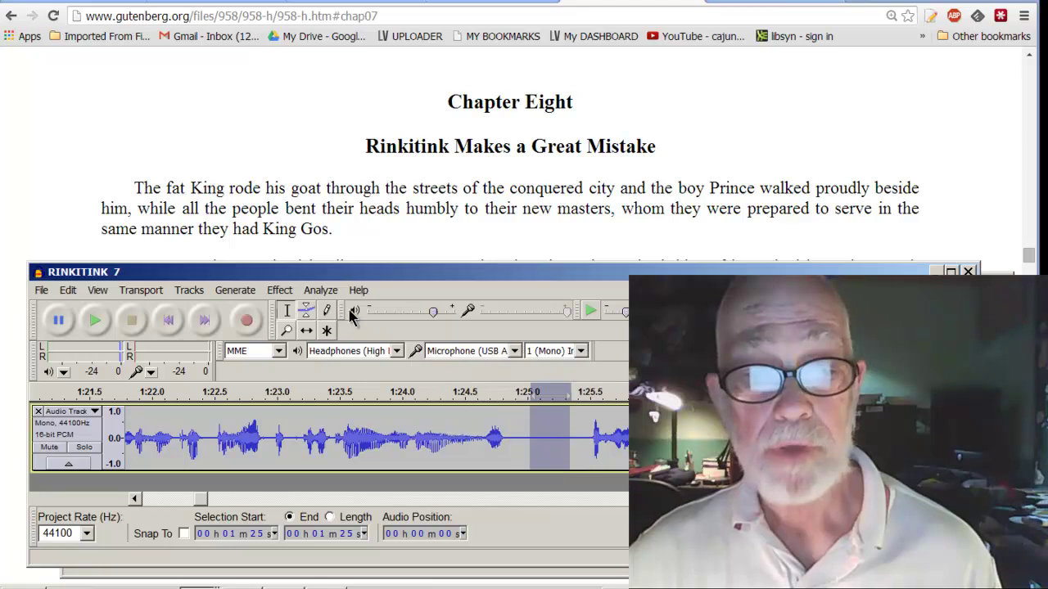
{"action": "left_click", "coordinate": [320, 290]}
{"action": "left_click", "coordinate": [326, 316]}
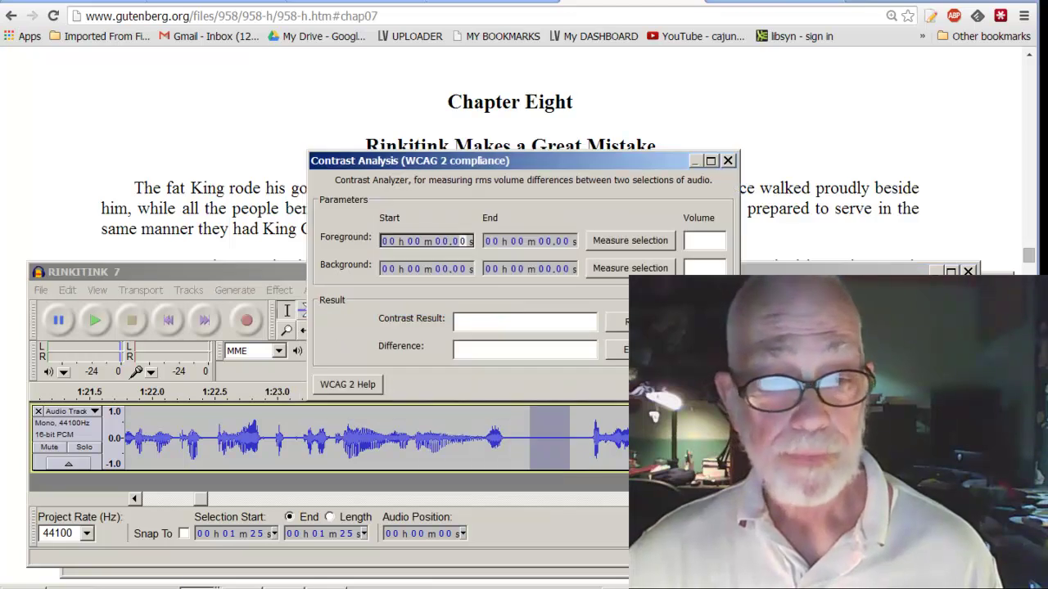
{"action": "key", "text": "Escape"}
- Plot the frequency spectrum of the selected pause, examine its remaining noise and close the analysis
{"action": "left_click", "coordinate": [319, 292]}
{"action": "left_click", "coordinate": [332, 323]}
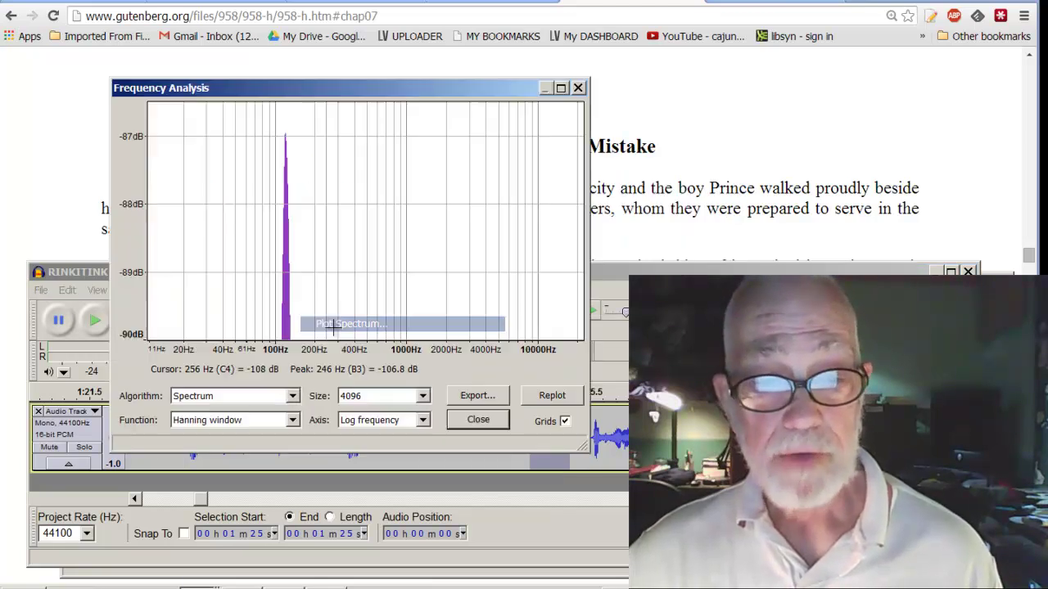
{"action": "left_click", "coordinate": [479, 420]}
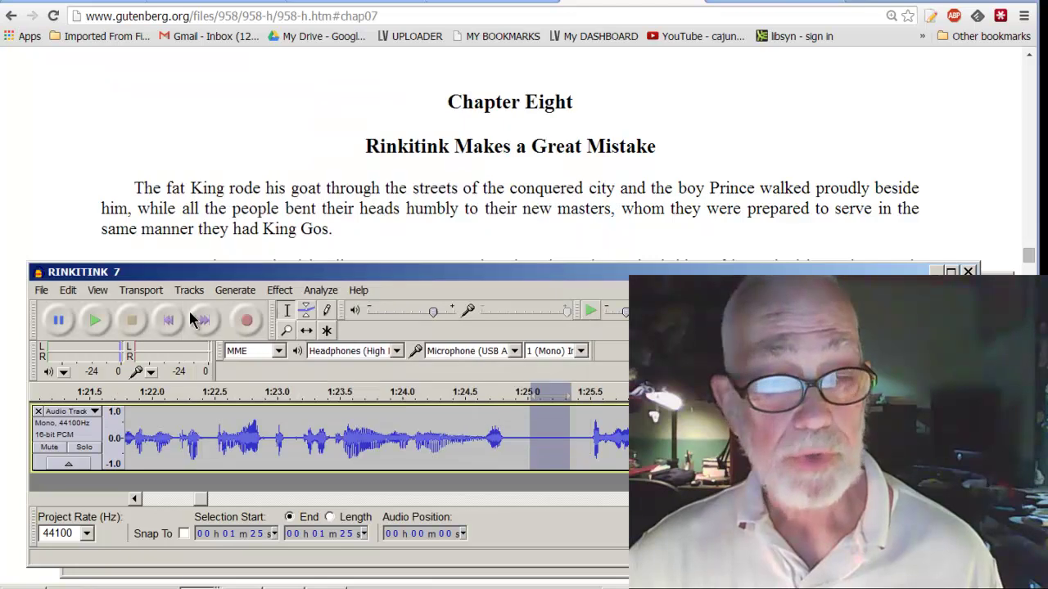
{"action": "left_click", "coordinate": [269, 453]}
{"action": "key", "text": "ctrl+3"}
{"action": "key", "text": "ctrl+3"}
{"action": "key", "text": "ctrl+3"}
{"action": "key", "text": "ctrl+3"}
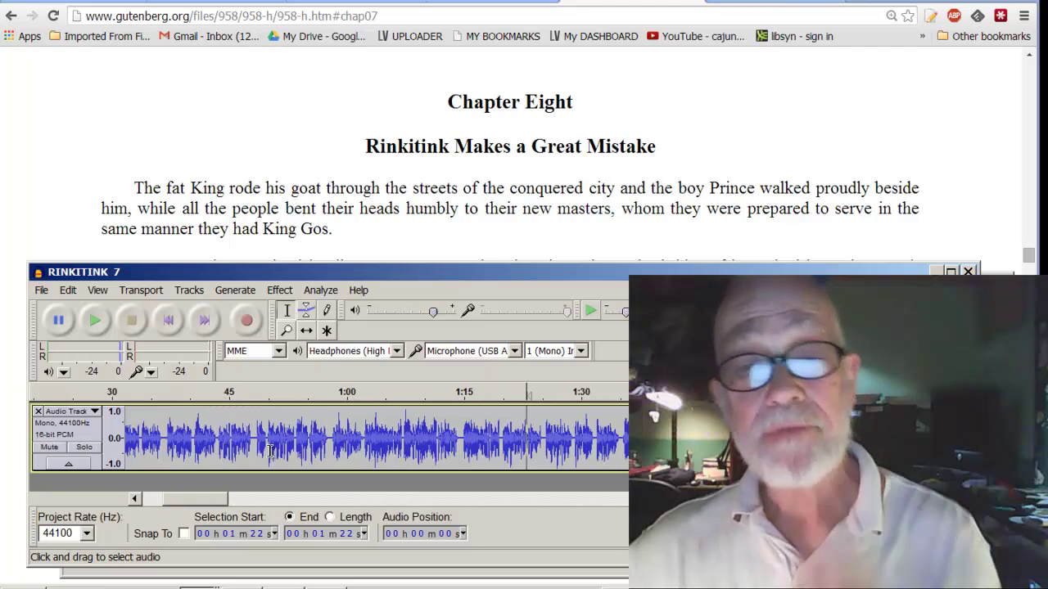
{"action": "left_click", "coordinate": [52, 438]}
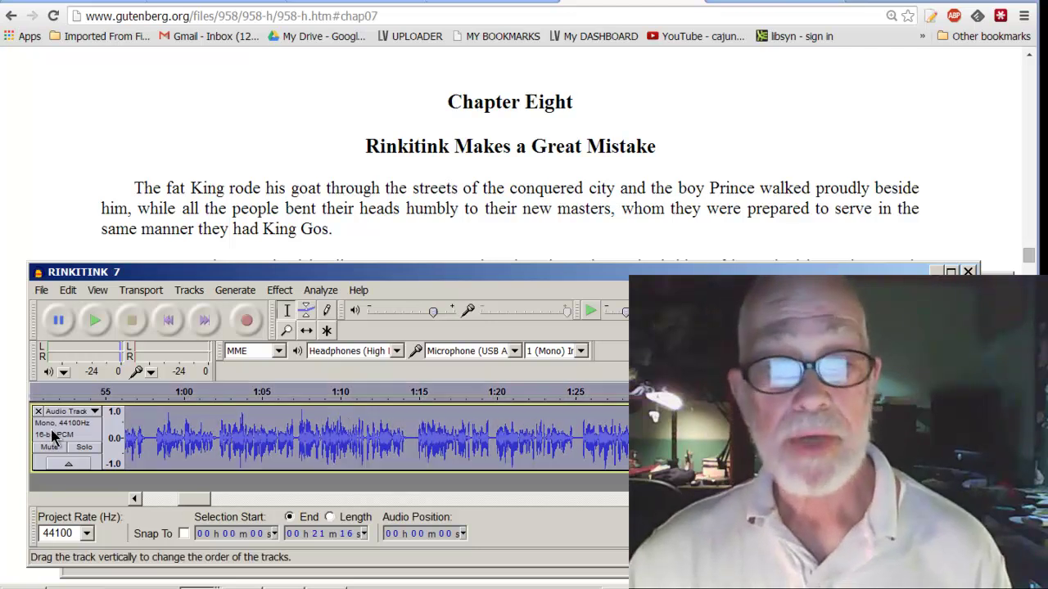
{"action": "left_click", "coordinate": [274, 293]}
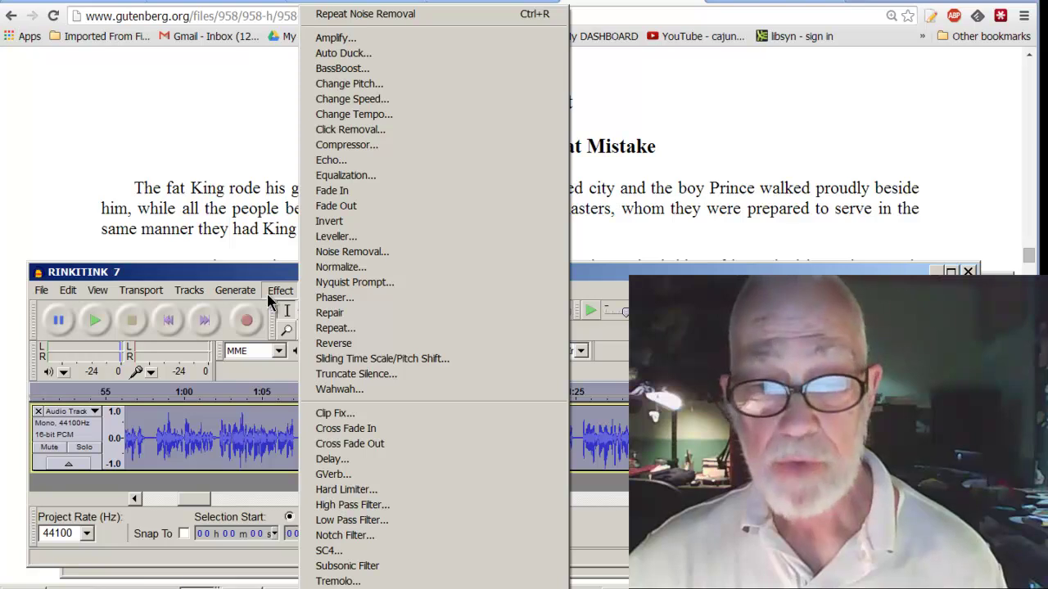
{"action": "left_click", "coordinate": [604, 438]}
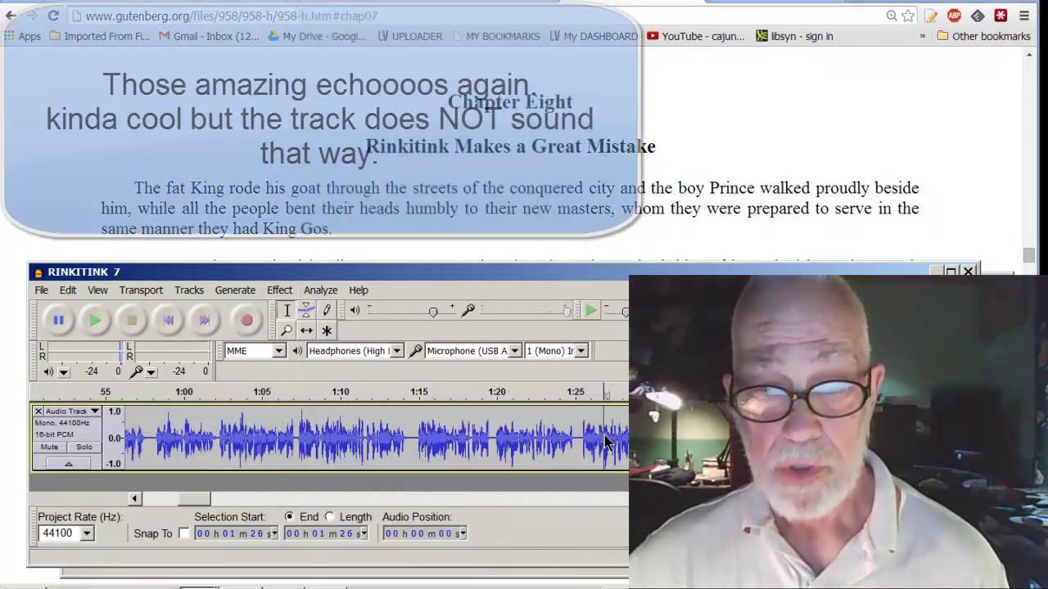
- Play the narration from about 1:24.5 to listen to its pauses, following playback to about 1:31
{"action": "left_click", "coordinate": [570, 448]}
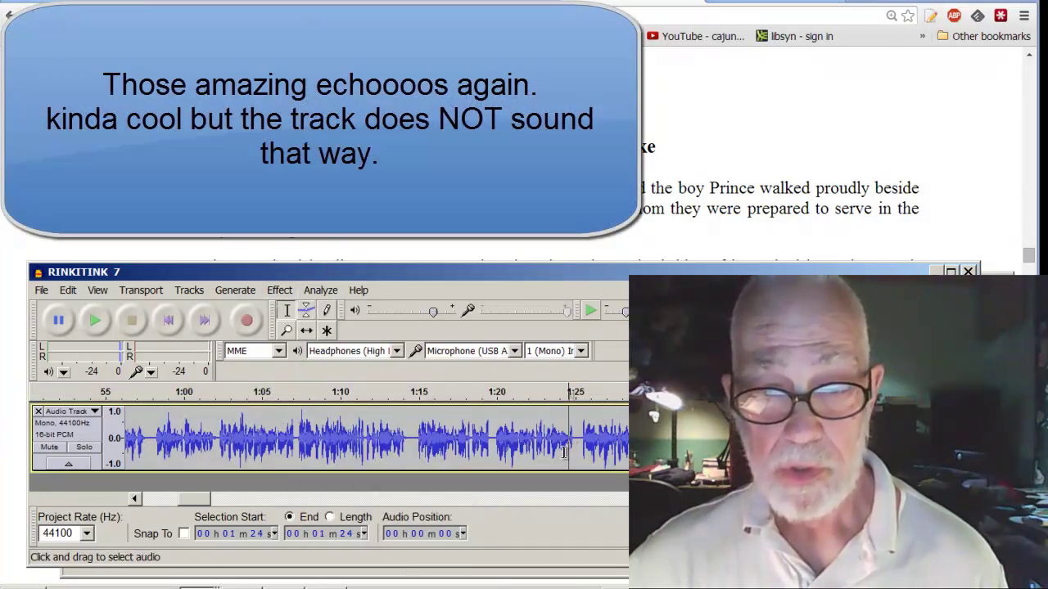
{"action": "scroll", "coordinate": [564, 452], "scroll_direction": "up", "scroll_amount": 2}
{"action": "key", "text": "space"}
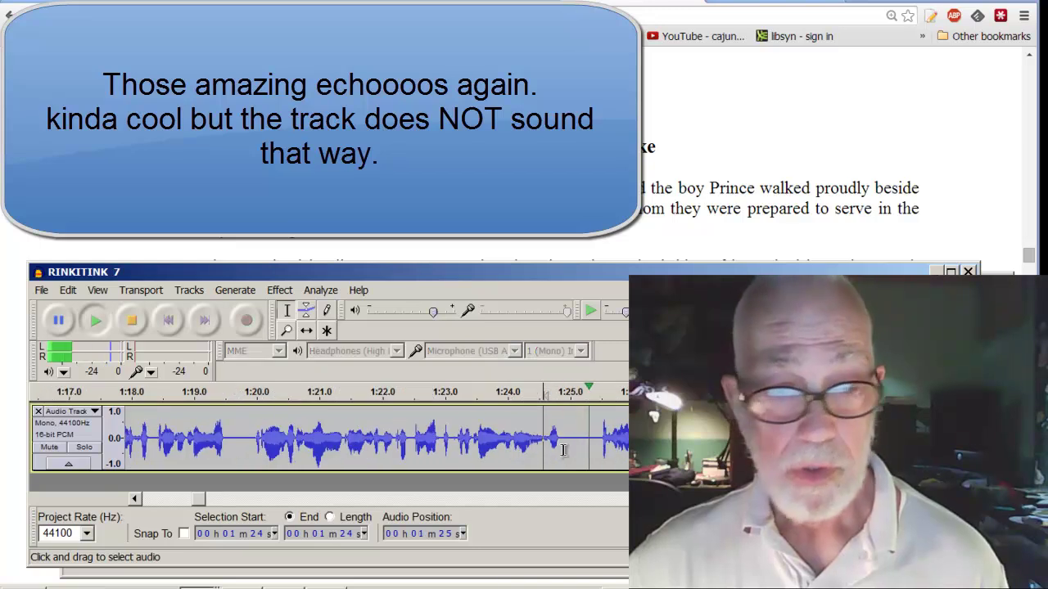
{"action": "scroll", "coordinate": [563, 451], "scroll_direction": "right", "scroll_amount": 2}
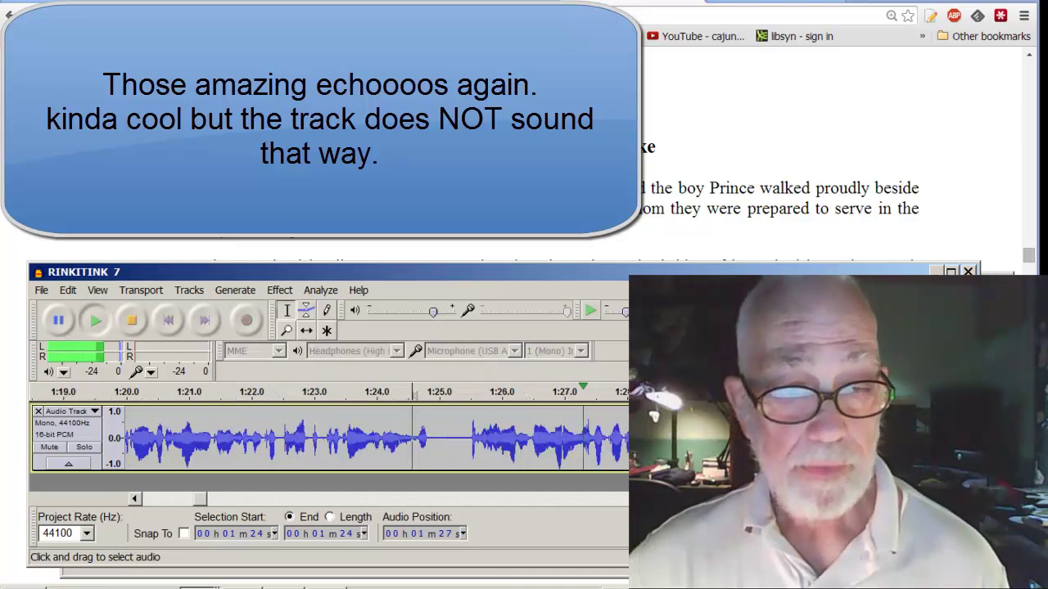
{"action": "scroll", "coordinate": [588, 451], "scroll_direction": "right", "scroll_amount": 1}
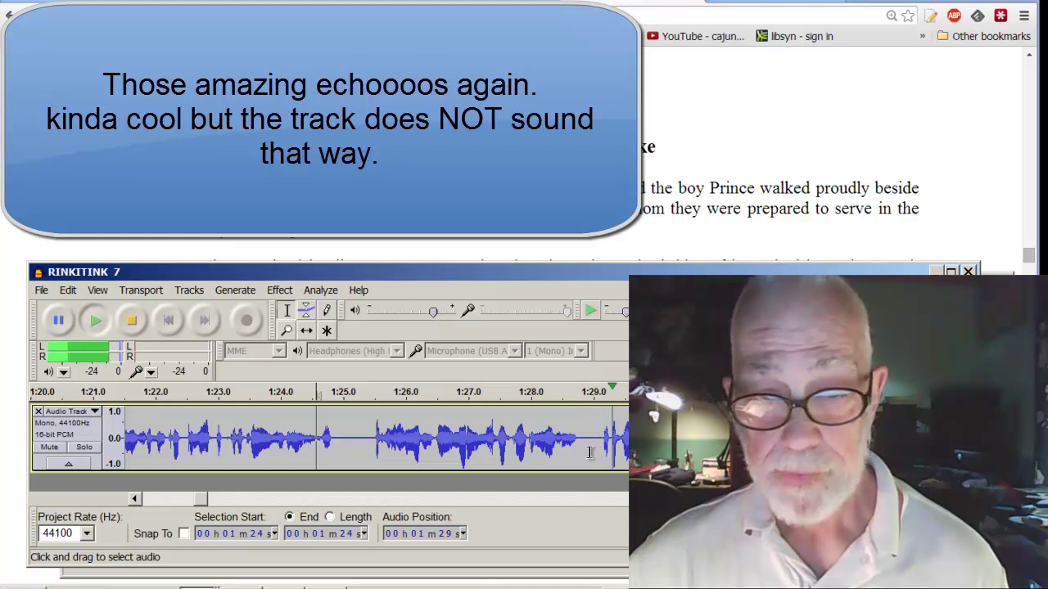
{"action": "scroll", "coordinate": [588, 451], "scroll_direction": "down", "scroll_amount": 3}
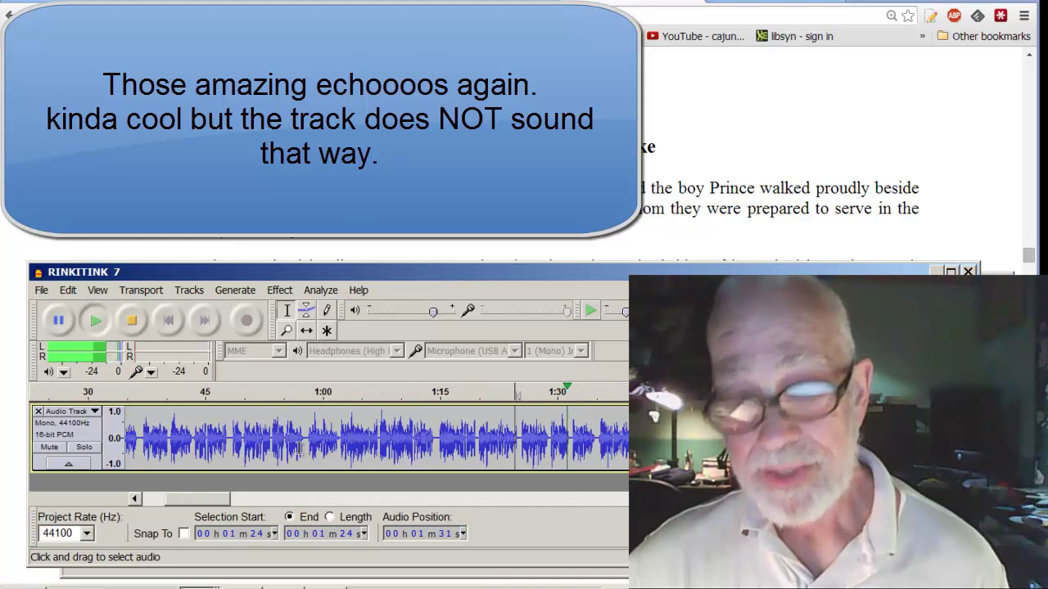
{"action": "key", "text": "space"}
- Play the narration from about 46.5 seconds, and listen again from about 47 seconds into the pause near 48 seconds
{"action": "left_click", "coordinate": [217, 448]}
{"action": "key", "text": "space"}
{"action": "scroll", "coordinate": [610, 469], "scroll_direction": "up", "scroll_amount": 3}
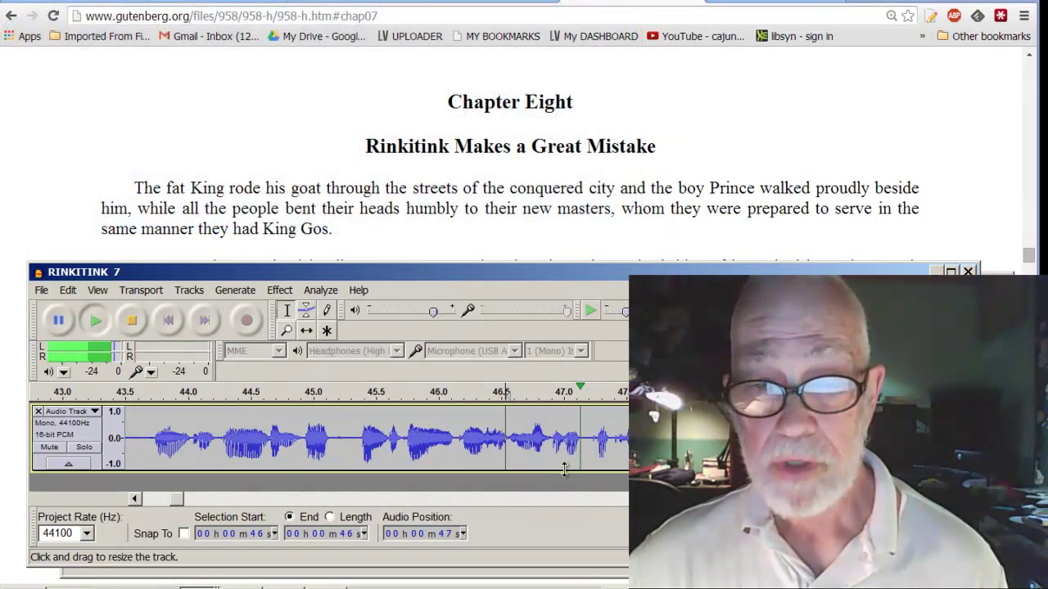
{"action": "left_click_drag", "start_coordinate": [609, 458], "coordinate": [616, 464]}
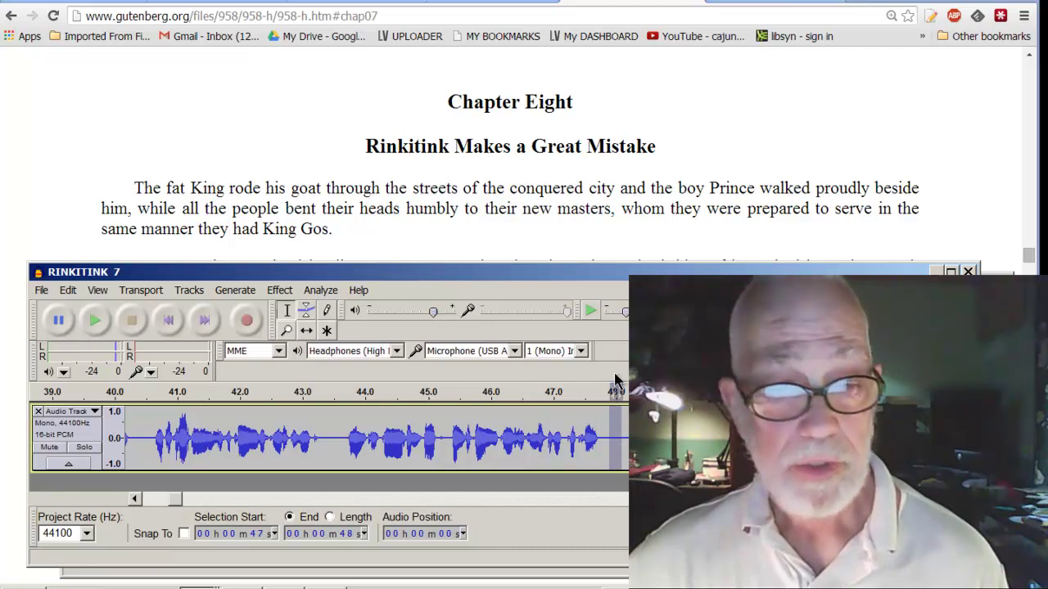
{"action": "left_click", "coordinate": [553, 442]}
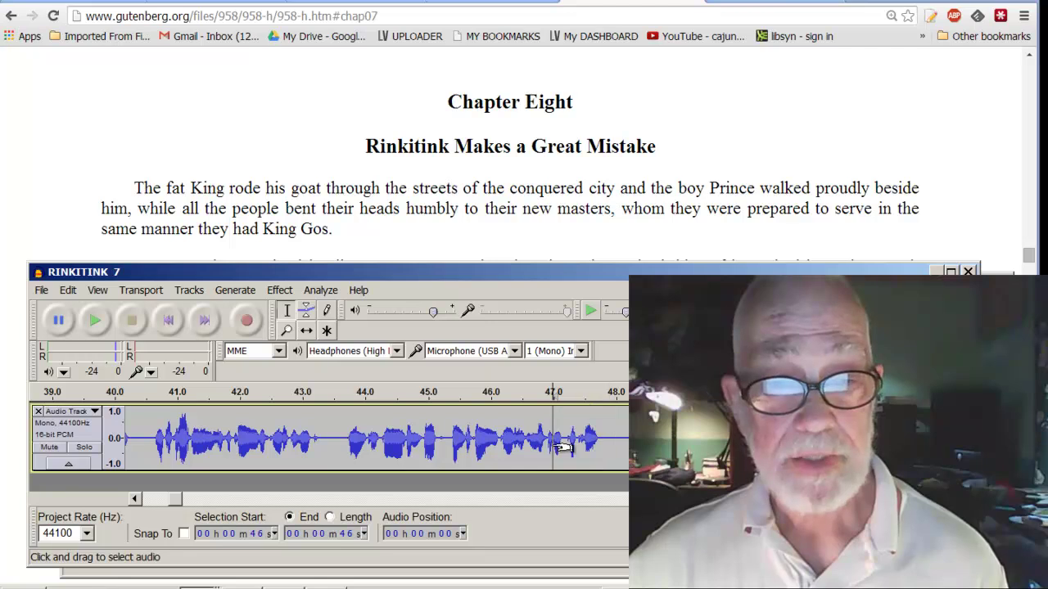
{"action": "key", "text": "space"}
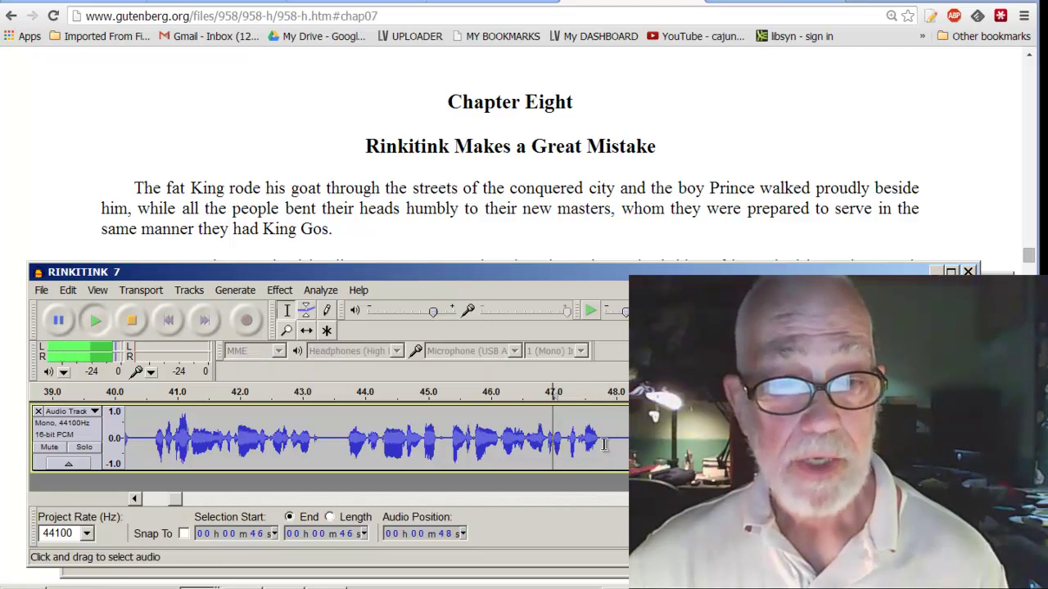
- Select the entire track and review the Truncate Silence settings for silence durations, compression and threshold
{"action": "scroll", "coordinate": [541, 447], "scroll_direction": "down", "scroll_amount": 1}
{"action": "left_click", "coordinate": [75, 446]}
{"action": "left_click", "coordinate": [321, 290]}
{"action": "mouse_move", "coordinate": [279, 291]}
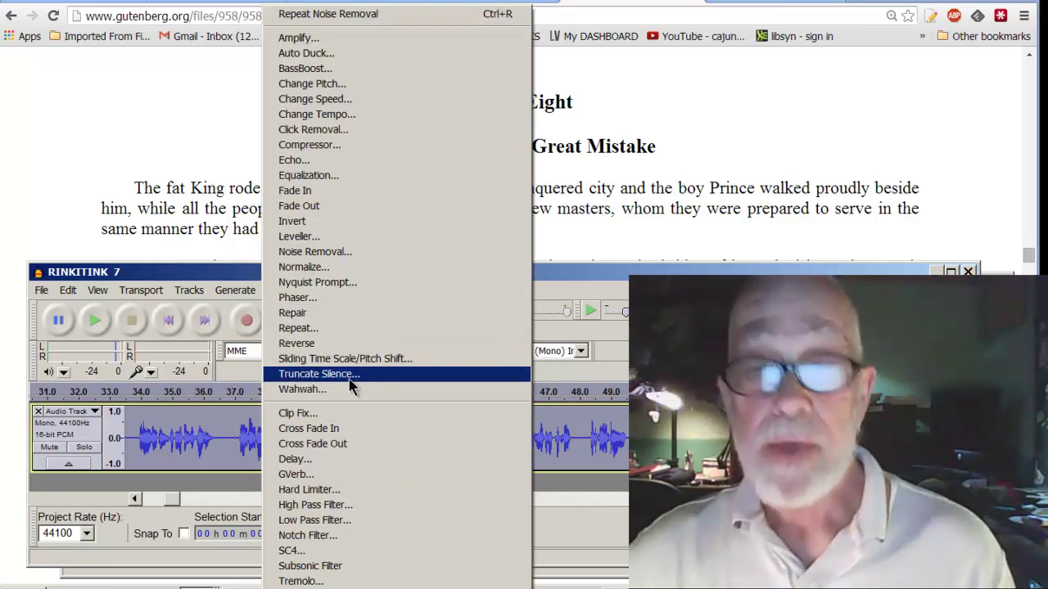
{"action": "left_click", "coordinate": [380, 379]}
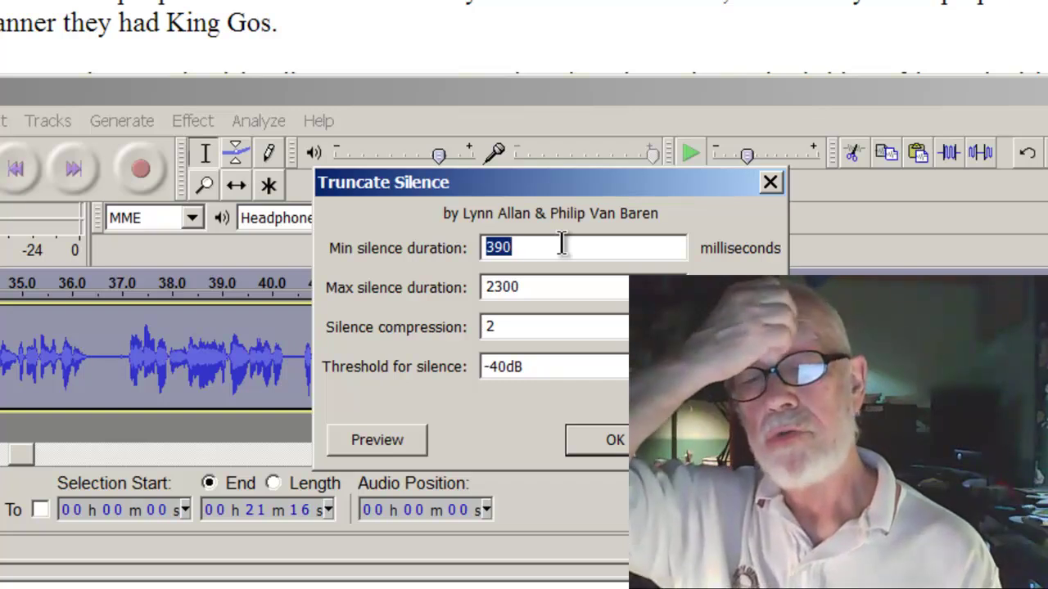
{"action": "left_click", "coordinate": [543, 327]}
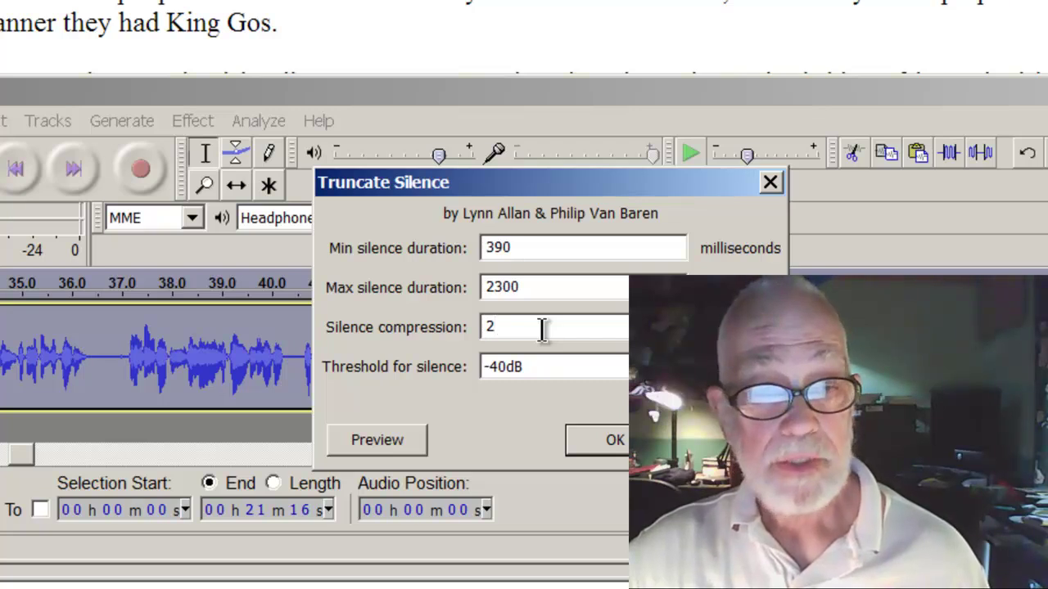
{"action": "left_click", "coordinate": [635, 441]}
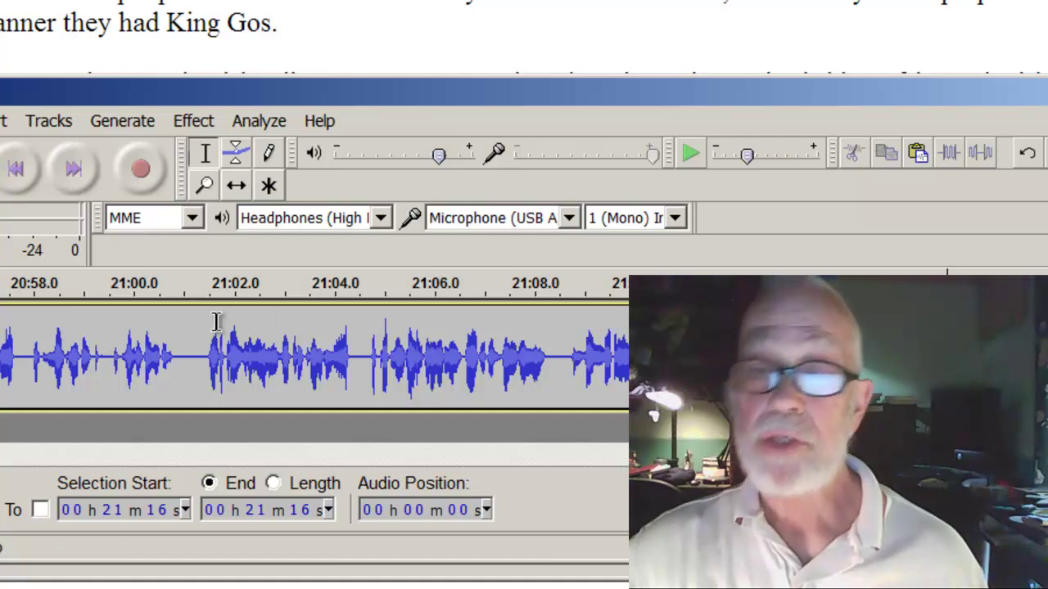
- Truncate silence across the entire track with 390 ms minimum, 2300 ms maximum, compression 2 and -40dB threshold, and go to the track's end
{"action": "key", "text": "ctrl+a"}
{"action": "left_click", "coordinate": [199, 119]}
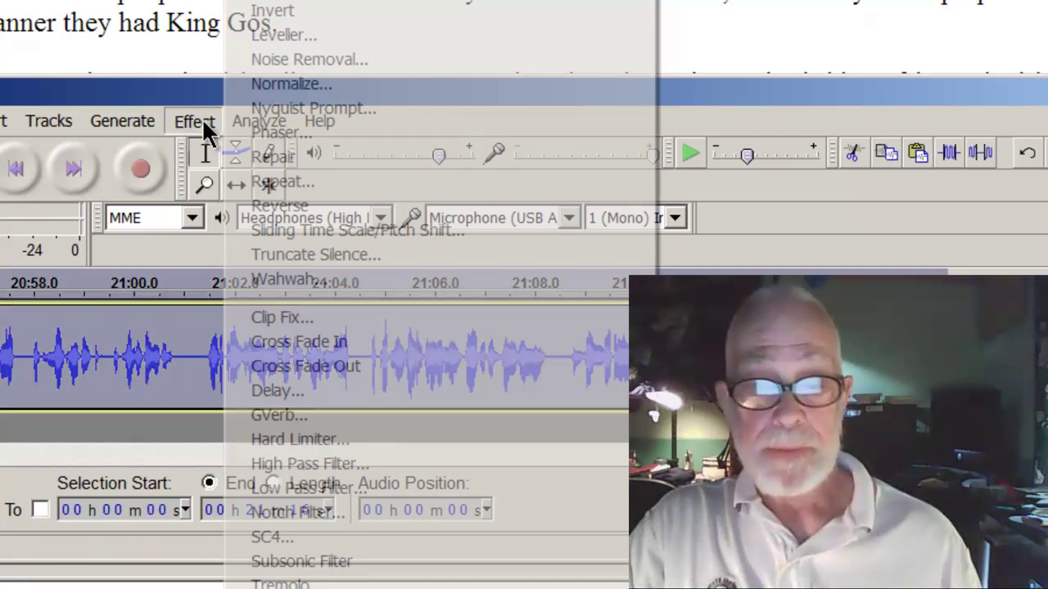
{"action": "left_click", "coordinate": [298, 252]}
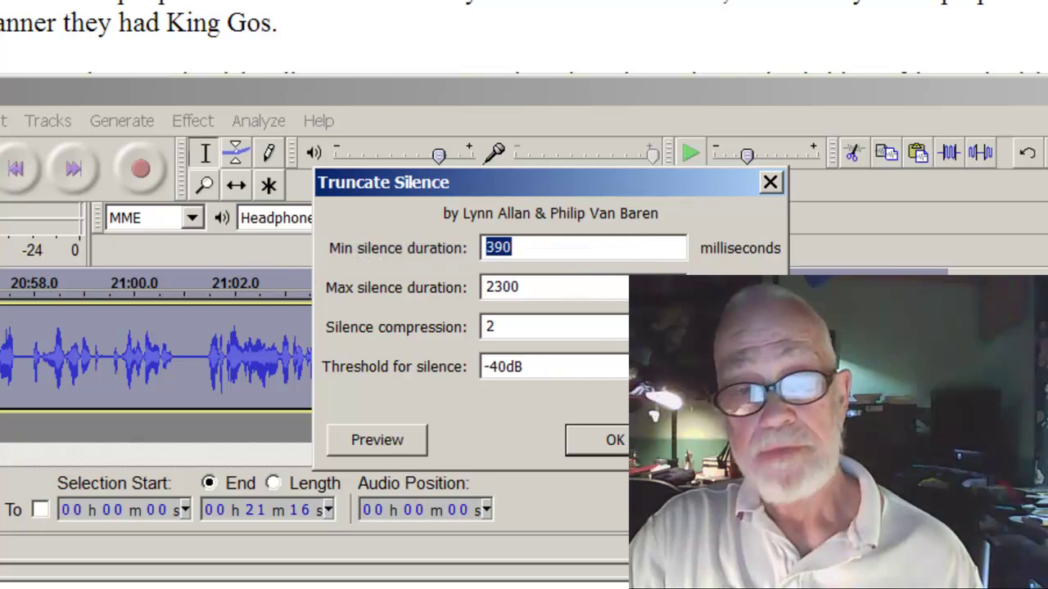
{"action": "key", "text": "Return"}
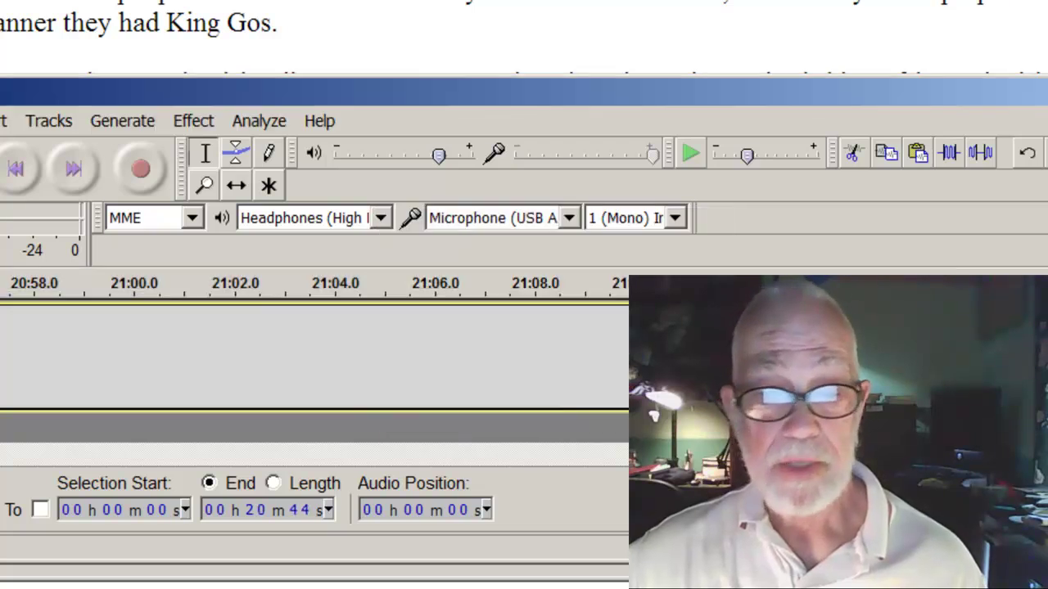
{"action": "left_click", "coordinate": [67, 182]}
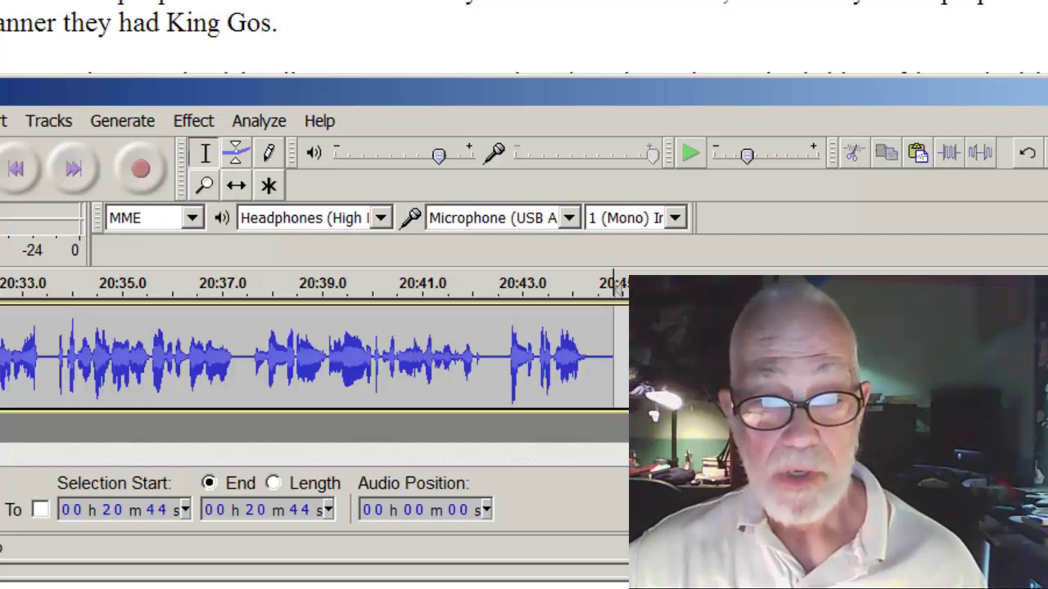
{"action": "scroll", "coordinate": [619, 360], "scroll_direction": "down", "scroll_amount": 1, "text": "ctrl"}
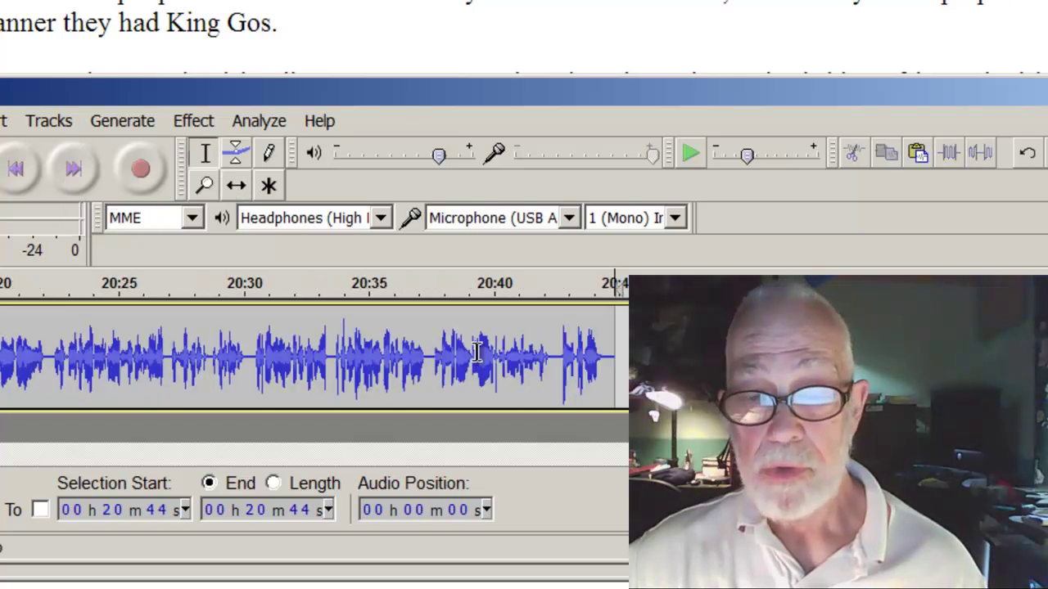
- Return to the start of the track and examine the opening narration's waveform at several zoom levels
{"action": "left_click", "coordinate": [25, 170]}
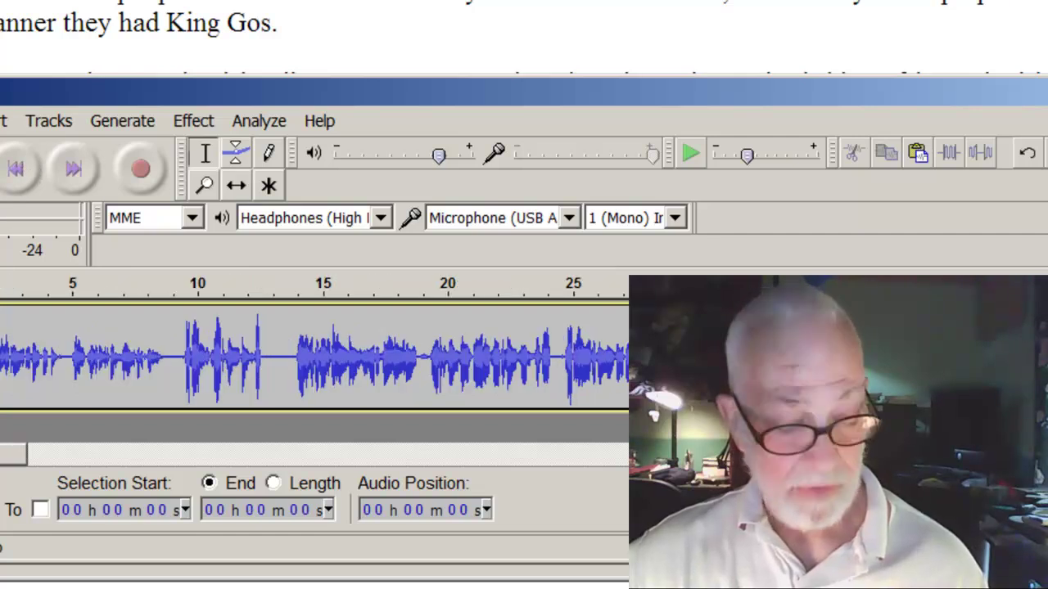
{"action": "left_click", "coordinate": [74, 169]}
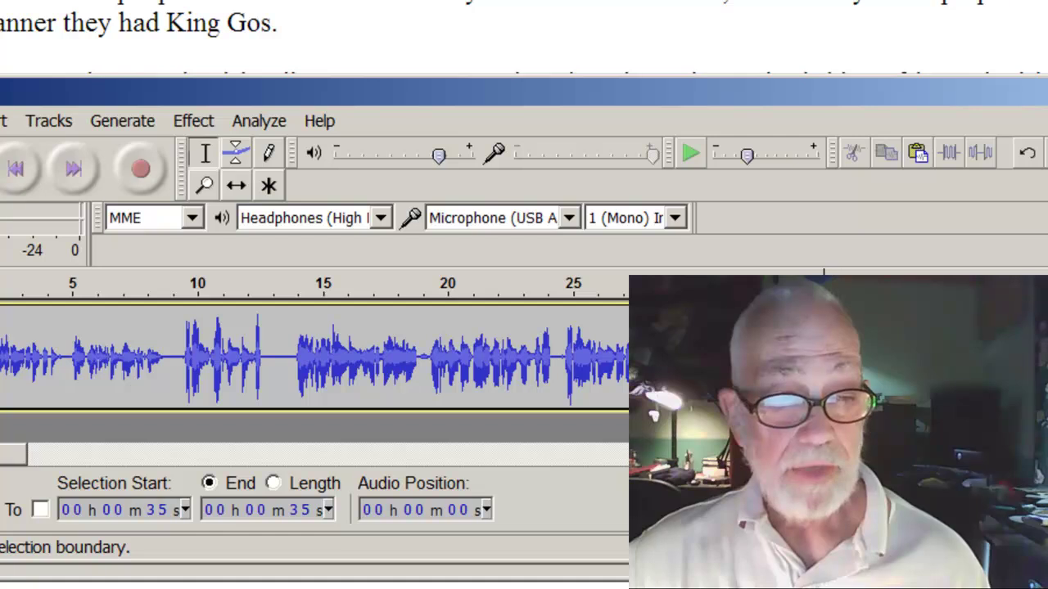
{"action": "left_click", "coordinate": [16, 169]}
{"action": "scroll", "coordinate": [4, 391], "scroll_direction": "down", "scroll_amount": 3}
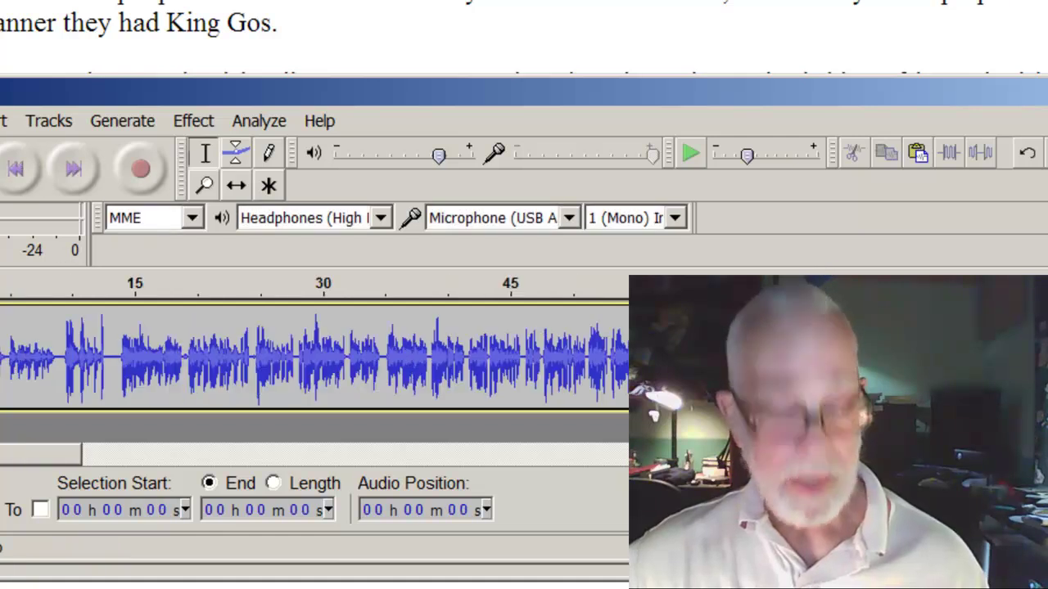
{"action": "scroll", "coordinate": [4, 391], "scroll_direction": "up", "scroll_amount": 4}
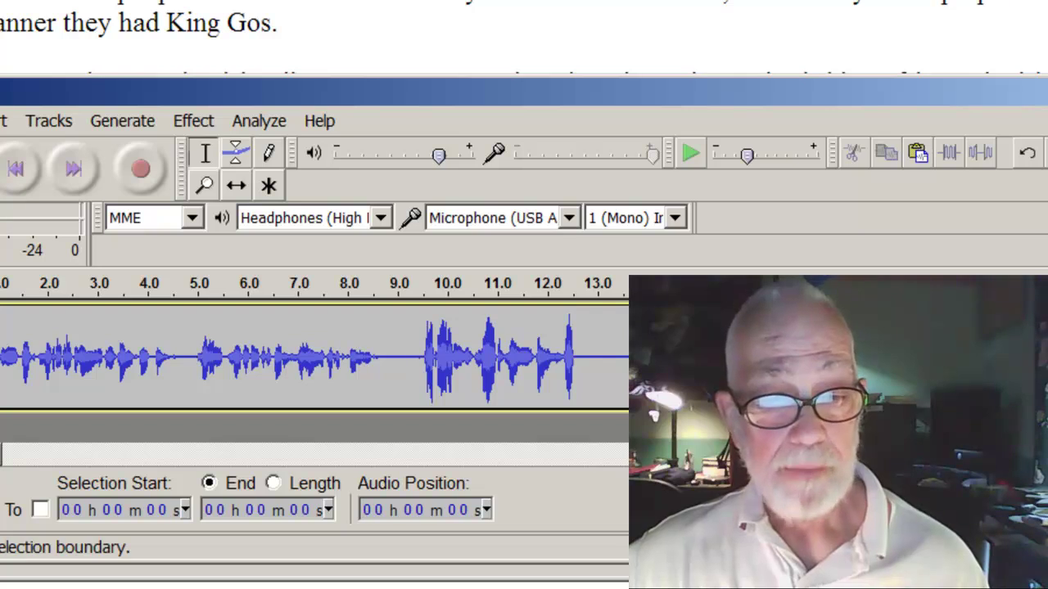
{"action": "scroll", "coordinate": [4, 391], "scroll_direction": "down", "scroll_amount": 3}
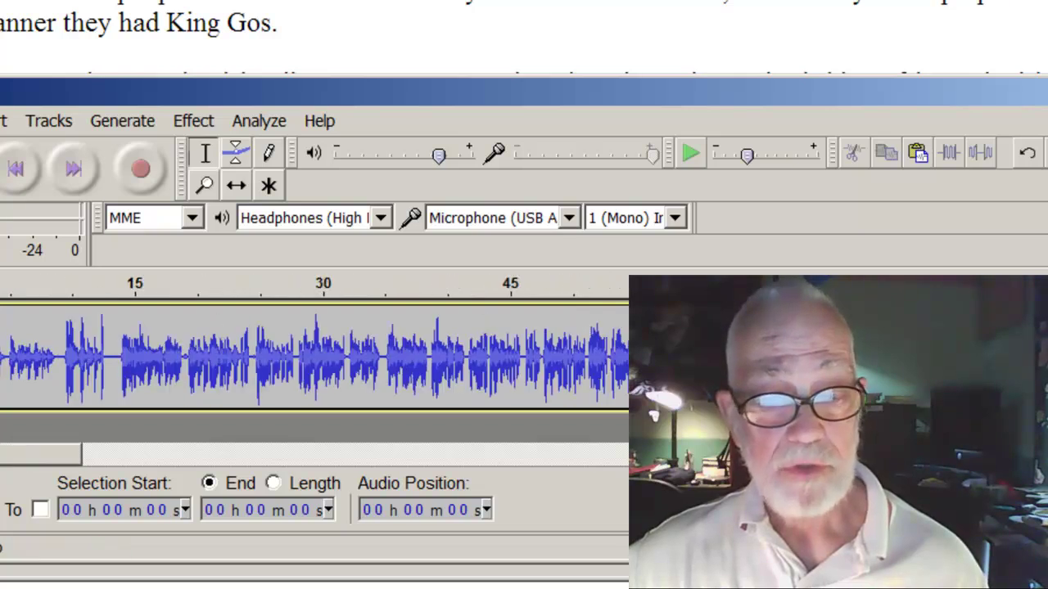
{"action": "scroll", "coordinate": [4, 391], "scroll_direction": "up", "scroll_amount": 3}
{"action": "scroll", "coordinate": [4, 391], "scroll_direction": "up", "scroll_amount": 2}
{"action": "scroll", "coordinate": [4, 391], "scroll_direction": "down", "scroll_amount": 5}
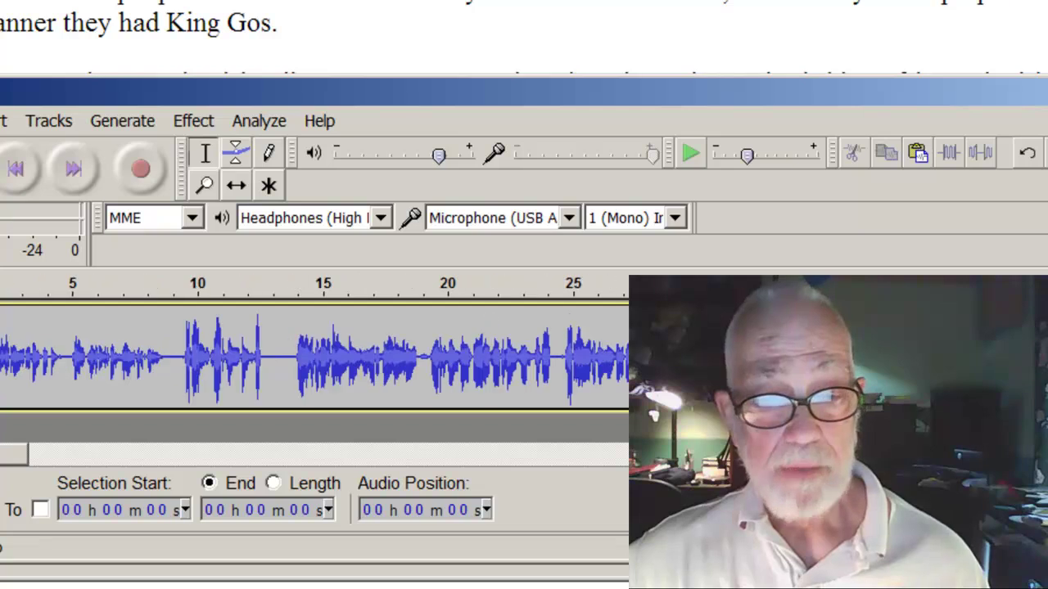
{"action": "scroll", "coordinate": [60, 346], "scroll_direction": "up", "scroll_amount": 7}
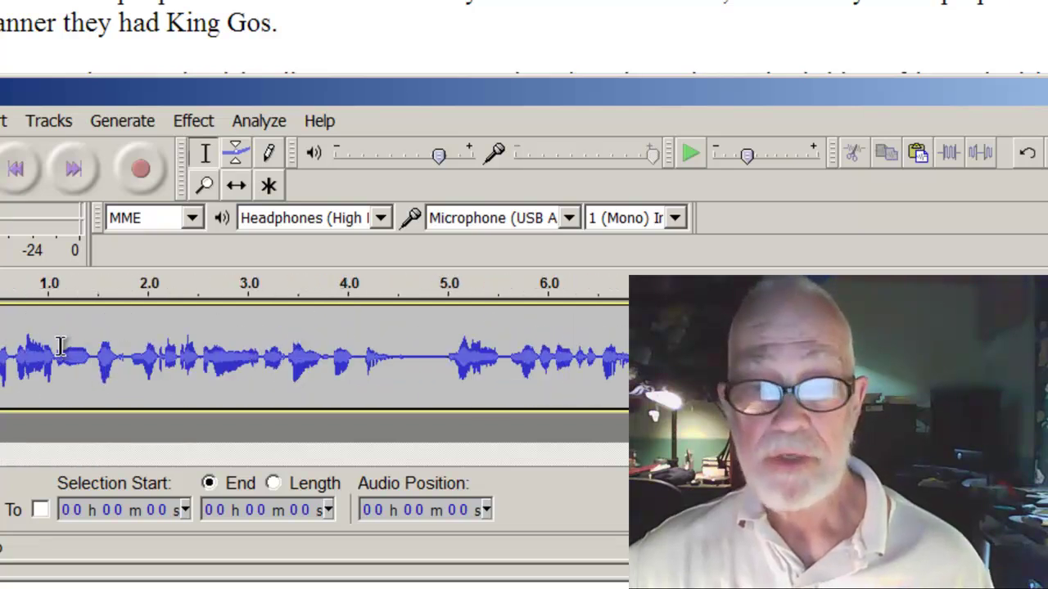
{"action": "scroll", "coordinate": [59, 345], "scroll_direction": "down", "scroll_amount": 6}
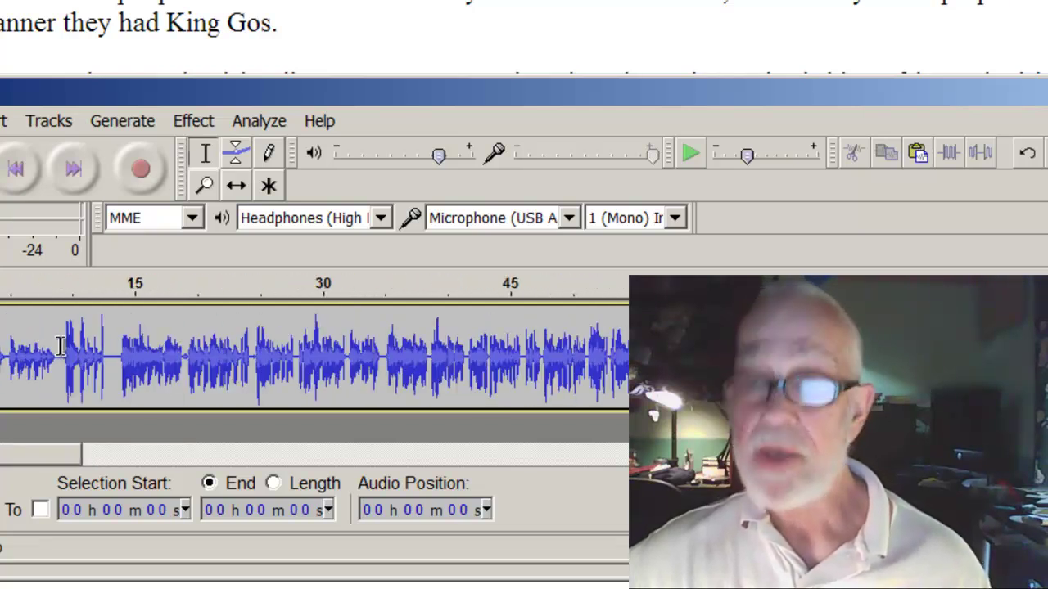
{"action": "scroll", "coordinate": [60, 345], "scroll_direction": "up", "scroll_amount": 3}
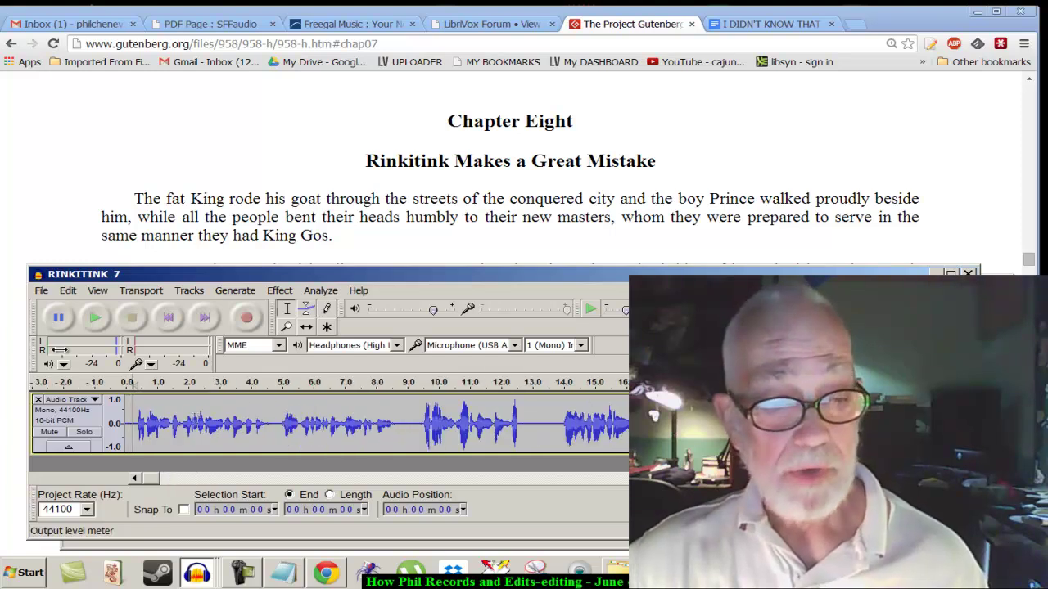
- Review the keyboard shortcut bindings in the Audacity Preferences and close them
{"action": "left_click", "coordinate": [65, 292]}
{"action": "left_click", "coordinate": [134, 578]}
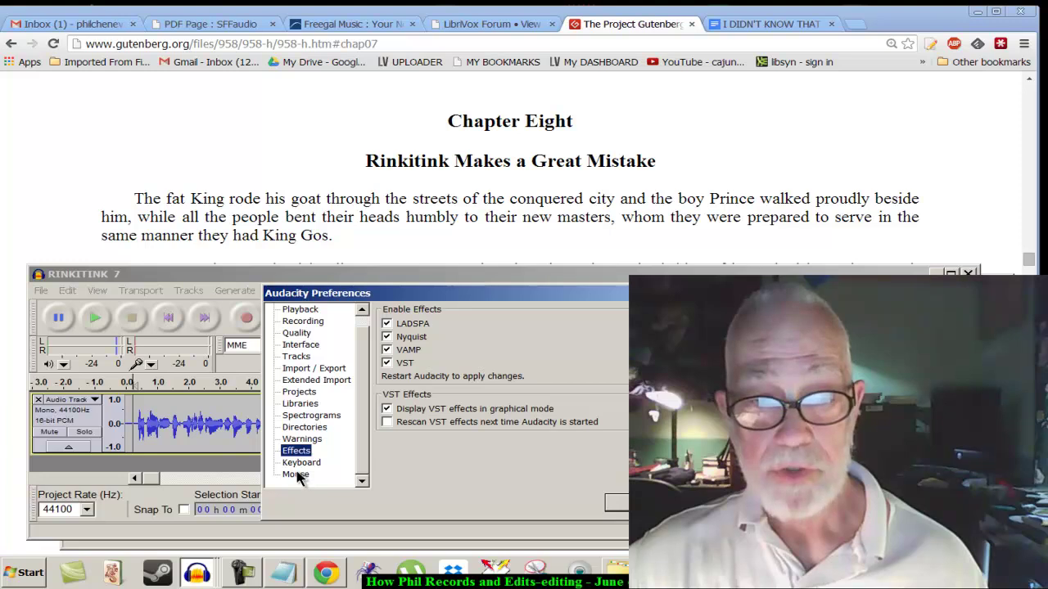
{"action": "left_click", "coordinate": [301, 464]}
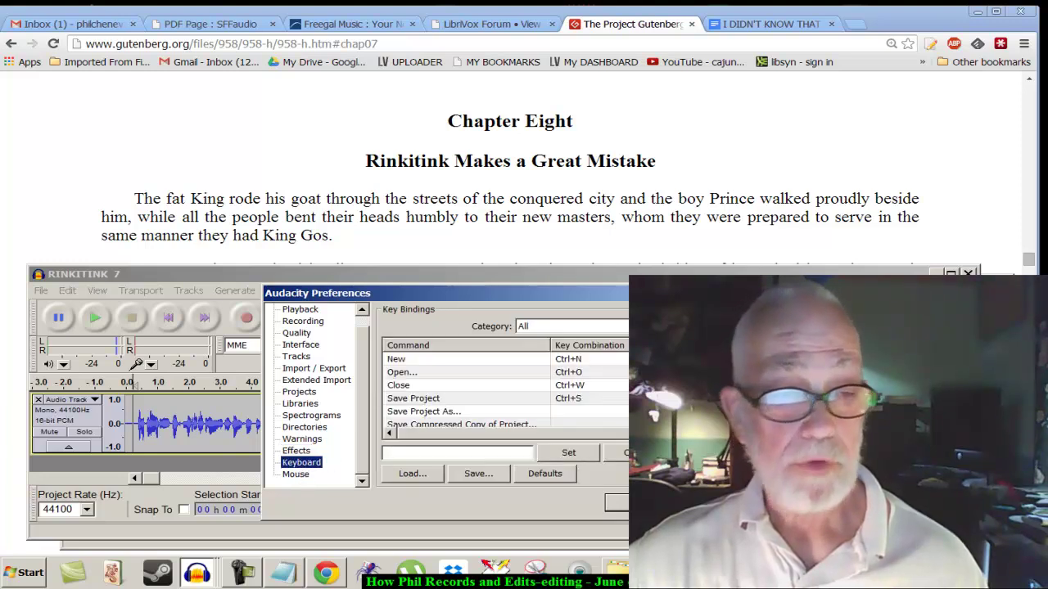
{"action": "left_click", "coordinate": [617, 502]}
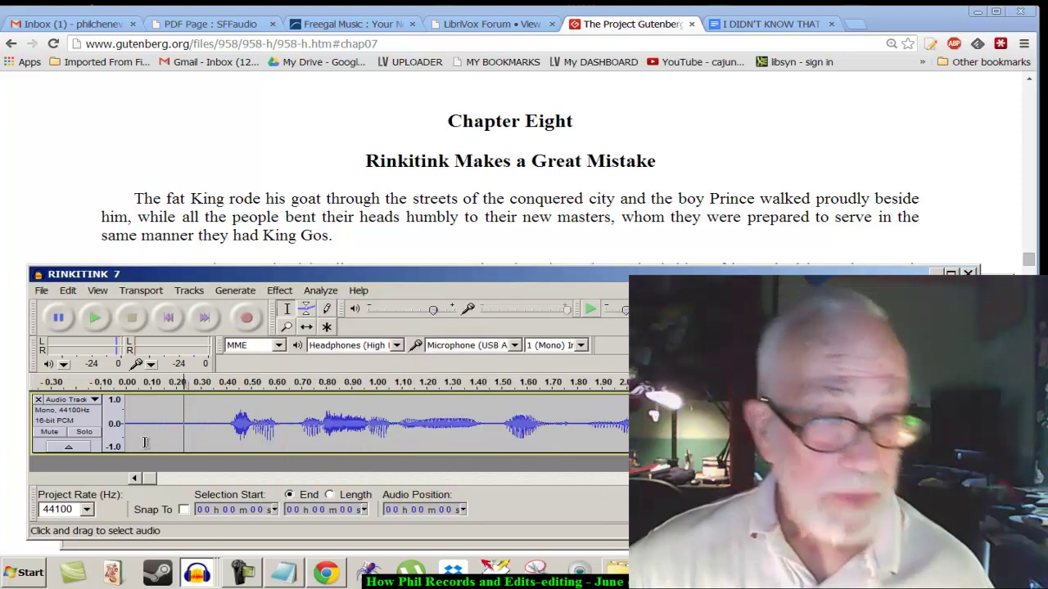
- Play the narration from just before its first words, and listen again from about 9 seconds to the following pause
{"action": "key", "text": "ctrl+1"}
{"action": "key", "text": "ctrl+1"}
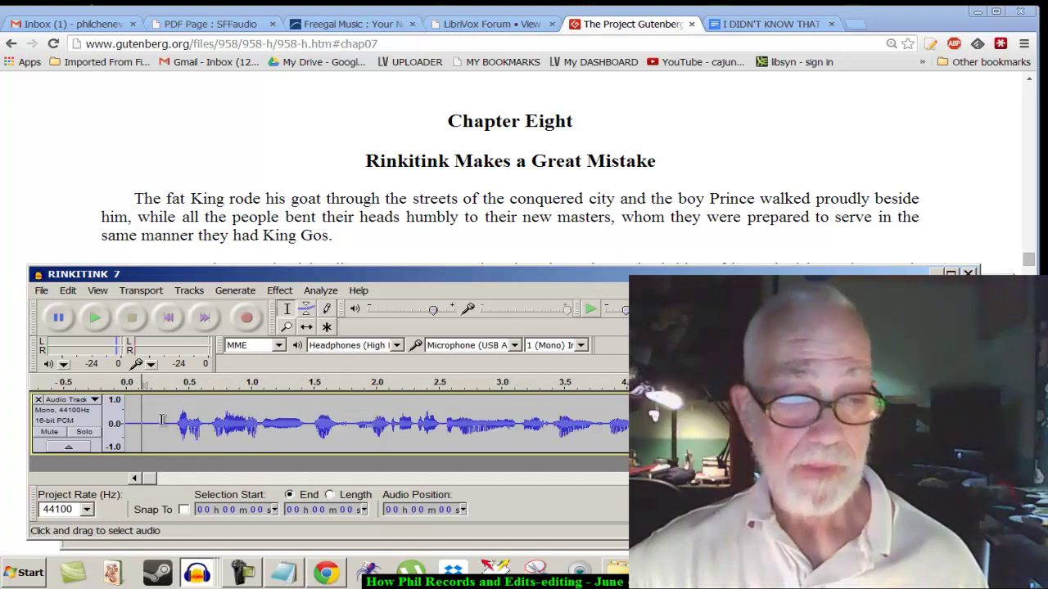
{"action": "key", "text": "space"}
{"action": "key", "text": "ctrl+3"}
{"action": "key", "text": "ctrl+3"}
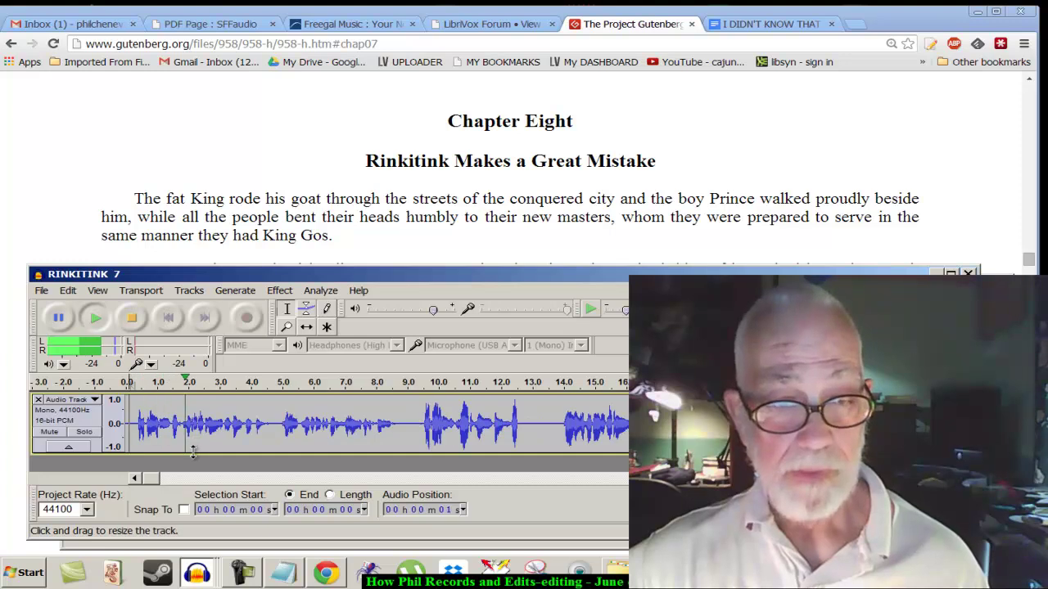
{"action": "key", "text": "ctrl+3"}
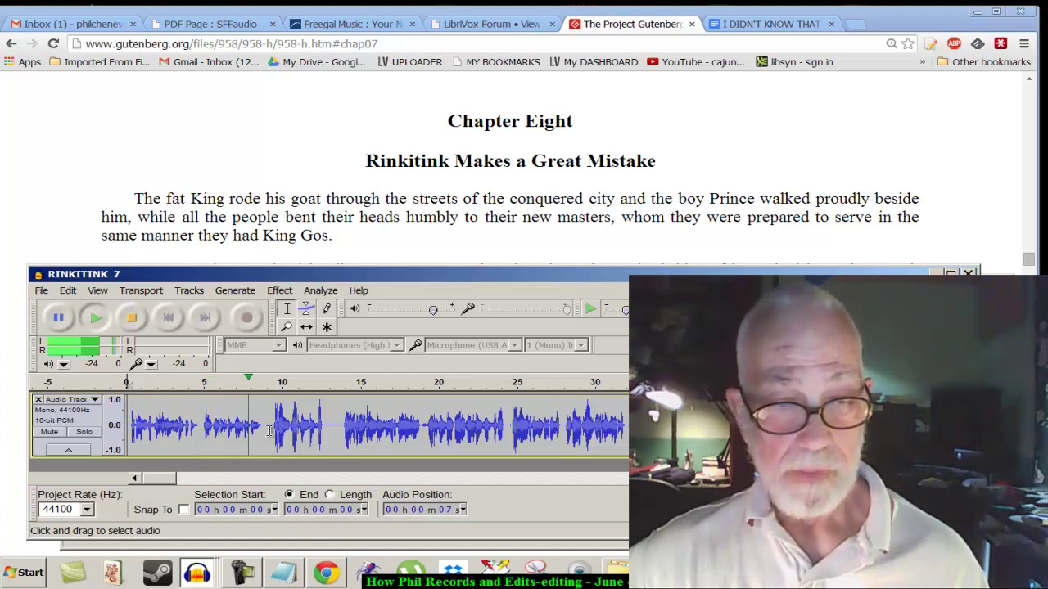
{"action": "key", "text": "ctrl+3"}
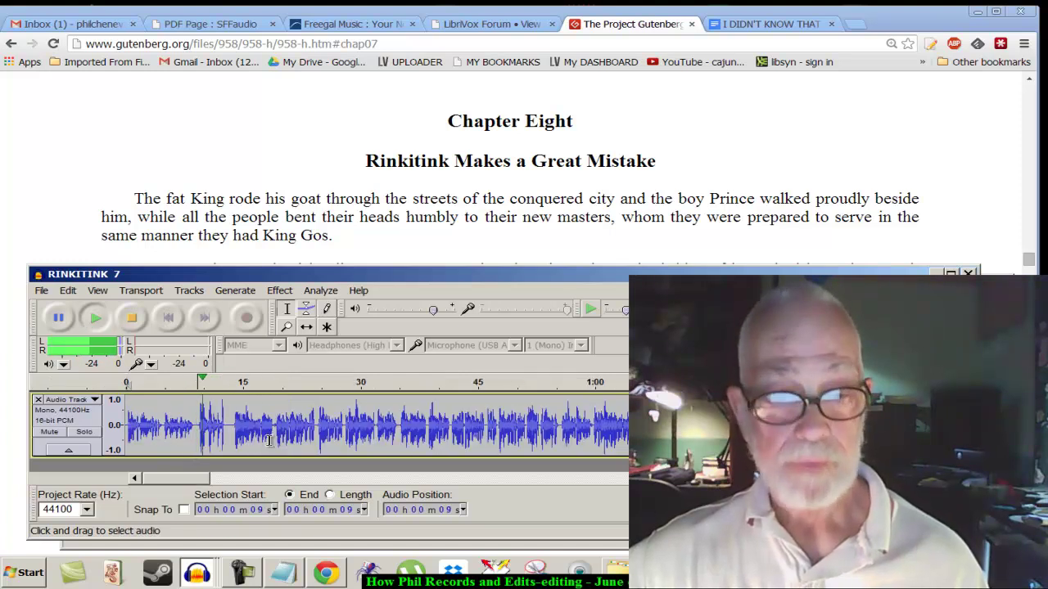
{"action": "key", "text": "ctrl+1"}
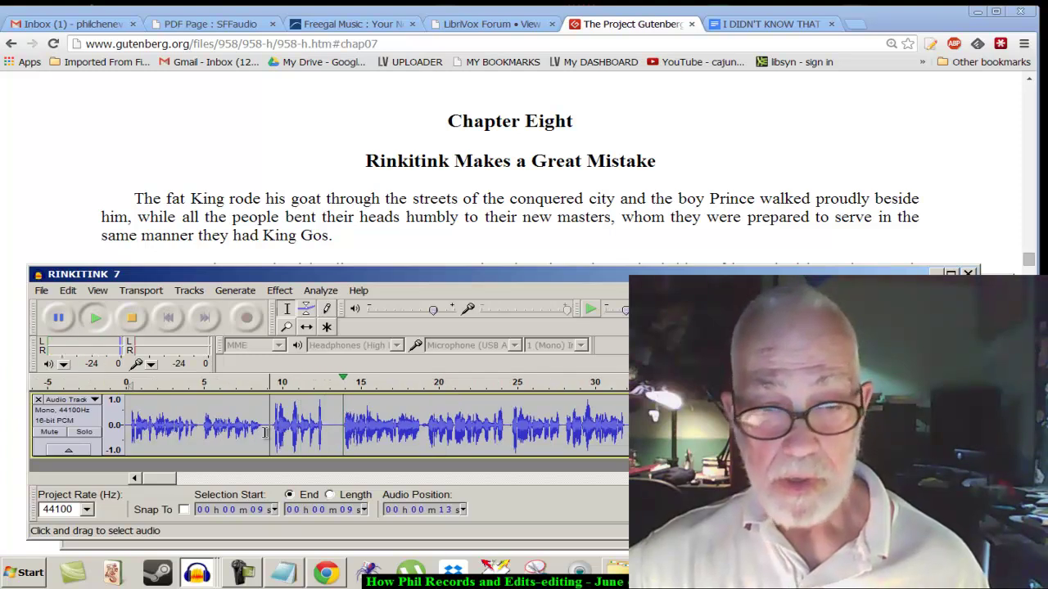
{"action": "key", "text": "space"}
- Select the loud phrase from about 9 to 12 seconds, listen to it, and lower its volume
{"action": "left_click_drag", "start_coordinate": [270, 434], "coordinate": [316, 457]}
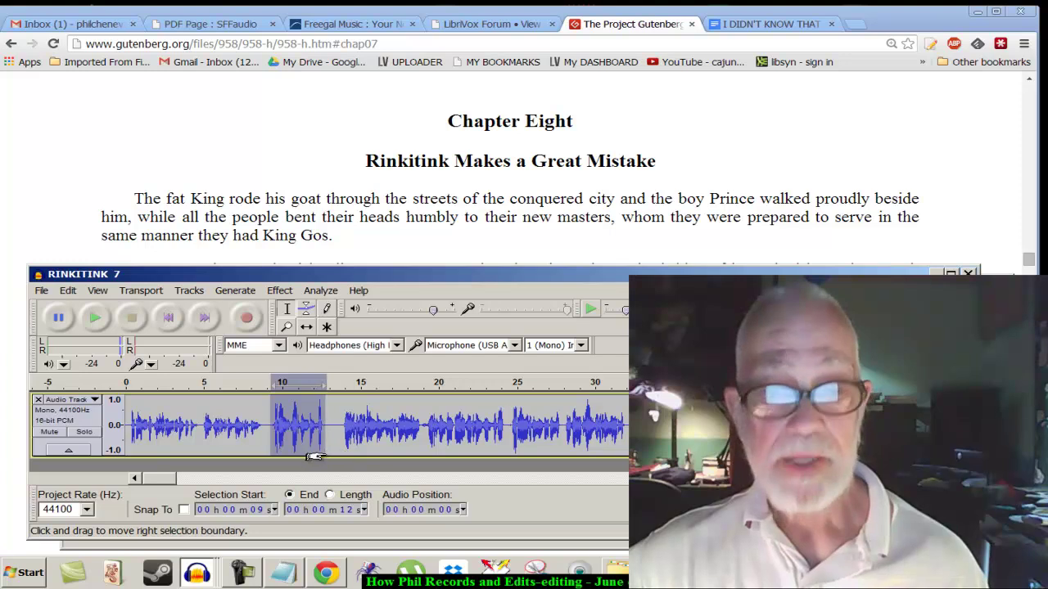
{"action": "key", "text": "space"}
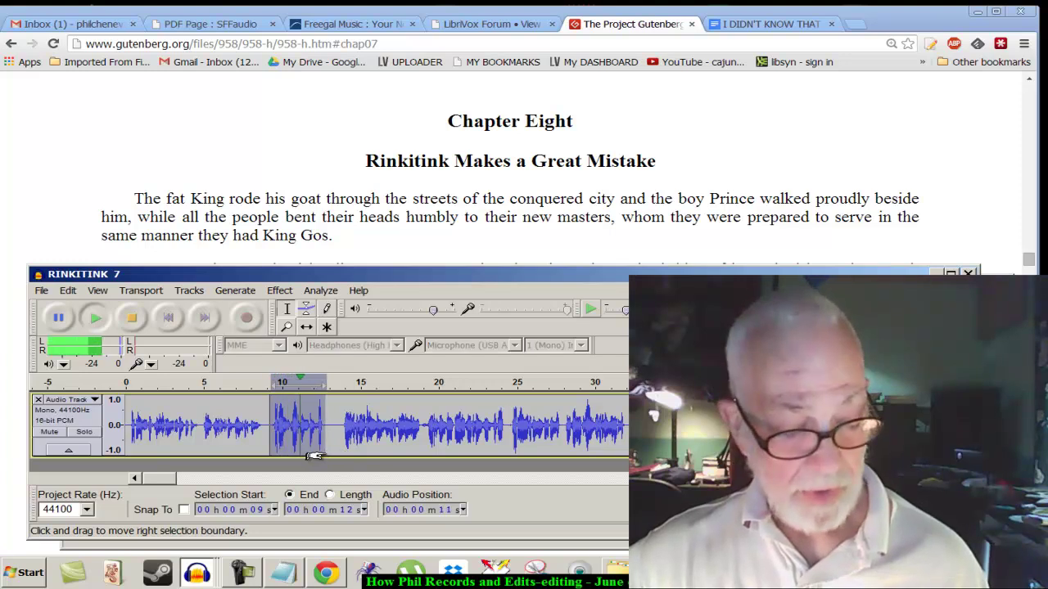
{"action": "key", "text": "ctrl+e"}
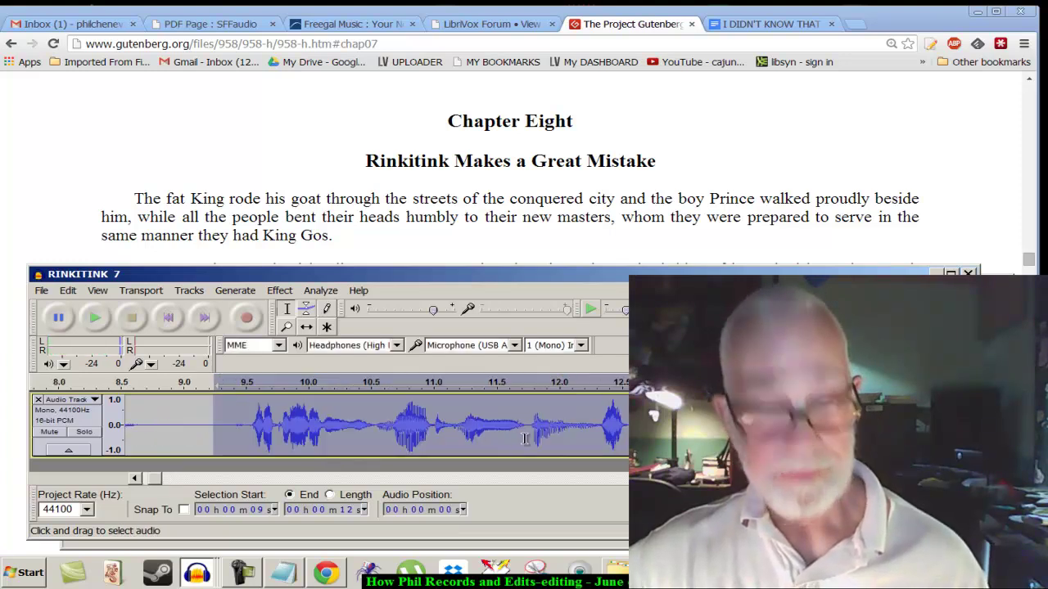
{"action": "scroll", "coordinate": [481, 441], "scroll_direction": "down", "scroll_amount": 2}
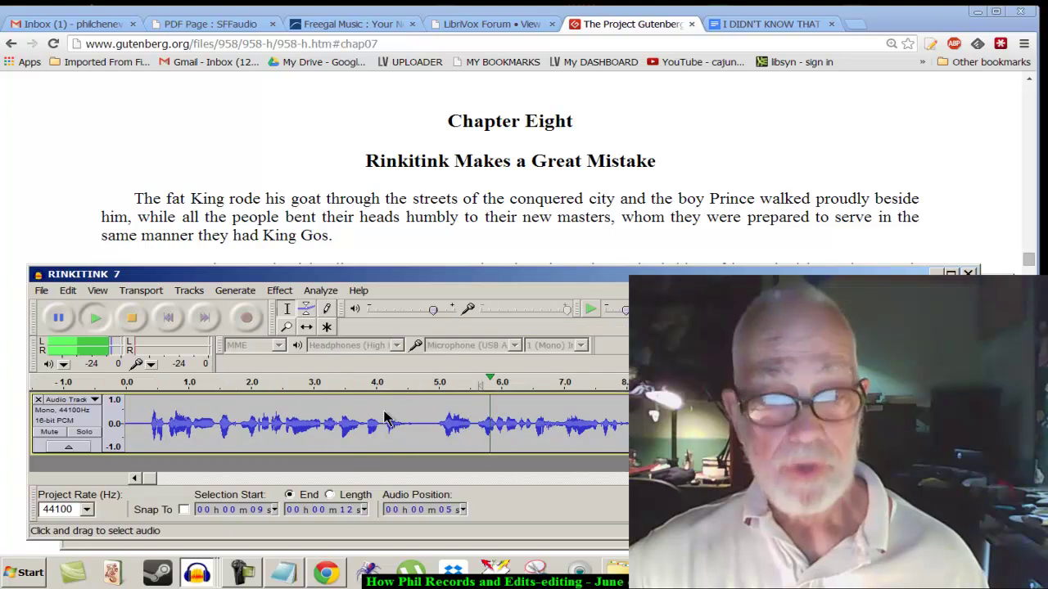
{"action": "scroll", "coordinate": [409, 434], "scroll_direction": "down", "scroll_amount": 2}
{"action": "left_click", "coordinate": [281, 435]}
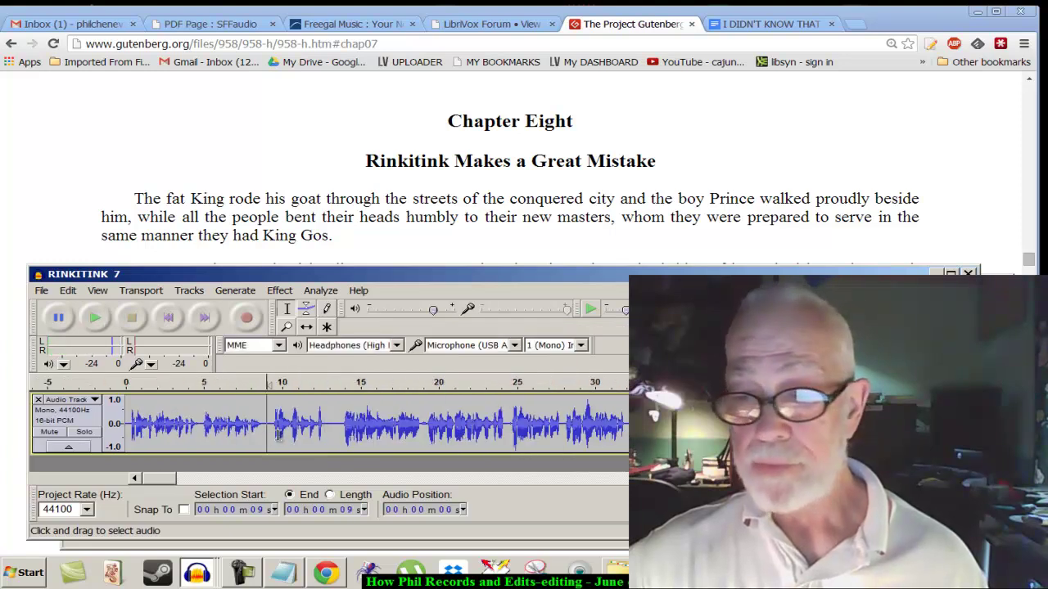
{"action": "key", "text": "space"}
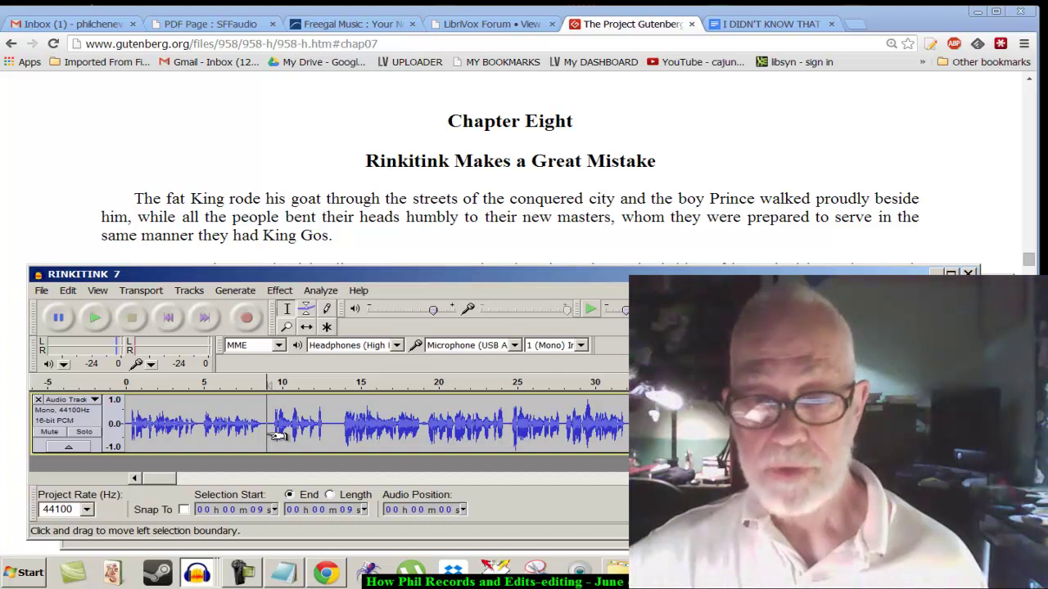
- Relaunch the autohotkey.ahk script from the desktop, replacing its running instance, and return to the RINKITINK 7 project
{"action": "key", "text": "super+d"}
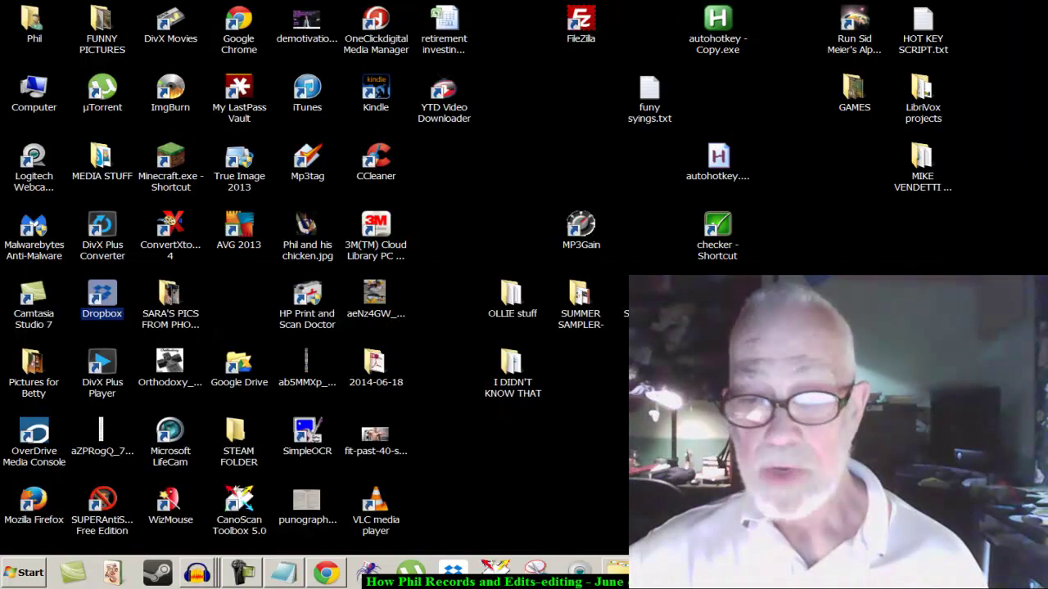
{"action": "left_click", "coordinate": [731, 164]}
{"action": "double_click", "coordinate": [731, 164]}
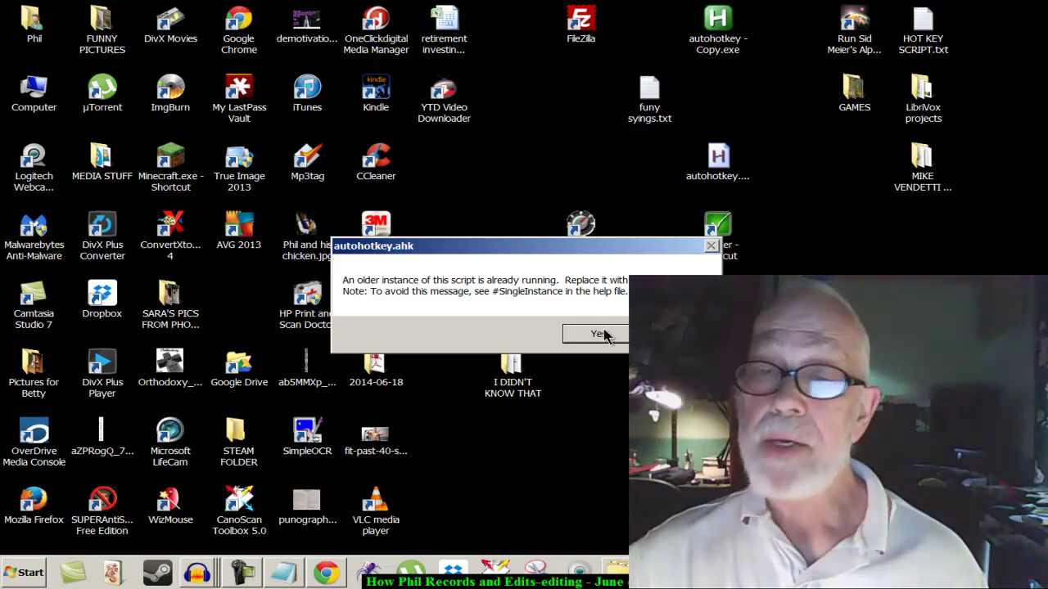
{"action": "key", "text": "Return"}
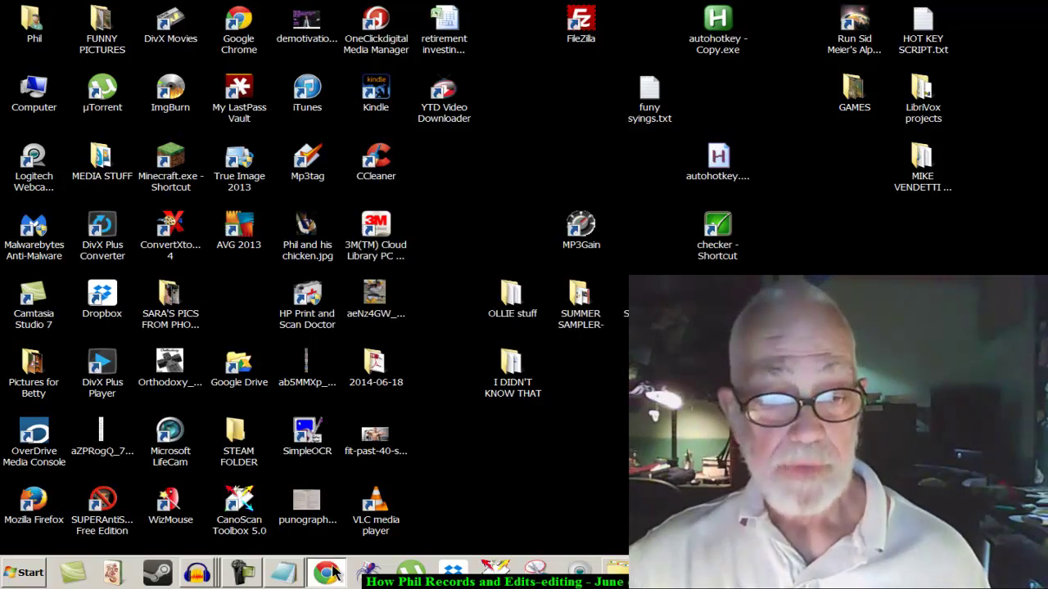
{"action": "key", "text": "super+d"}
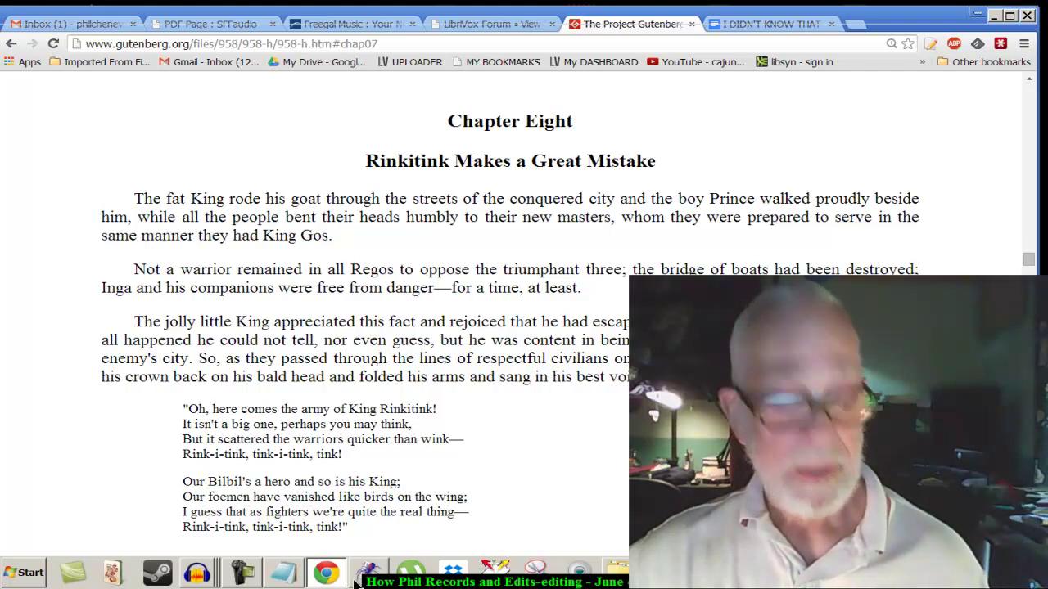
{"action": "left_click", "coordinate": [209, 575]}
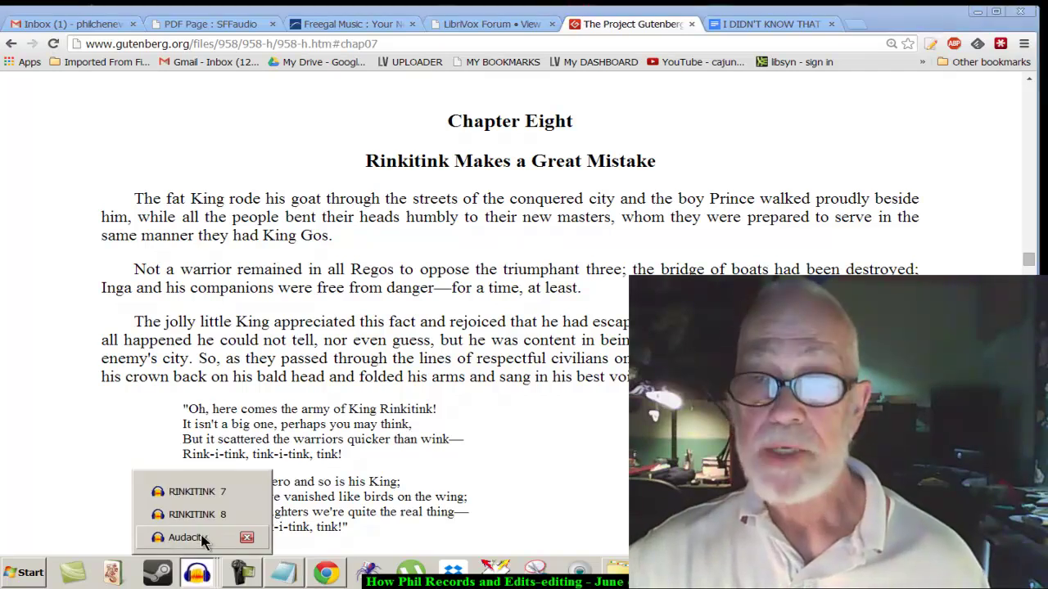
{"action": "left_click", "coordinate": [199, 491]}
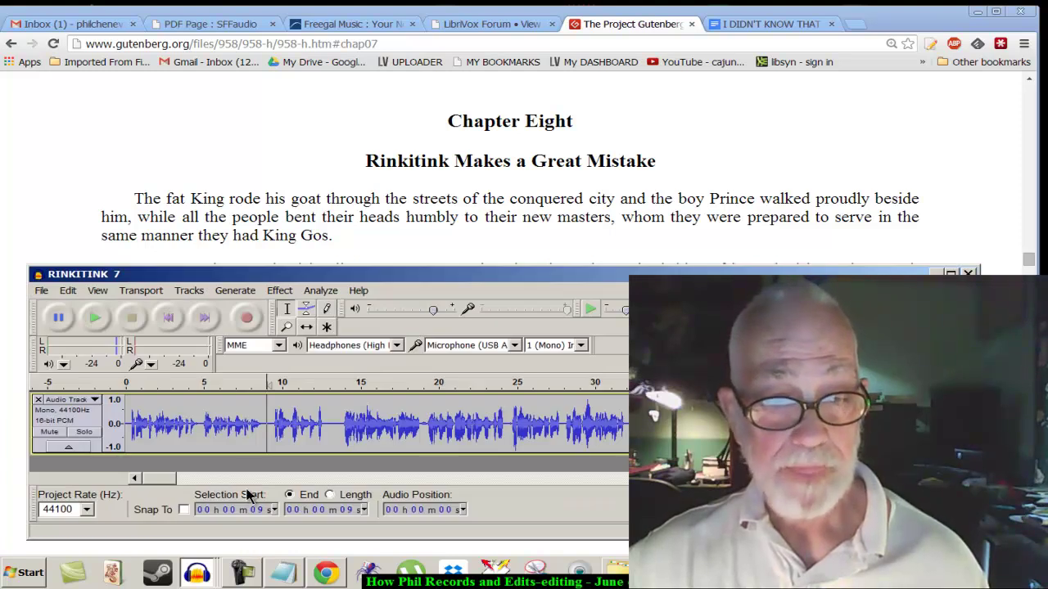
- Play the narration from about 7 seconds and again from about 13 seconds to compare the quieter phrase with its surroundings
{"action": "left_click", "coordinate": [270, 434]}
{"action": "left_click_drag", "start_coordinate": [276, 435], "coordinate": [326, 448]}
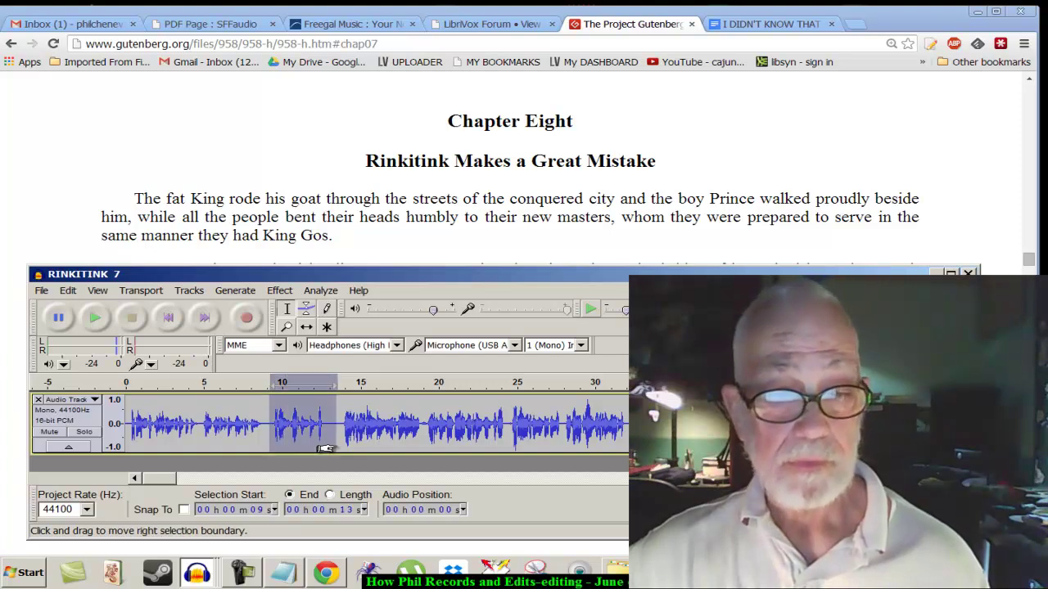
{"action": "left_click", "coordinate": [251, 434]}
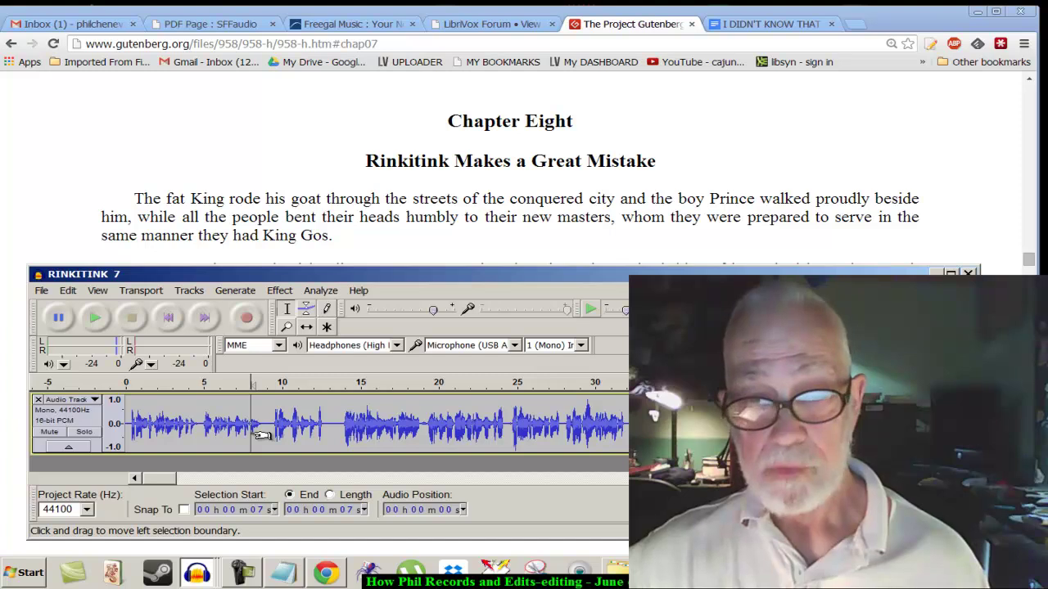
{"action": "key", "text": "space"}
{"action": "key", "text": "ctrl+3"}
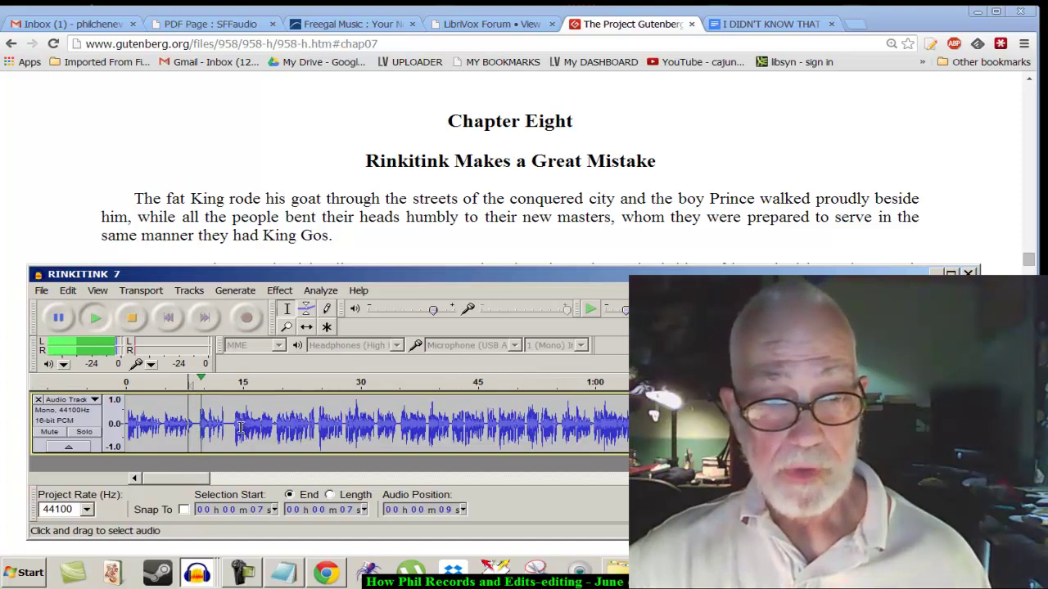
{"action": "key", "text": "ctrl+1"}
{"action": "key", "text": "ctrl+1"}
{"action": "left_click", "coordinate": [546, 429]}
{"action": "key", "text": "ctrl+3"}
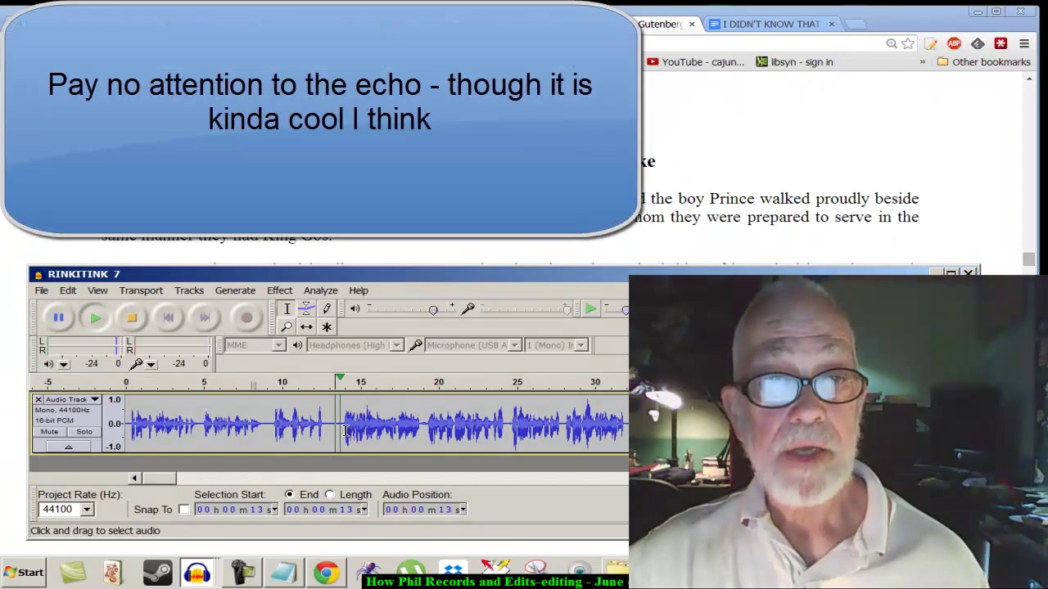
{"action": "key", "text": "space"}
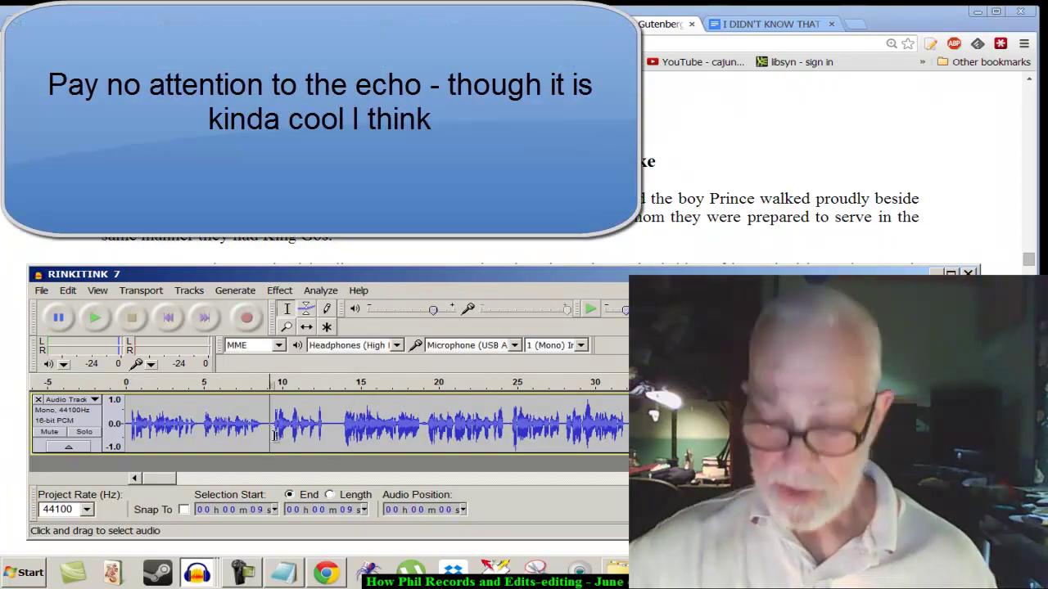
{"action": "left_click_drag", "start_coordinate": [270, 433], "coordinate": [333, 447]}
{"action": "left_click", "coordinate": [280, 291]}
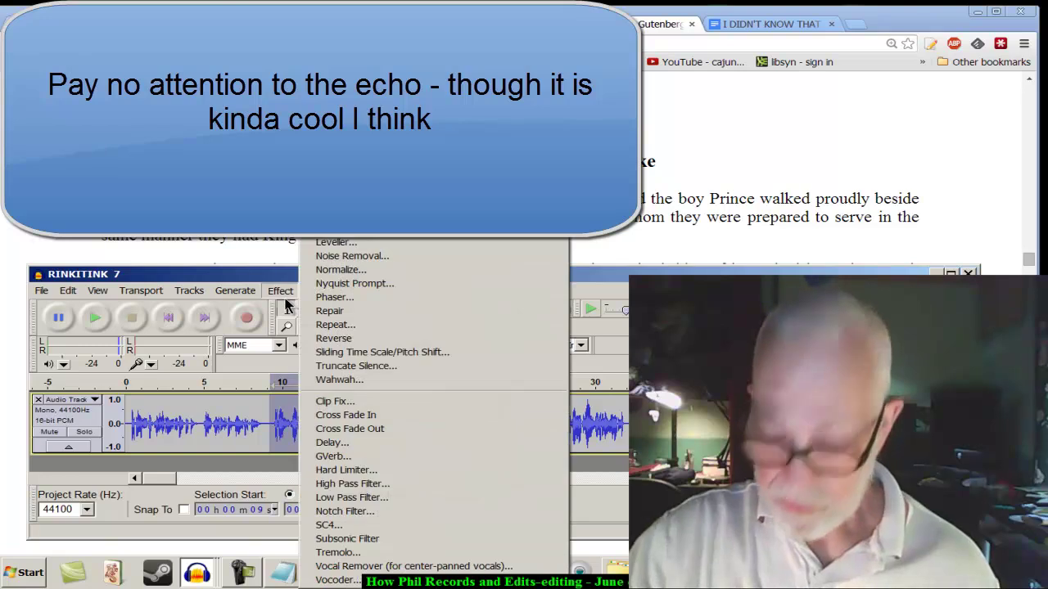
{"action": "left_click", "coordinate": [352, 64]}
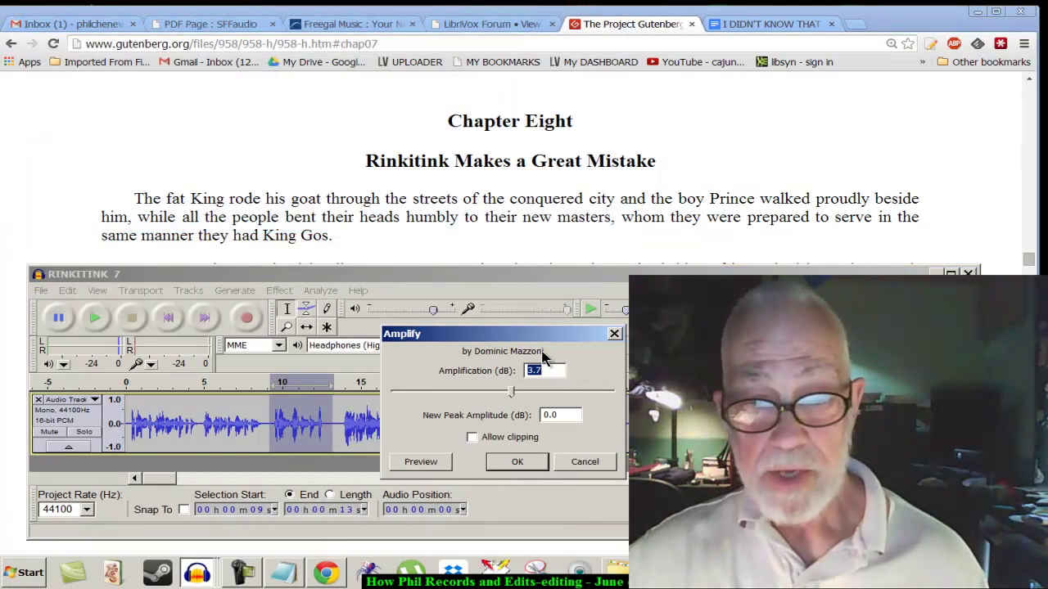
{"action": "type", "text": "-3"}
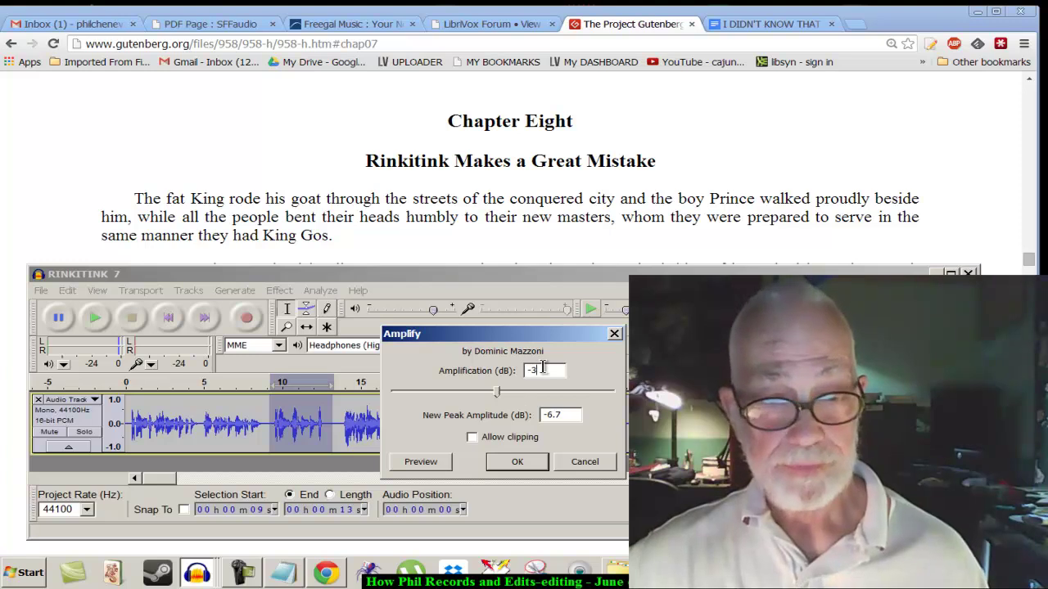
{"action": "left_click", "coordinate": [585, 462]}
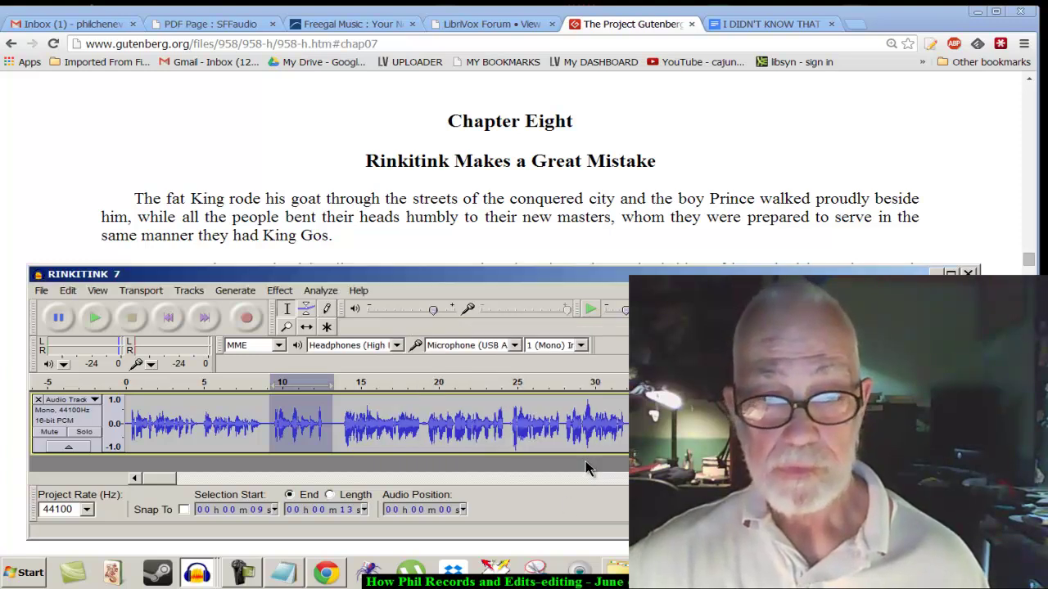
- Play the narration from about 13 seconds, and again from the start of the pause at about 12.5 seconds
{"action": "left_click", "coordinate": [341, 431]}
{"action": "key", "text": "space"}
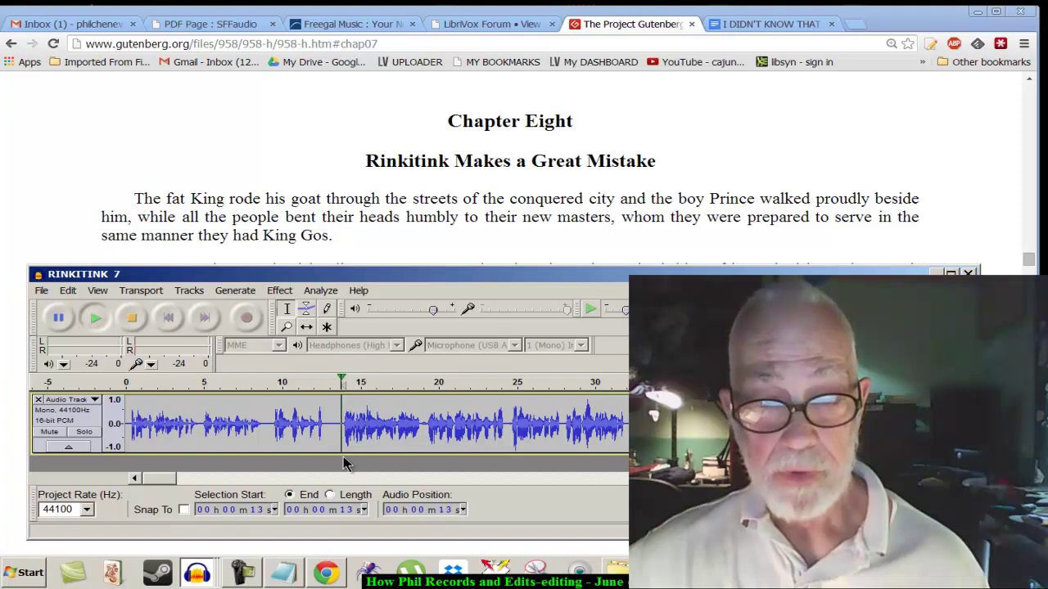
{"action": "key", "text": "ctrl+1"}
{"action": "key", "text": "space"}
{"action": "left_click", "coordinate": [515, 433]}
{"action": "key", "text": "space"}
{"action": "key", "text": "space"}
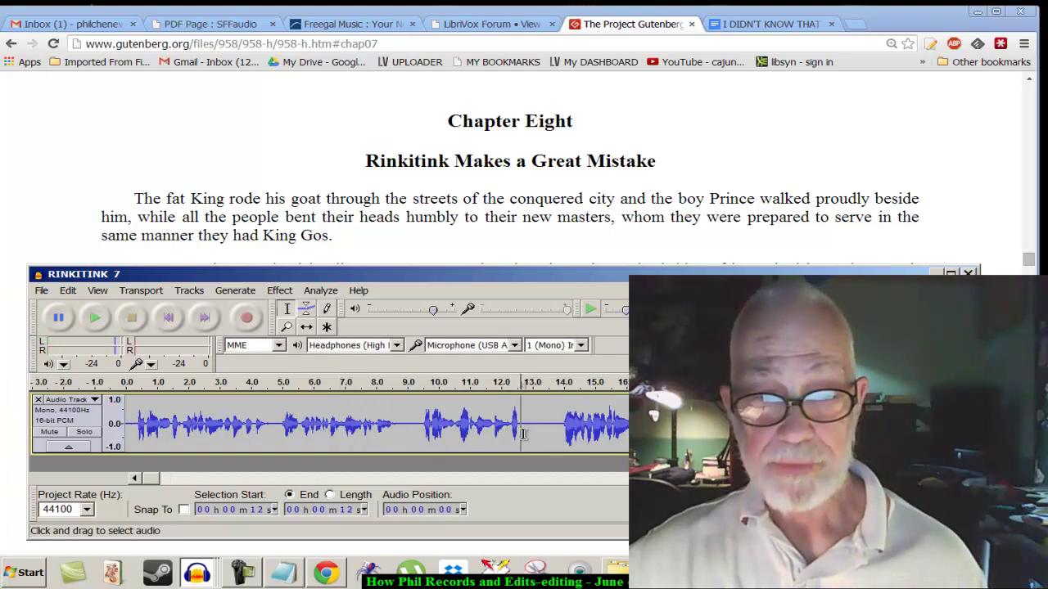
- Lengthen the pause at about 13 seconds with a copy of its own silence, and play across it from about 11 seconds
{"action": "left_click_drag", "start_coordinate": [521, 435], "coordinate": [538, 443]}
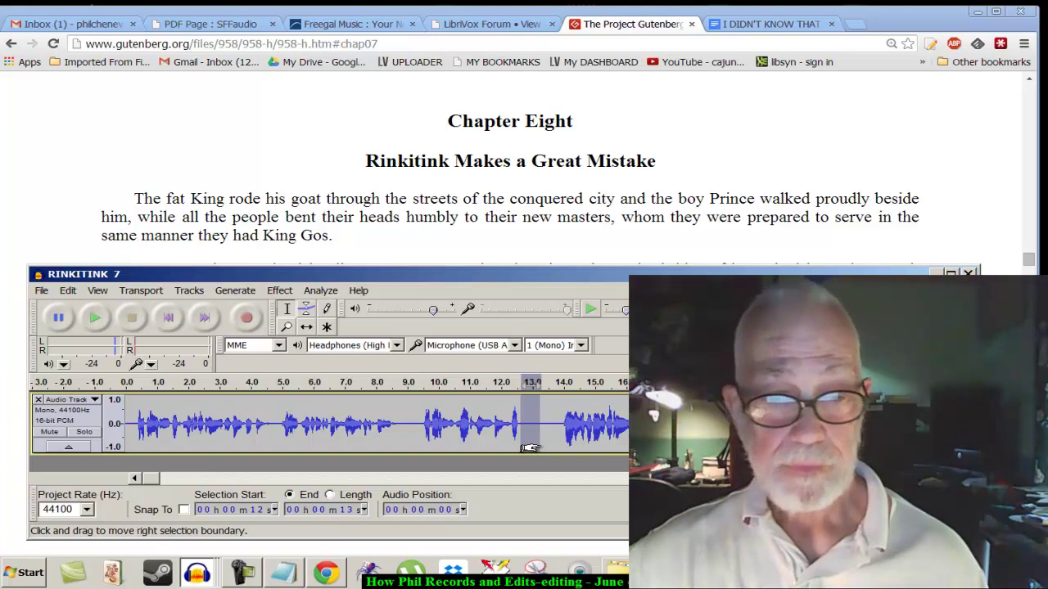
{"action": "left_click", "coordinate": [540, 434]}
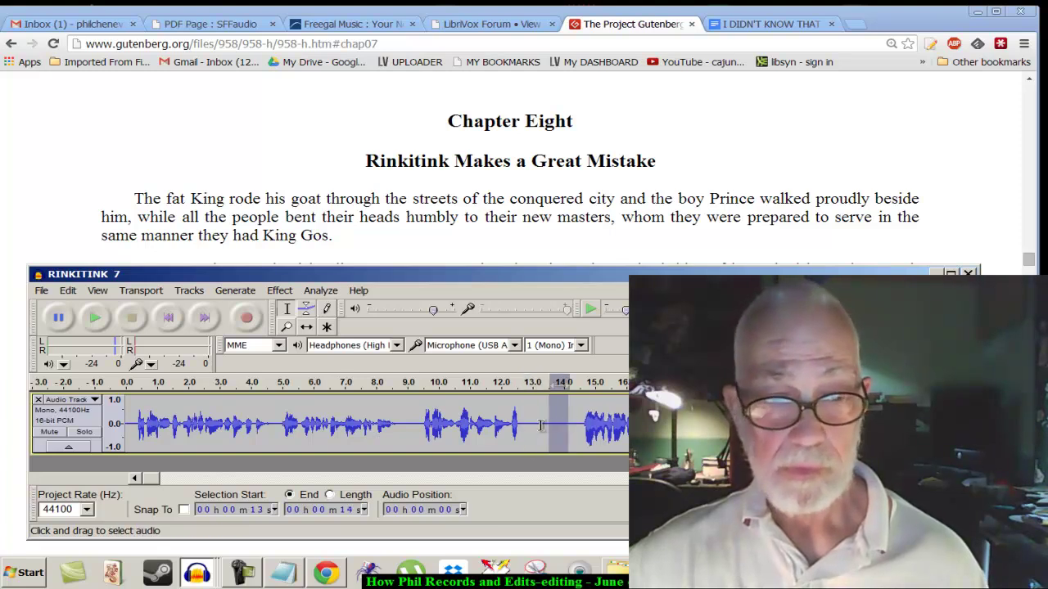
{"action": "left_click", "coordinate": [491, 429]}
{"action": "key", "text": "space"}
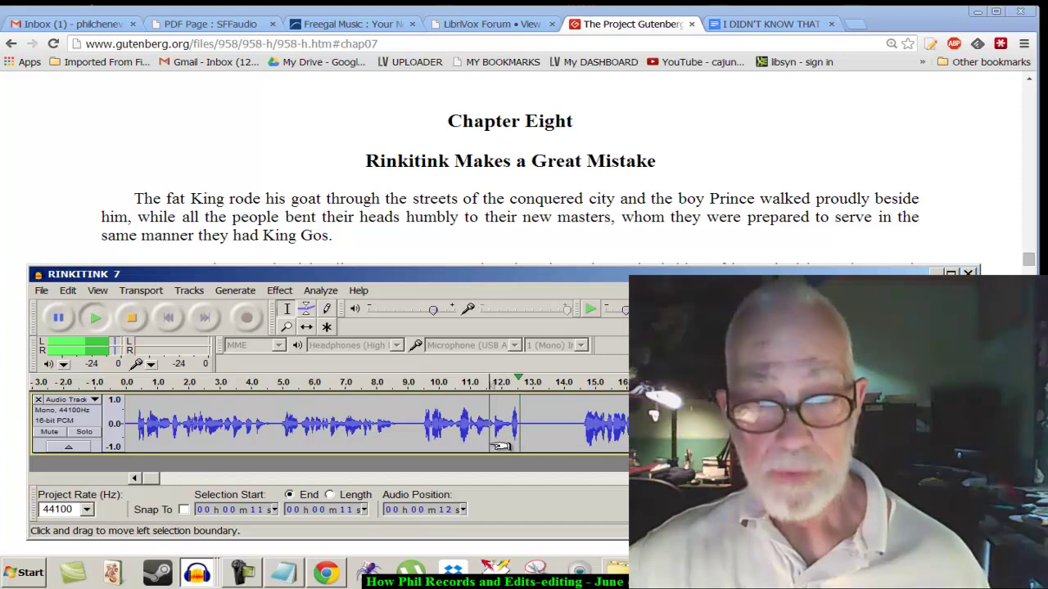
{"action": "key", "text": "ctrl+3"}
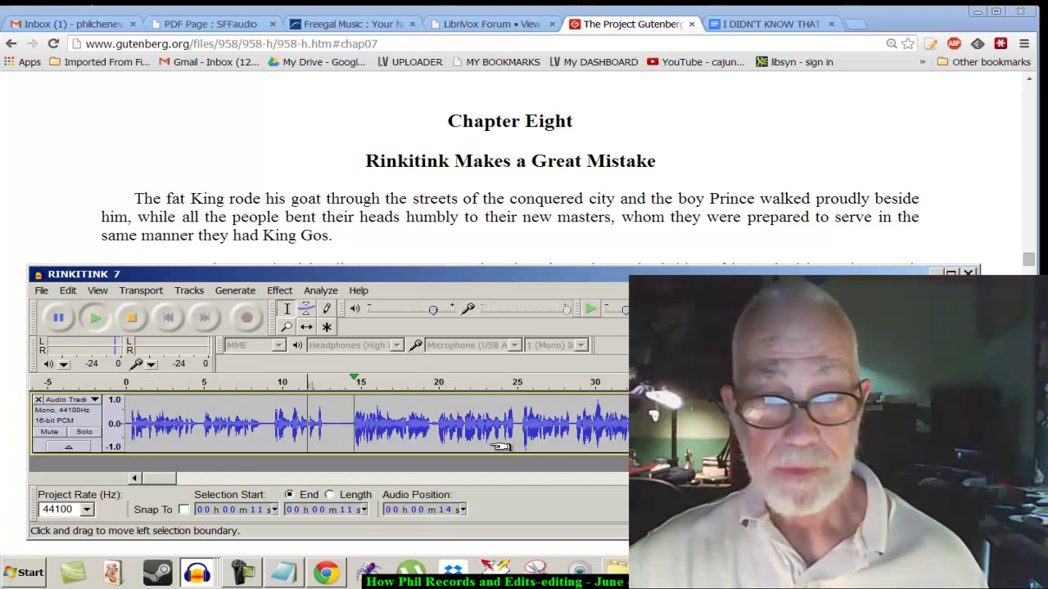
- Stop playback and add another short stretch of copied silence to the pause after the phrase ending at about 12.5 seconds
{"action": "key", "text": "ctrl+1"}
{"action": "key", "text": "space"}
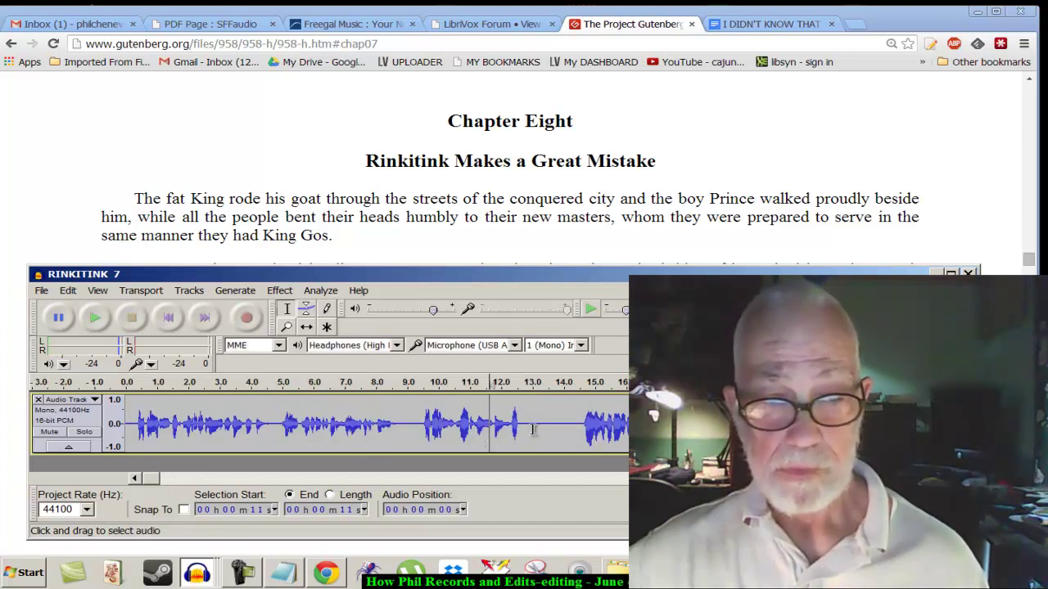
{"action": "left_click_drag", "start_coordinate": [534, 429], "coordinate": [553, 429]}
- Play the narration from about 15 seconds, just before the next phrase, and check the following sentences up to about 24 seconds
{"action": "left_click", "coordinate": [592, 428]}
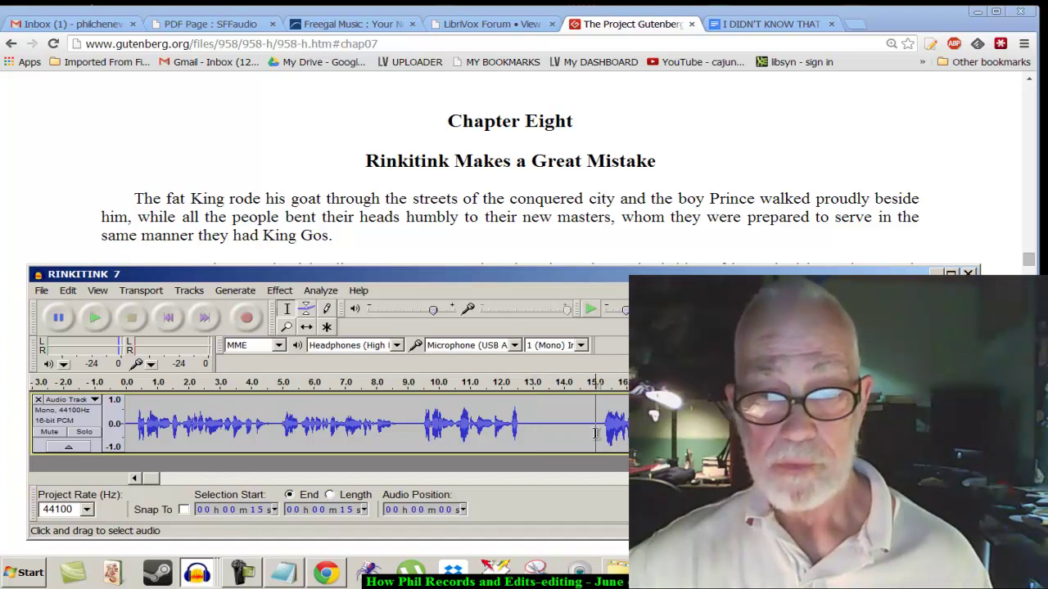
{"action": "key", "text": "ctrl+3"}
{"action": "key", "text": "ctrl+3"}
{"action": "key", "text": "space"}
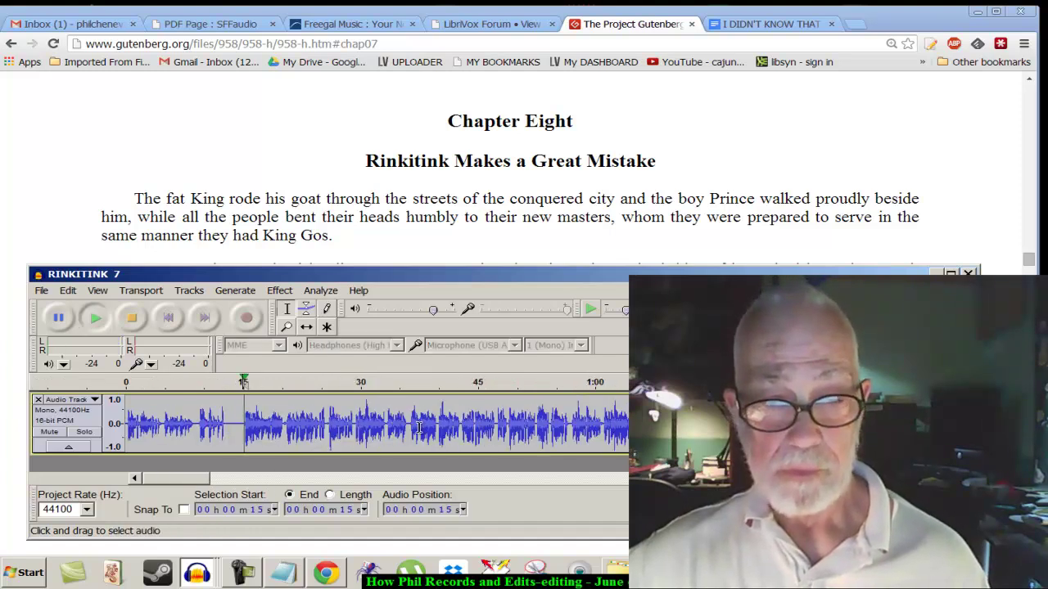
{"action": "key", "text": "ctrl+1"}
{"action": "key", "text": "ctrl+1"}
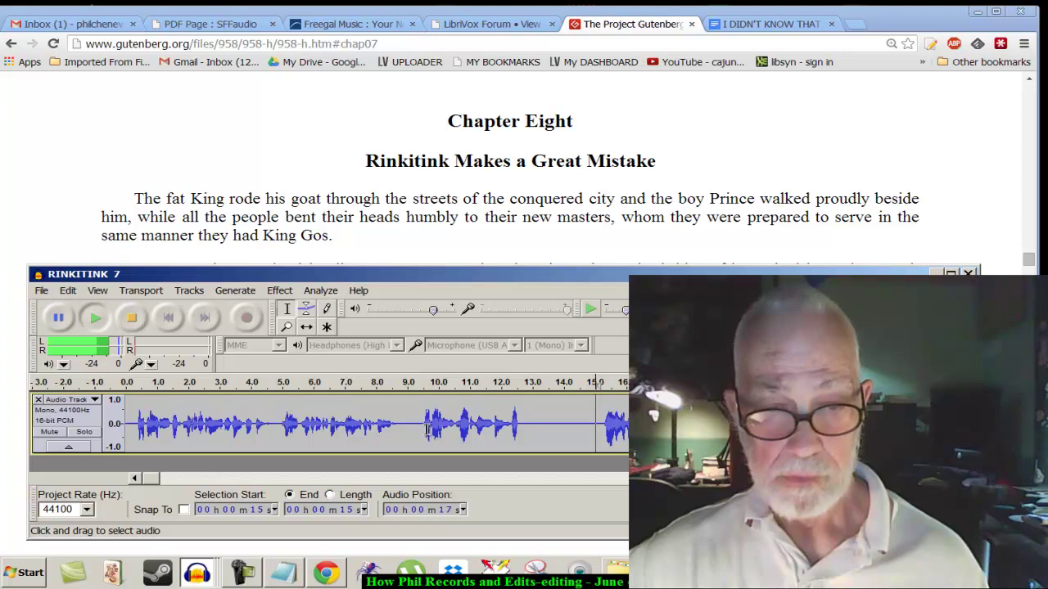
{"action": "key", "text": "ctrl+3"}
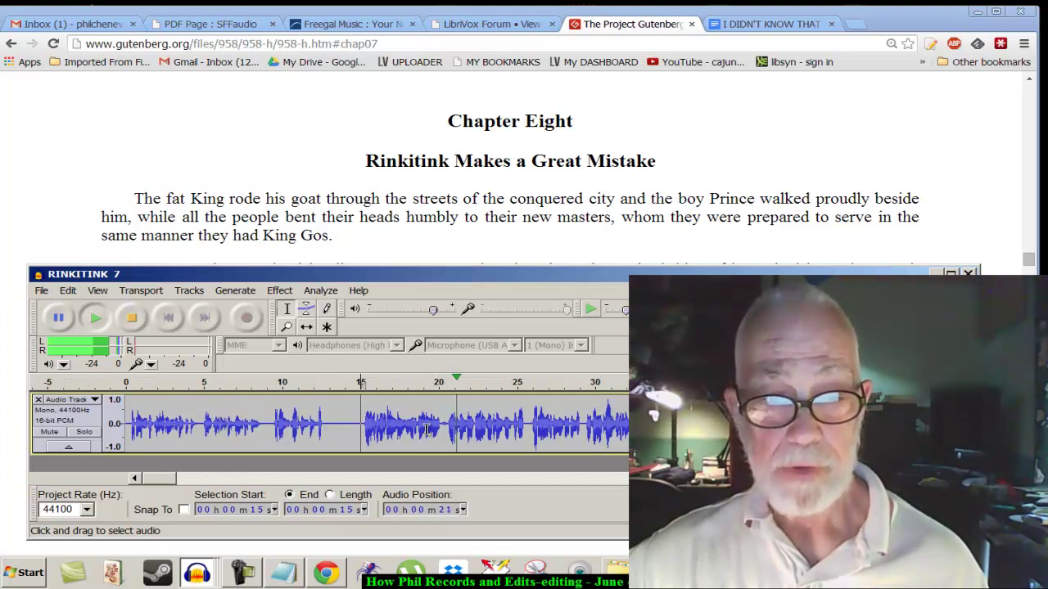
{"action": "left_click", "coordinate": [529, 434]}
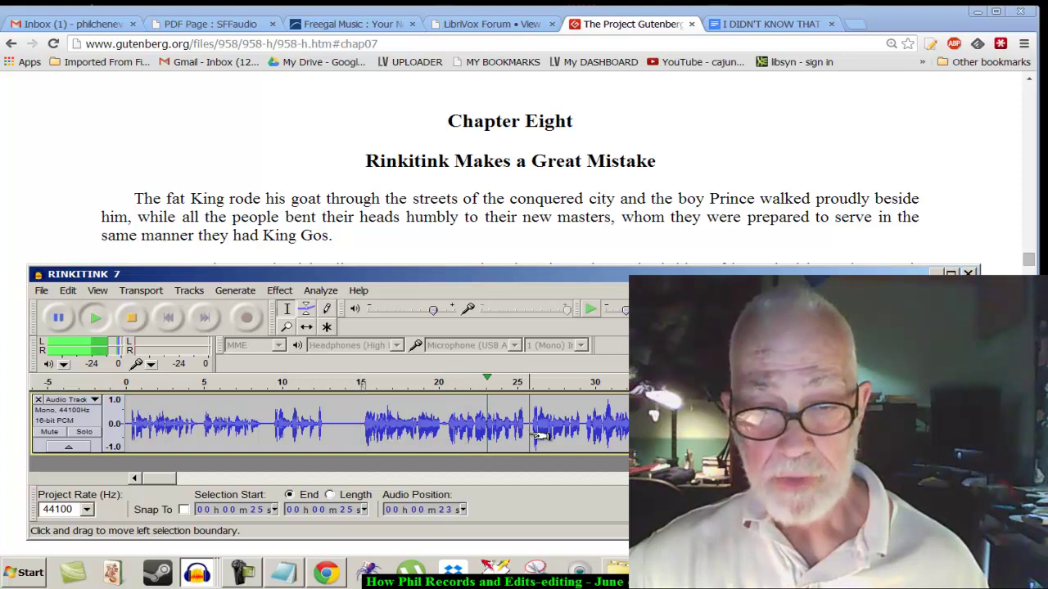
{"action": "key", "text": "space"}
- Listen from about 20 seconds, and select the gap between phrases from about 20.1 to 20.6 seconds to hear it
{"action": "left_click", "coordinate": [439, 440]}
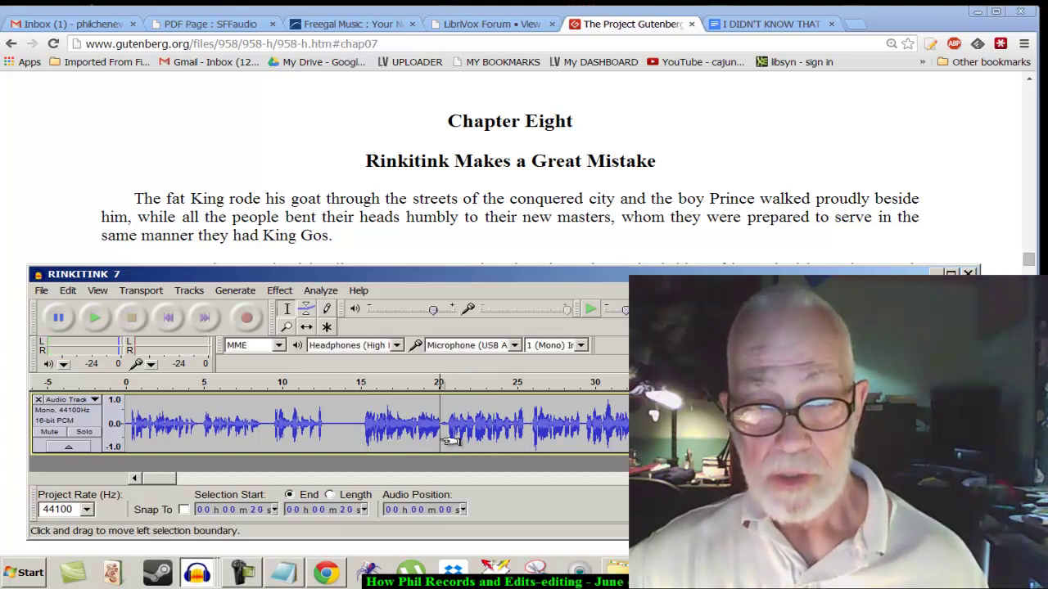
{"action": "key", "text": "space"}
{"action": "key", "text": "space"}
{"action": "key", "text": "ctrl+1"}
{"action": "key", "text": "ctrl+1"}
{"action": "key", "text": "ctrl+1"}
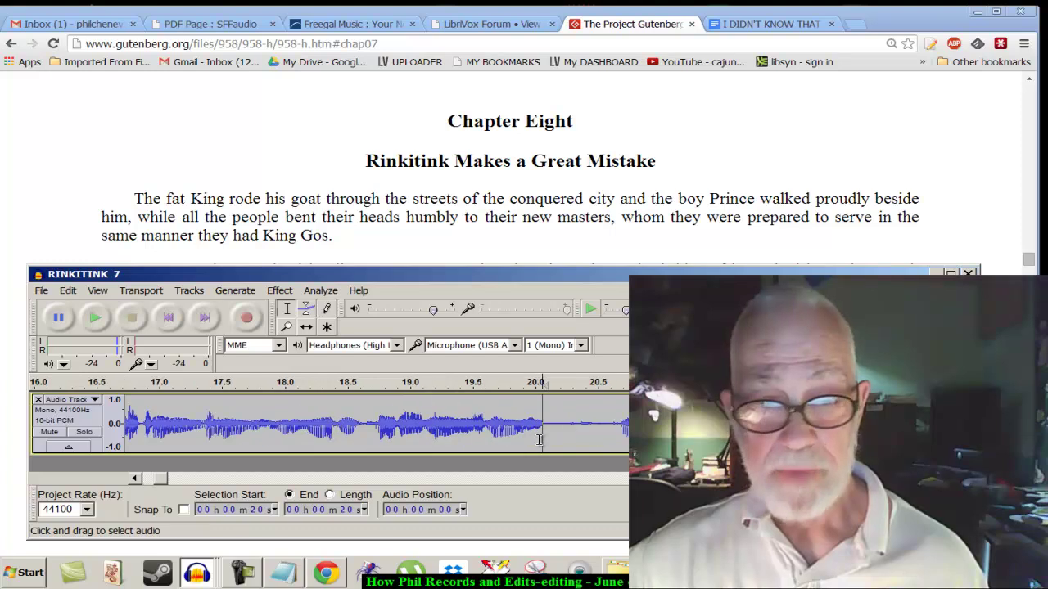
{"action": "mouse_move", "coordinate": [554, 430]}
{"action": "left_mouse_down"}
{"action": "mouse_move", "coordinate": [613, 438]}
{"action": "mouse_move", "coordinate": [616, 451]}
{"action": "left_mouse_up"}
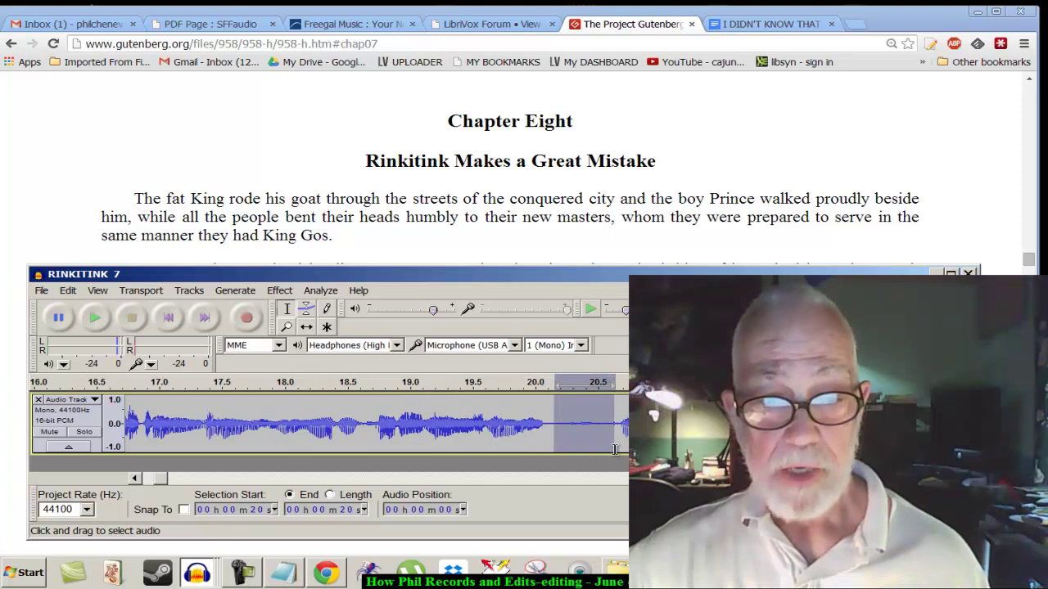
{"action": "key", "text": "space"}
{"action": "key", "text": "ctrl+3"}
{"action": "key", "text": "ctrl+3"}
{"action": "key", "text": "ctrl+3"}
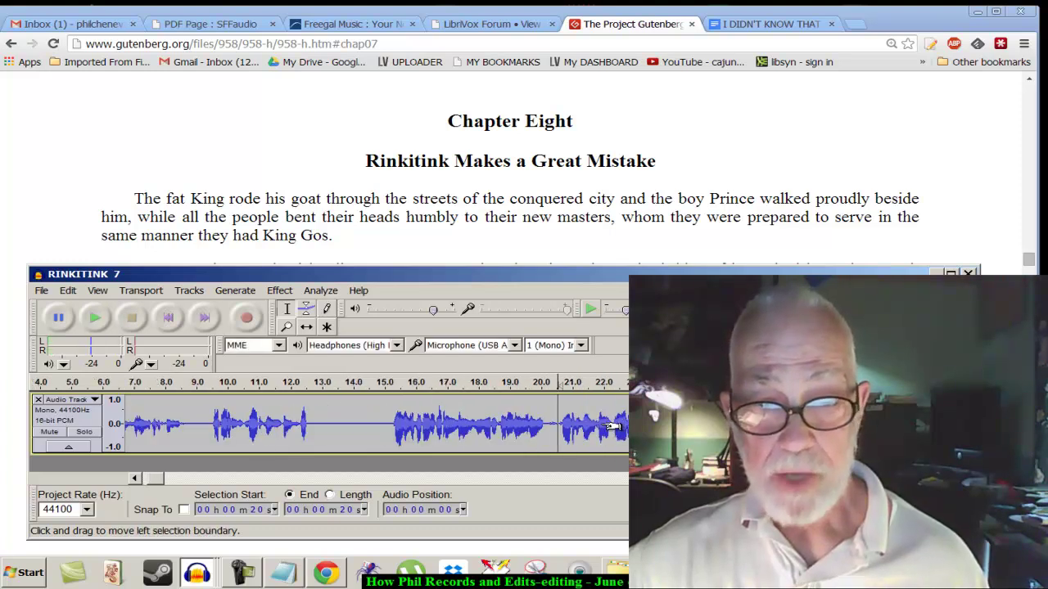
- Select the gap from about 20.2 to 20.7 seconds and silence the faint noise in it
{"action": "left_click", "coordinate": [531, 431]}
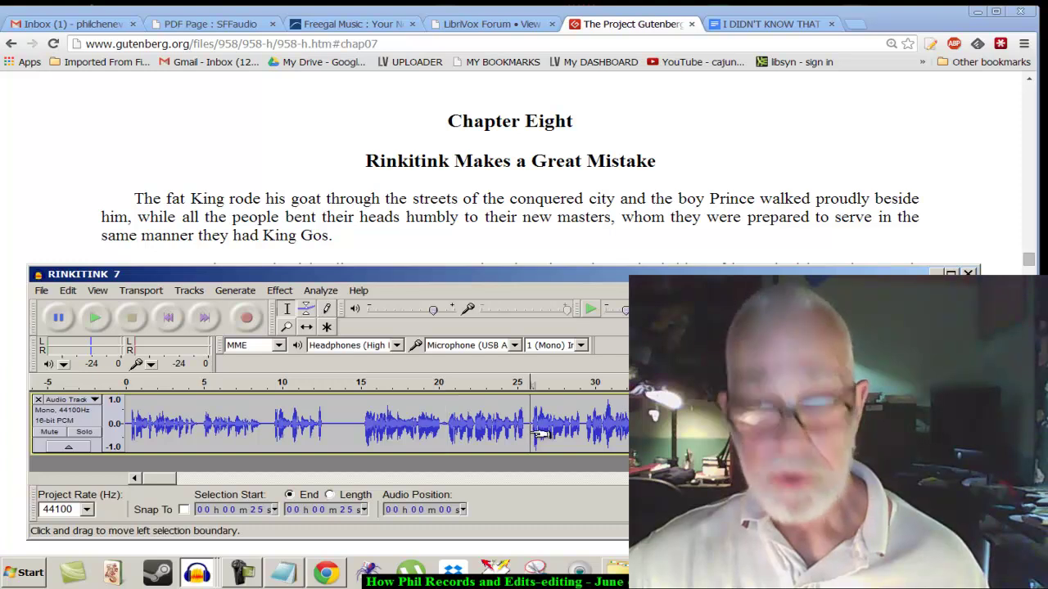
{"action": "left_click", "coordinate": [443, 431]}
{"action": "key", "text": "ctrl+1"}
{"action": "key", "text": "ctrl+1"}
{"action": "key", "text": "ctrl+1"}
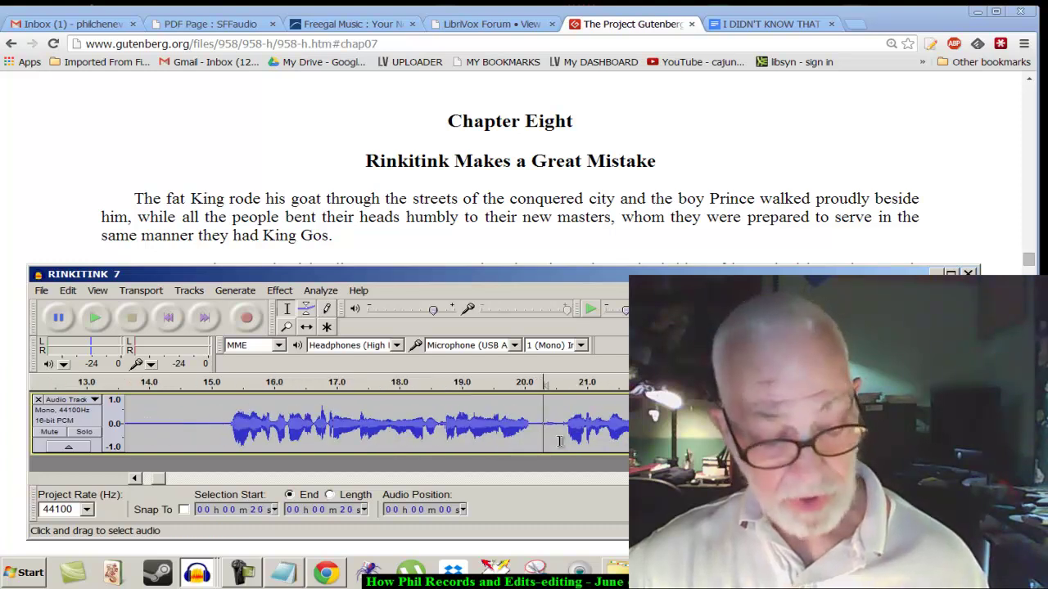
{"action": "left_click_drag", "start_coordinate": [526, 431], "coordinate": [589, 448]}
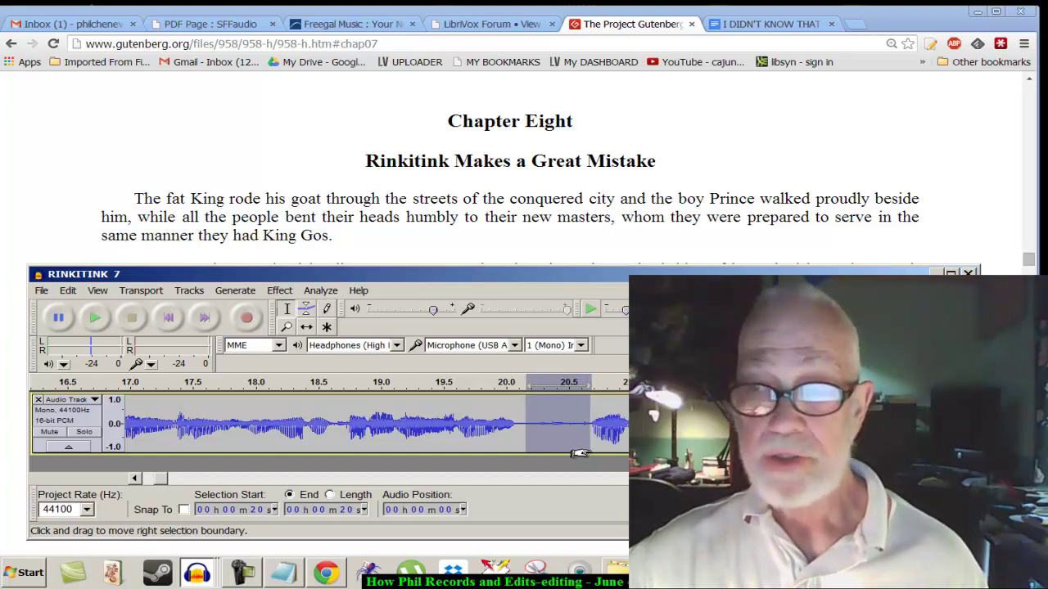
{"action": "key", "text": "ctrl+3"}
{"action": "key", "text": "ctrl+3"}
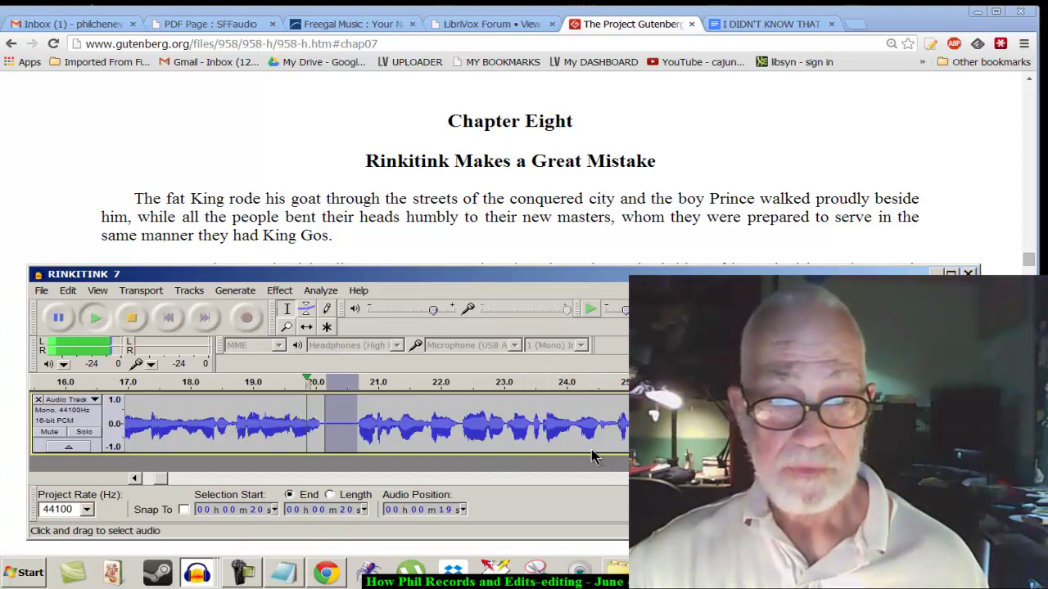
- Play across the silenced gap from just before 20 seconds, and place the cursor in the pause at about 25 seconds
{"action": "left_click", "coordinate": [420, 434]}
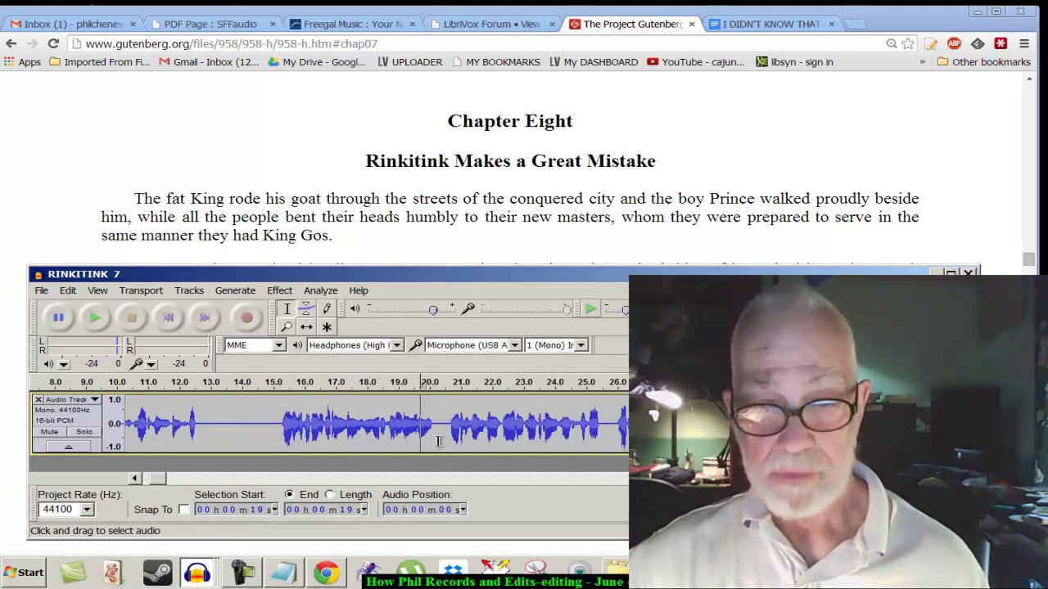
{"action": "key", "text": "space"}
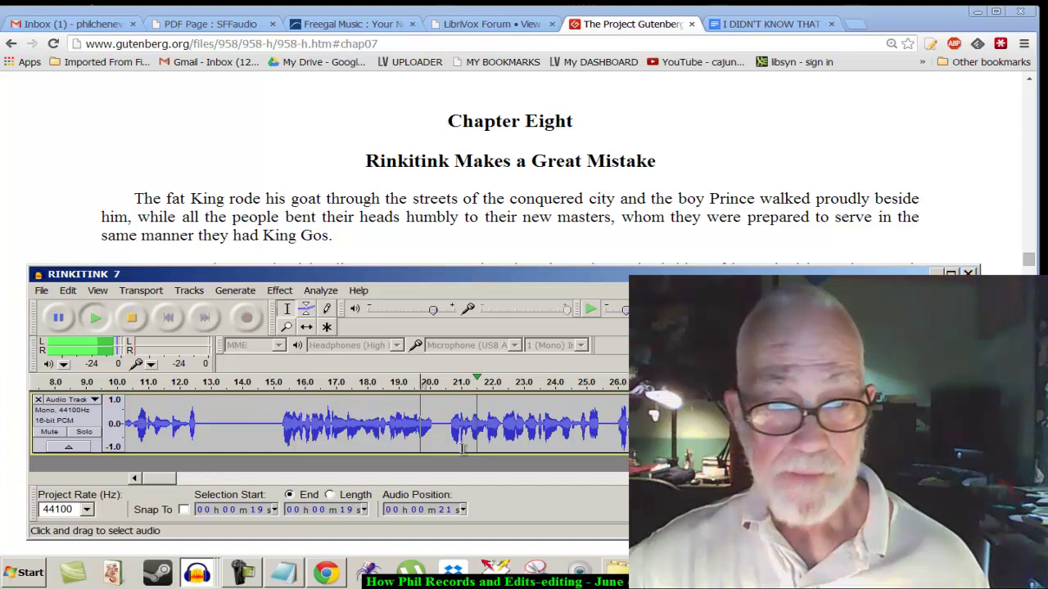
{"action": "key", "text": "ctrl+3"}
{"action": "left_click", "coordinate": [524, 434]}
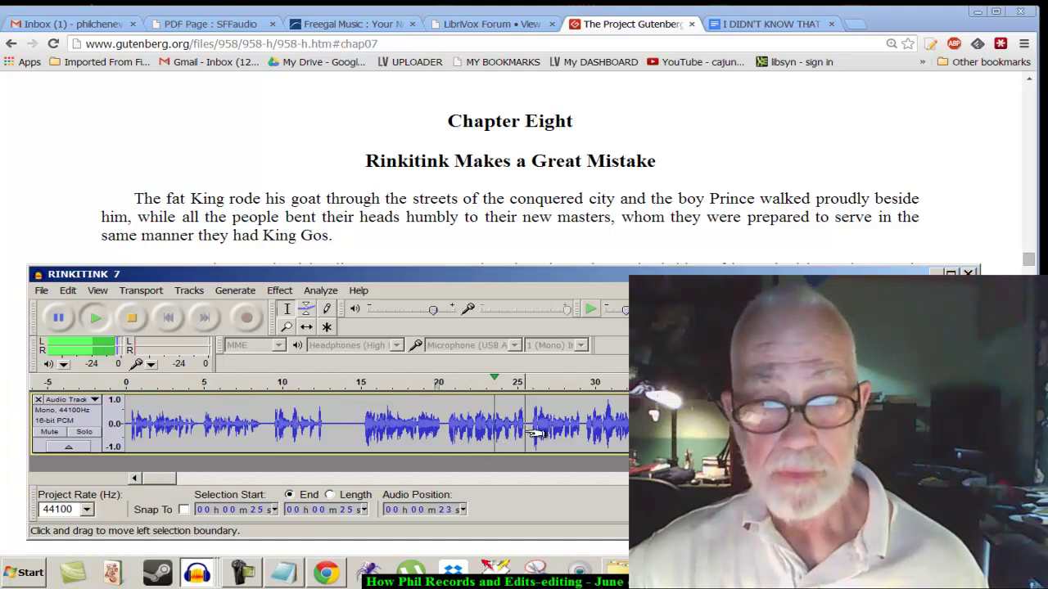
{"action": "key", "text": "space"}
- Play the narration from about 1:27 and bring more of the Chapter Eight text into view
{"action": "key", "text": "ctrl+3"}
{"action": "key", "text": "ctrl+3"}
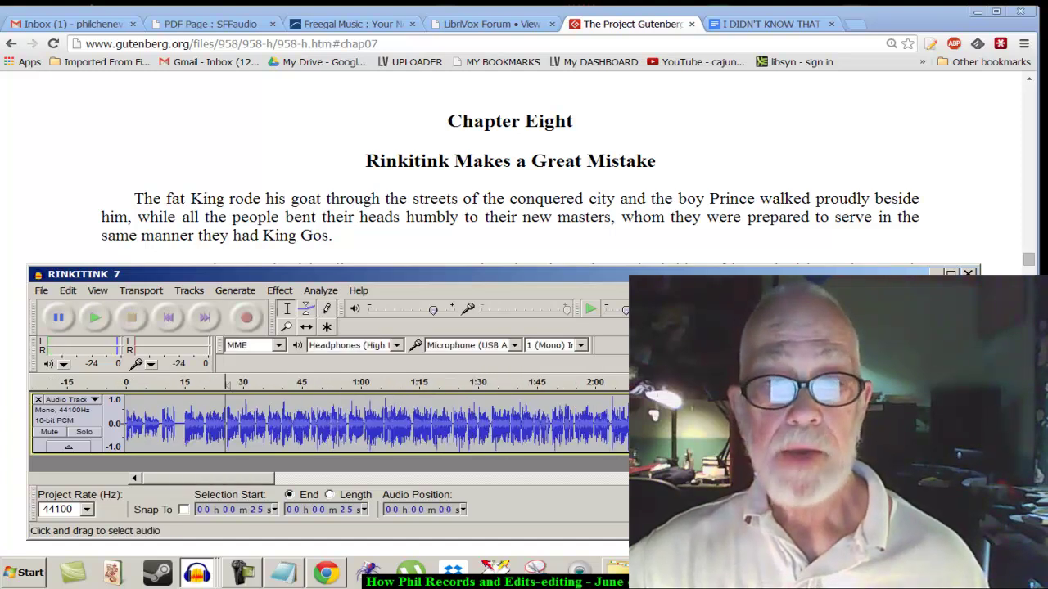
{"action": "left_click", "coordinate": [467, 438]}
{"action": "key", "text": "space"}
{"action": "key", "text": "ctrl+1"}
{"action": "key", "text": "ctrl+1"}
{"action": "scroll", "coordinate": [520, 206], "scroll_direction": "down", "scroll_amount": 2}
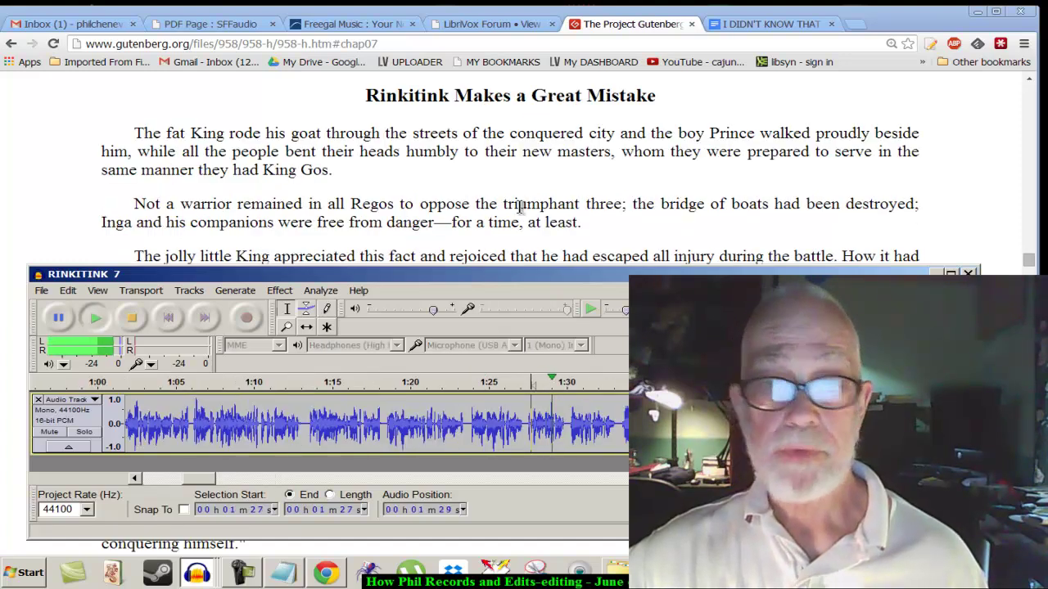
{"action": "key", "text": "space"}
- Move the RINKITINK 7 window down to uncover the chapter text, and play from about 1:27 to the pause at about 1:33
{"action": "left_click_drag", "start_coordinate": [516, 277], "coordinate": [518, 347]}
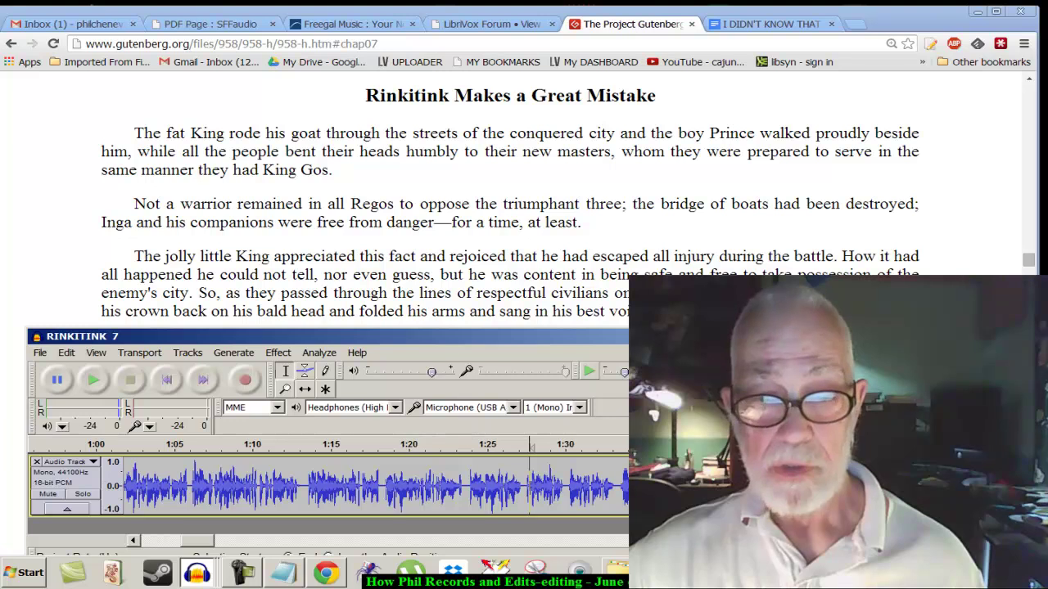
{"action": "key", "text": "space"}
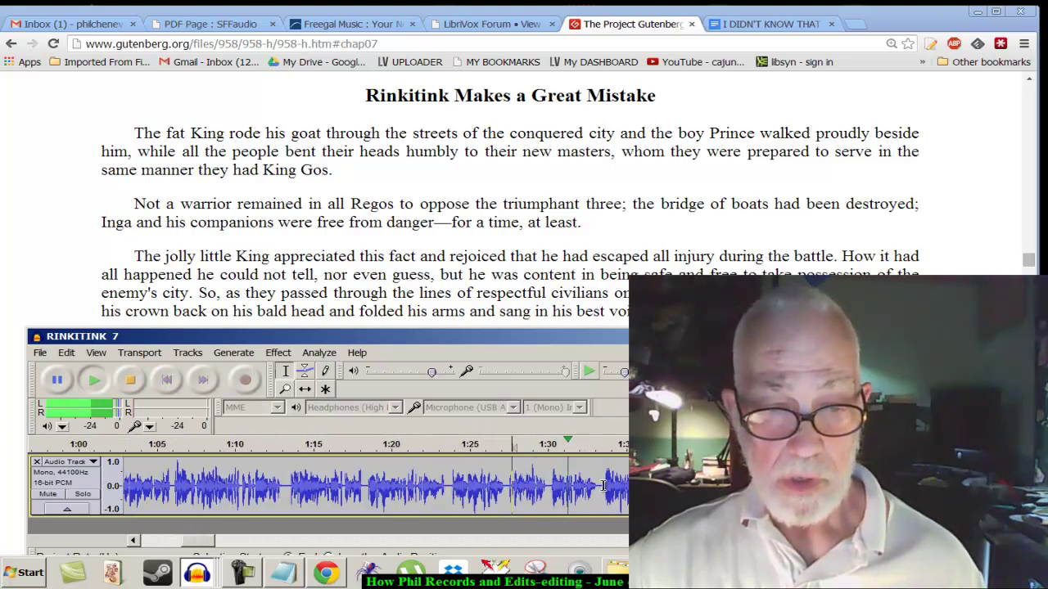
{"action": "key", "text": "space"}
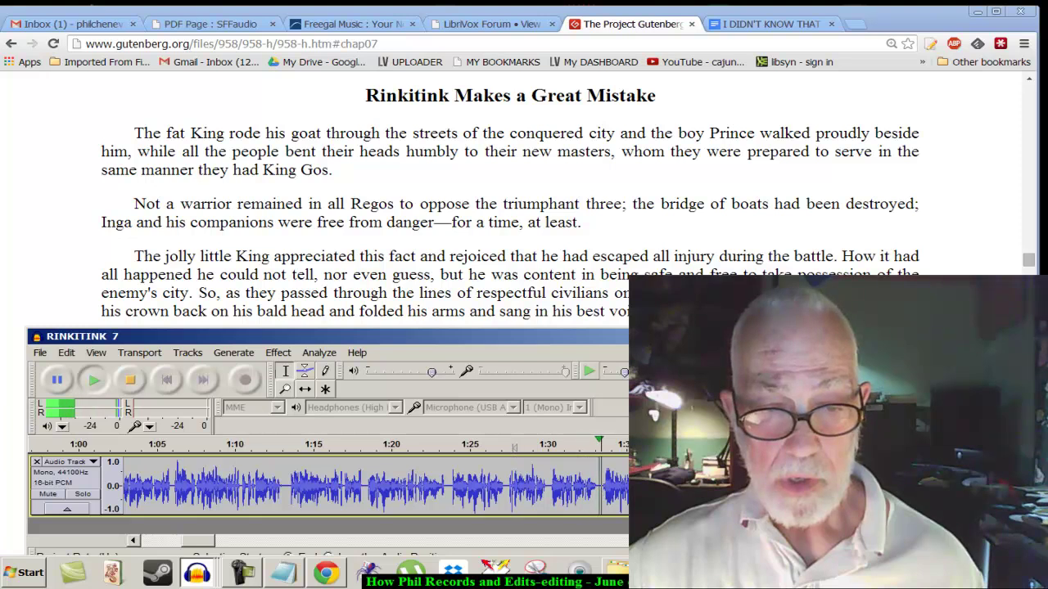
- Listen to the last word before the pause from about 1:32.5
{"action": "key", "text": "ctrl+1"}
{"action": "key", "text": "ctrl+1"}
{"action": "left_click", "coordinate": [442, 500]}
{"action": "key", "text": "space"}
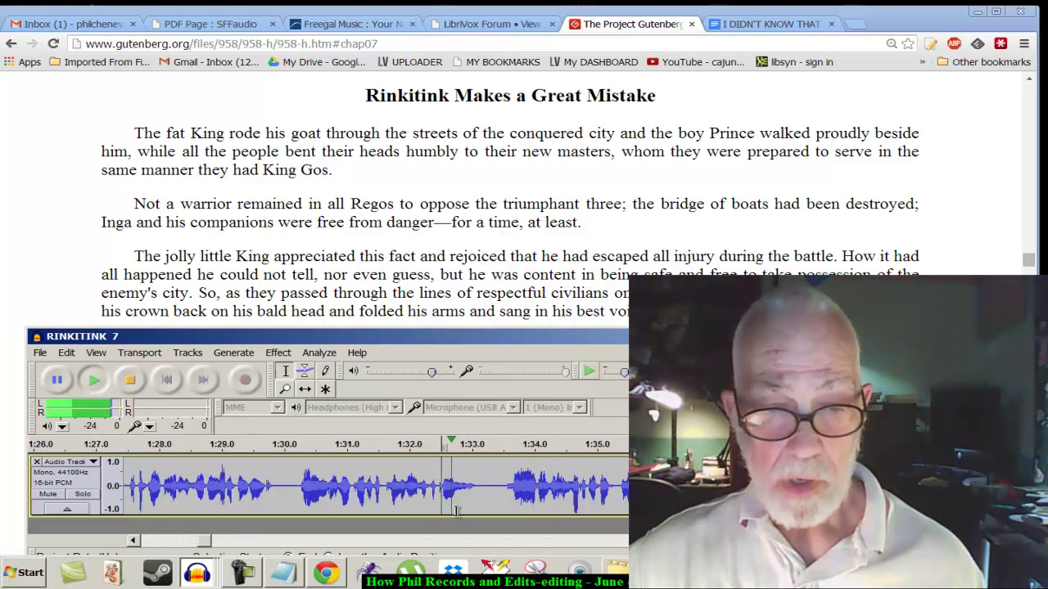
{"action": "key", "text": "space"}
- Audition the word's trailing noise from about 1:32.9 to 1:33.1 and reduce it by repeating Amplify at -18 dB
{"action": "left_click", "coordinate": [470, 511]}
{"action": "key", "text": "space"}
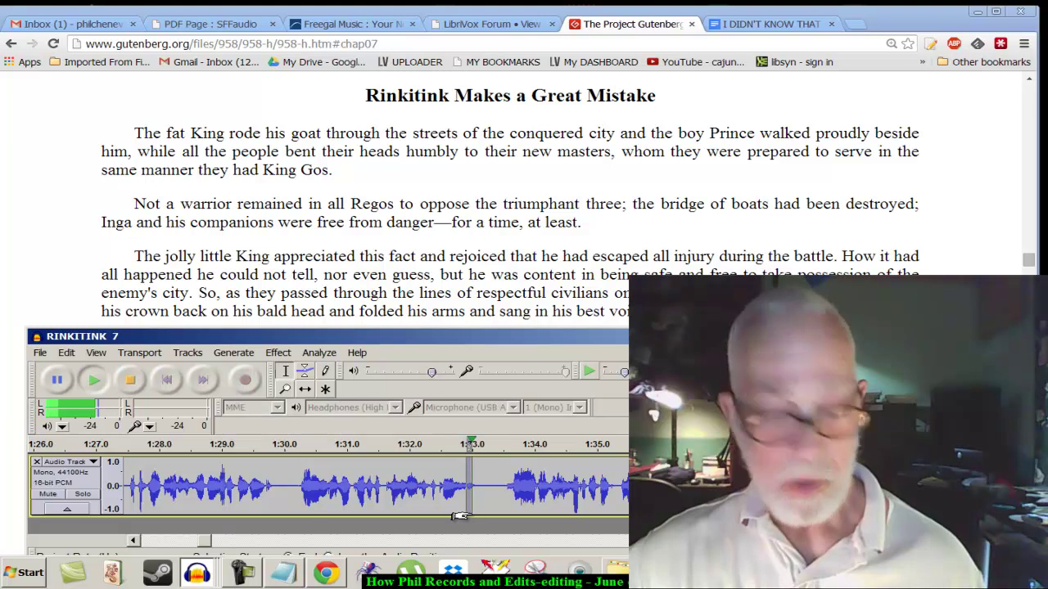
{"action": "key", "text": "space"}
{"action": "key", "text": "space"}
{"action": "key", "text": "space"}
{"action": "key", "text": "ctrl+1"}
{"action": "key", "text": "space"}
{"action": "key", "text": "space"}
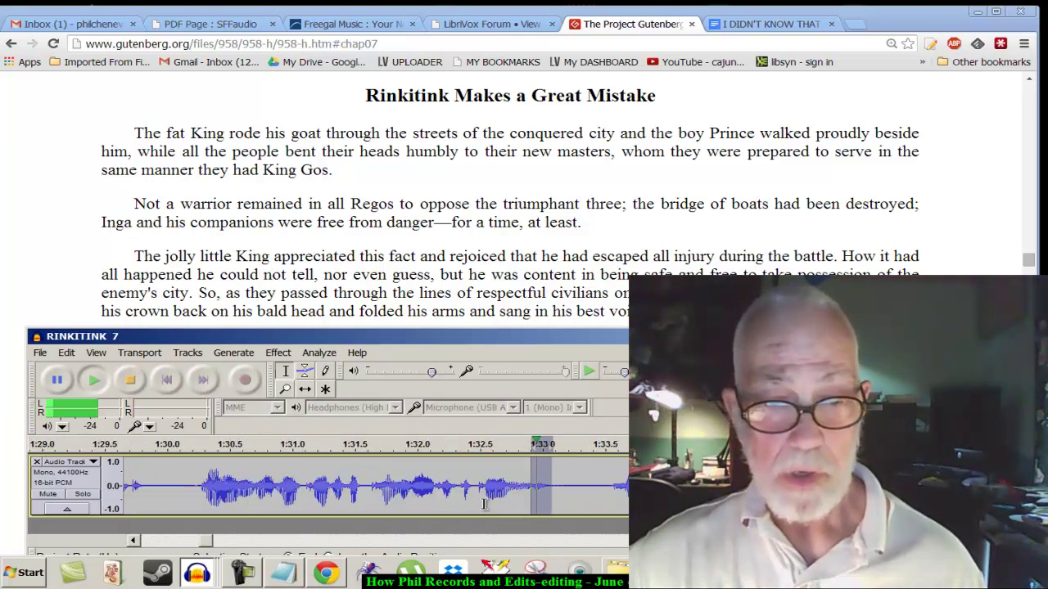
{"action": "key", "text": "ctrl+r"}
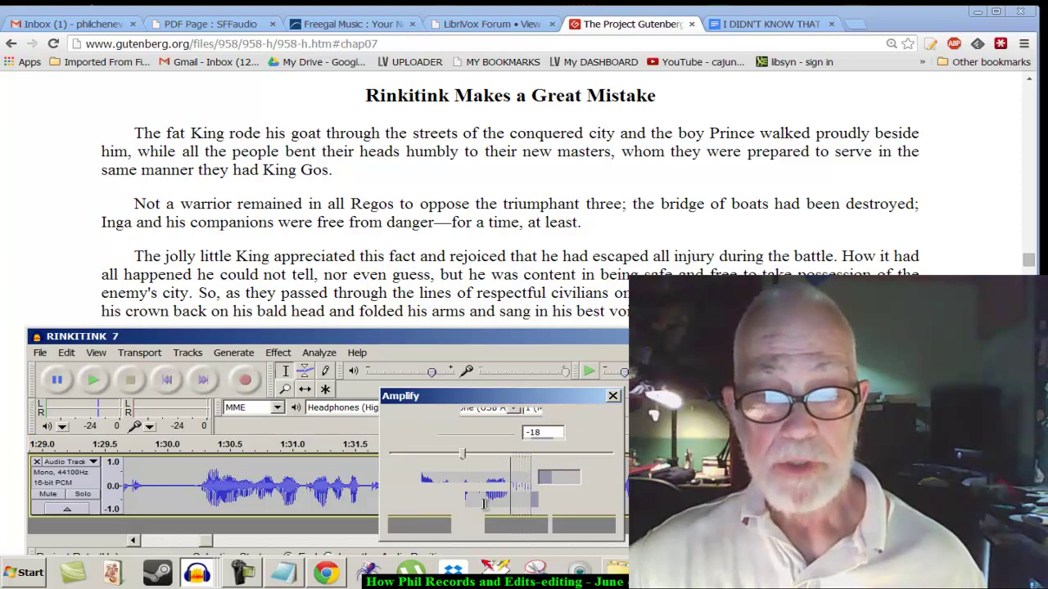
- Preview the audio around the quietened tail and place the cursor in the pause at about 1:33.5
{"action": "key", "text": "ctrl+3"}
{"action": "key", "text": "ctrl+3"}
{"action": "key", "text": "c"}
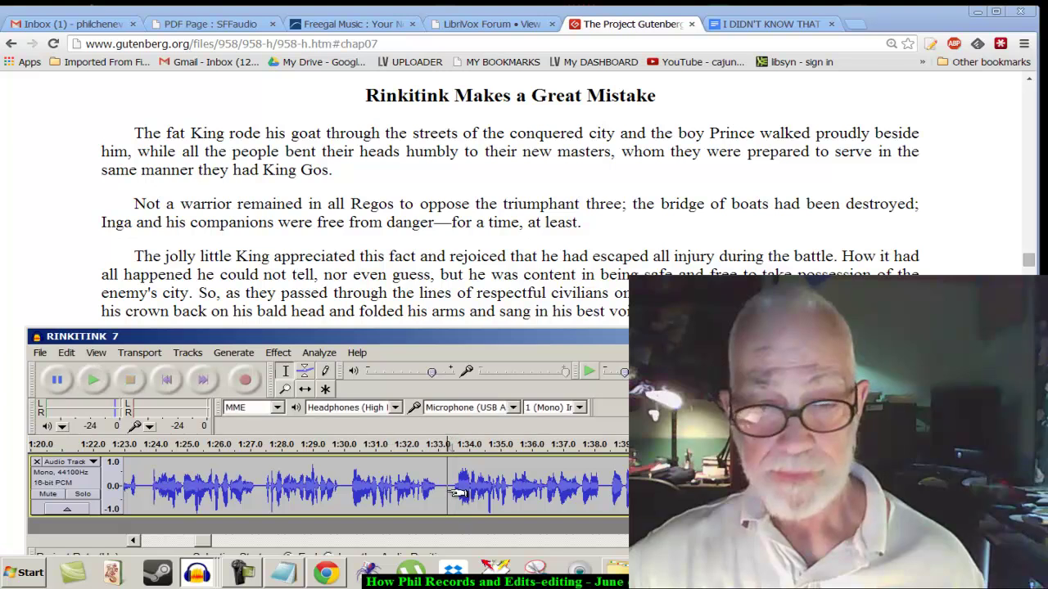
{"action": "key", "text": "ctrl+1"}
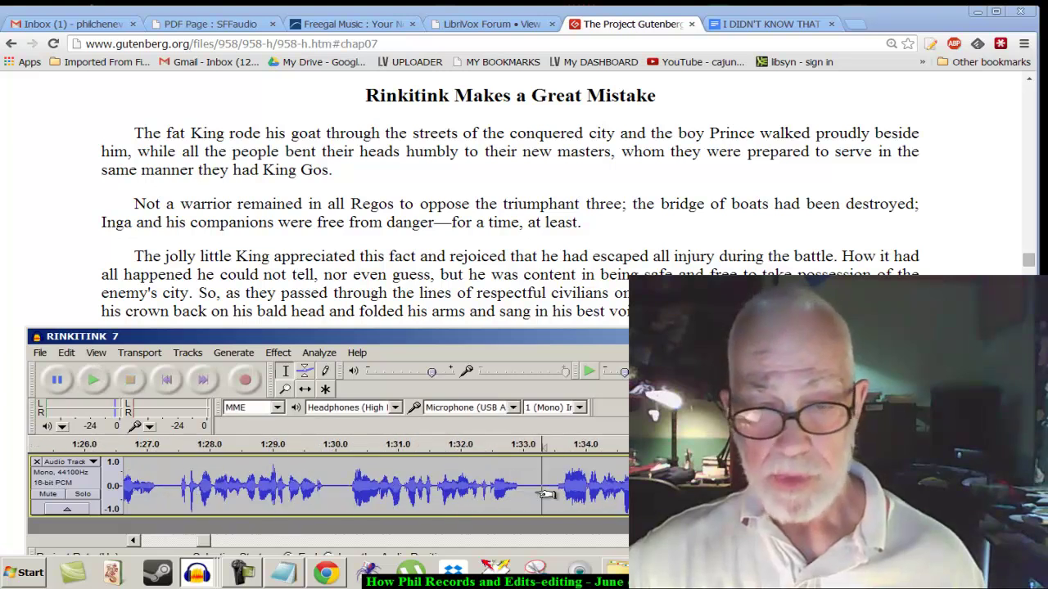
{"action": "left_click", "coordinate": [554, 489]}
{"action": "key", "text": "ctrl+3"}
{"action": "key", "text": "ctrl+3"}
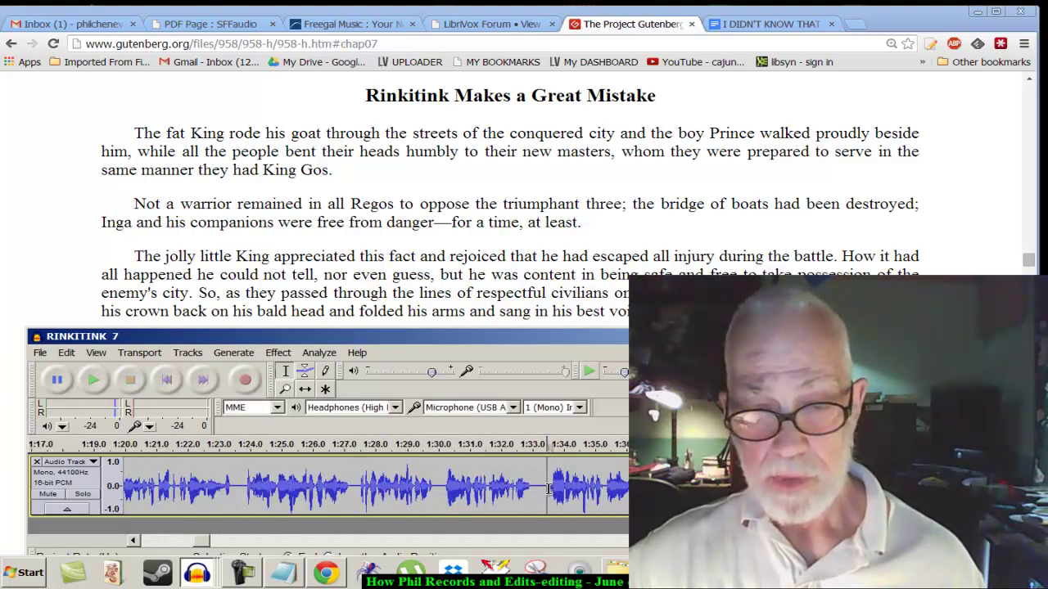
- Play the narration from about 1:33.5 to about 1:55, checking the phrases and pauses
{"action": "key", "text": "space"}
{"action": "key", "text": "ctrl+1"}
{"action": "key", "text": "ctrl+1"}
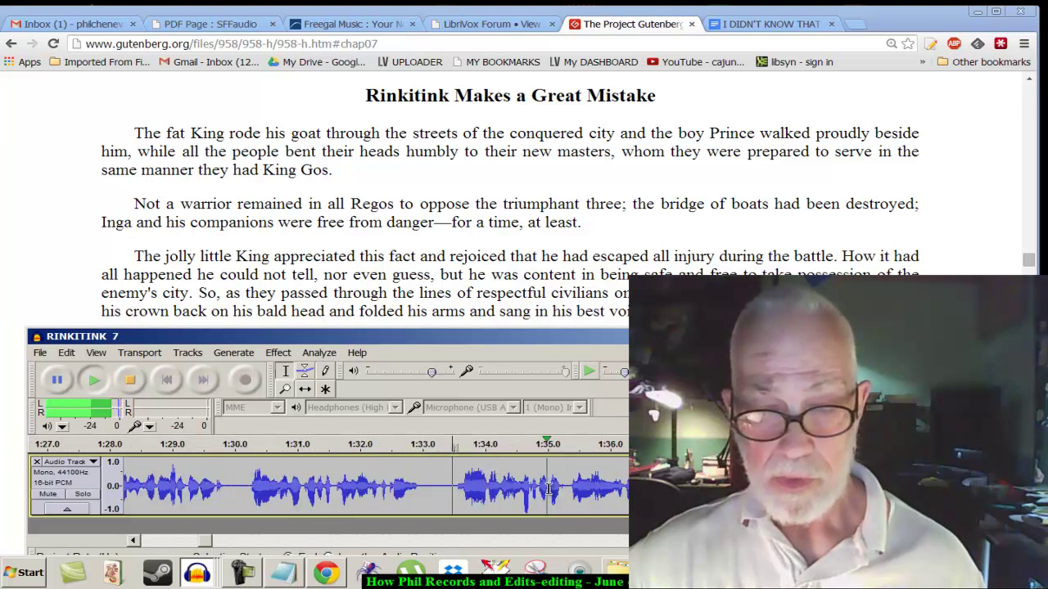
{"action": "key", "text": "ctrl+3"}
{"action": "key", "text": "ctrl+3"}
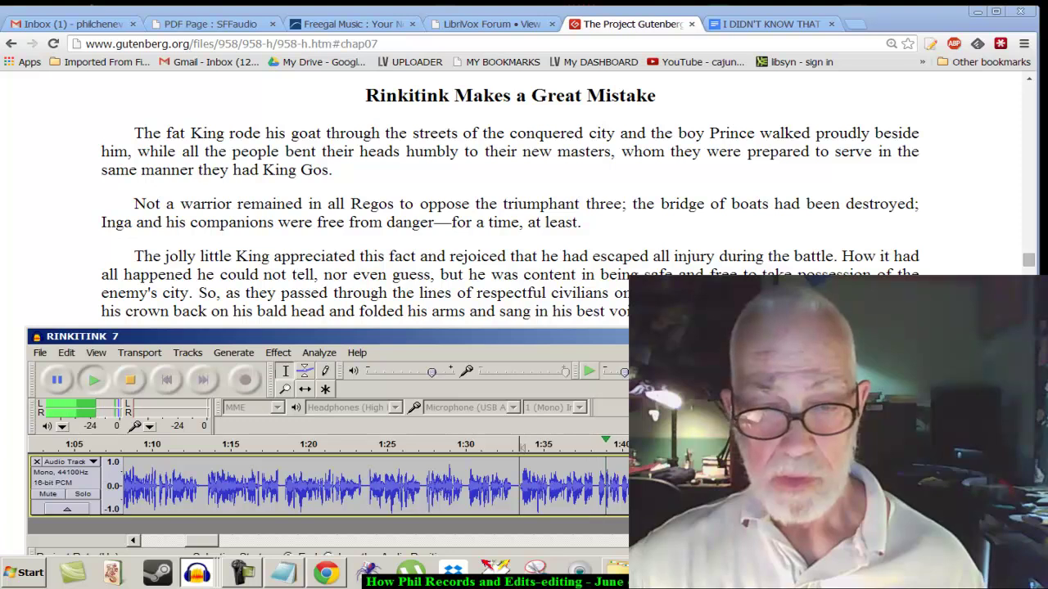
{"action": "key", "text": "ctrl+1"}
{"action": "key", "text": "ctrl+1"}
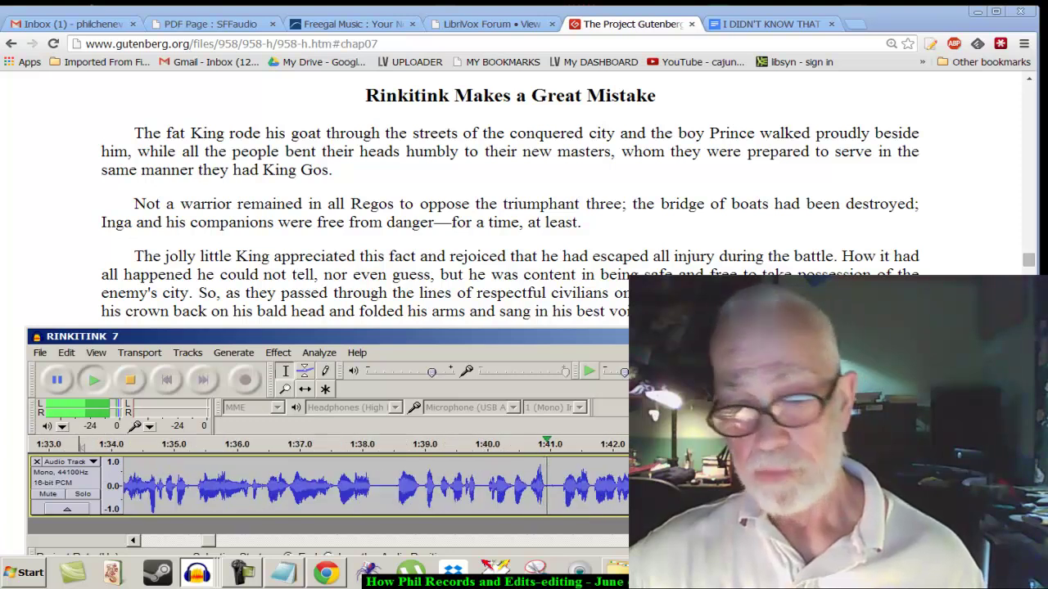
{"action": "key", "text": "ctrl+3"}
{"action": "key", "text": "ctrl+3"}
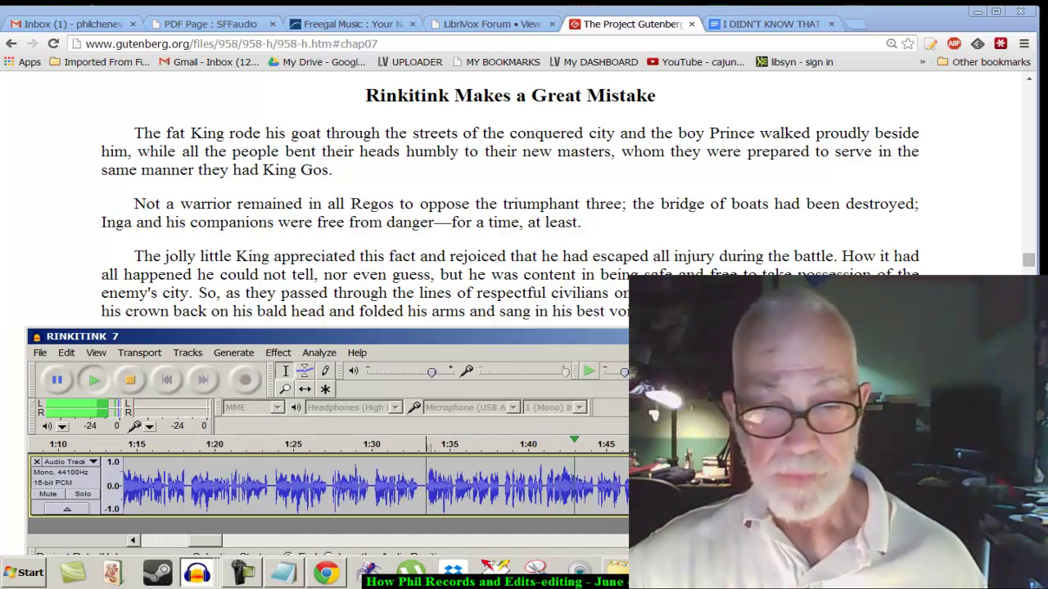
{"action": "key", "text": "ctrl+3"}
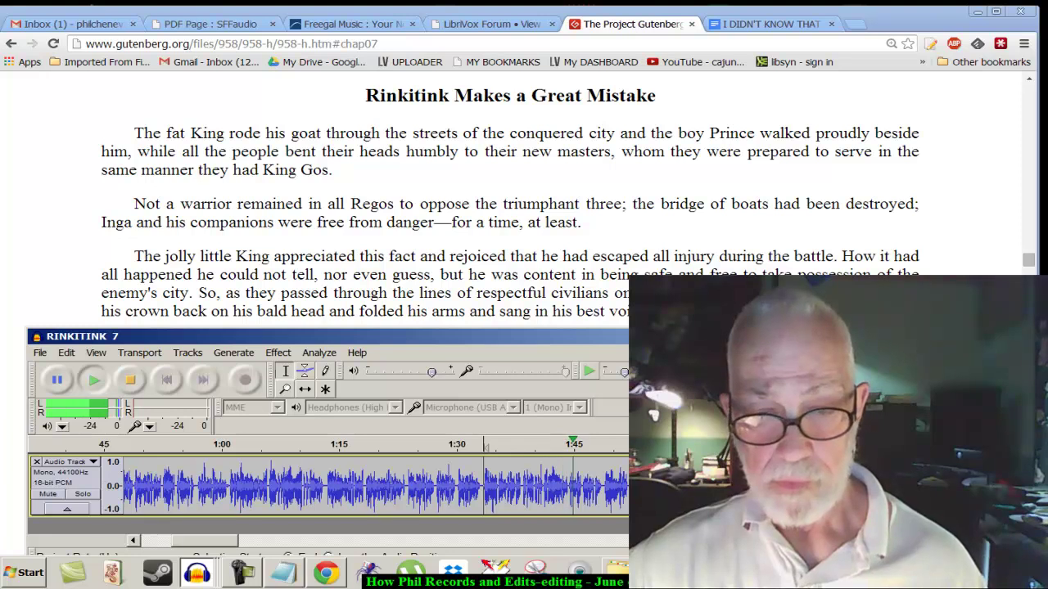
{"action": "key", "text": "ctrl+1"}
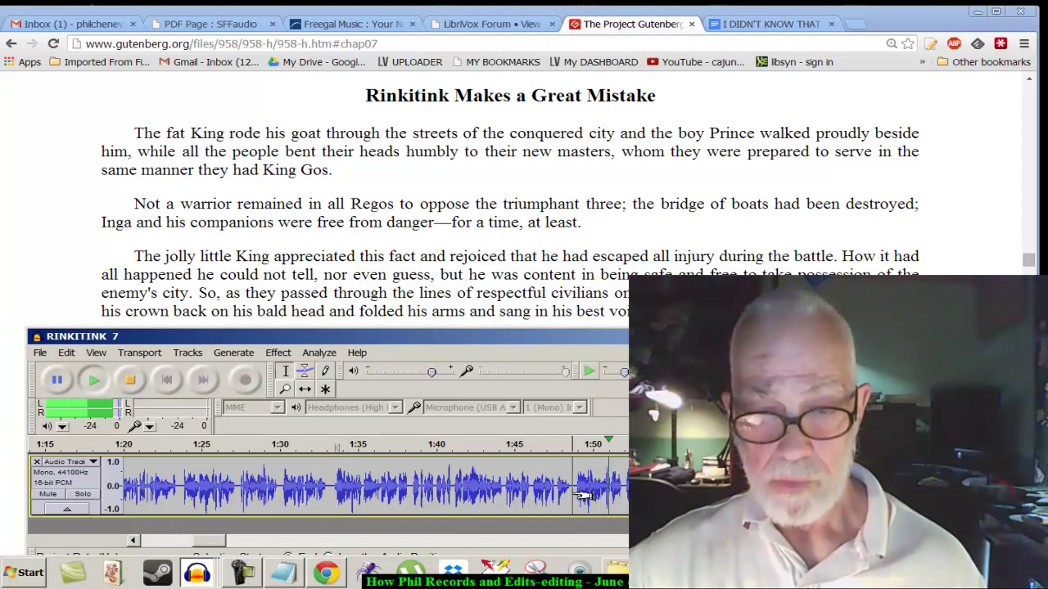
{"action": "key", "text": "ctrl+1"}
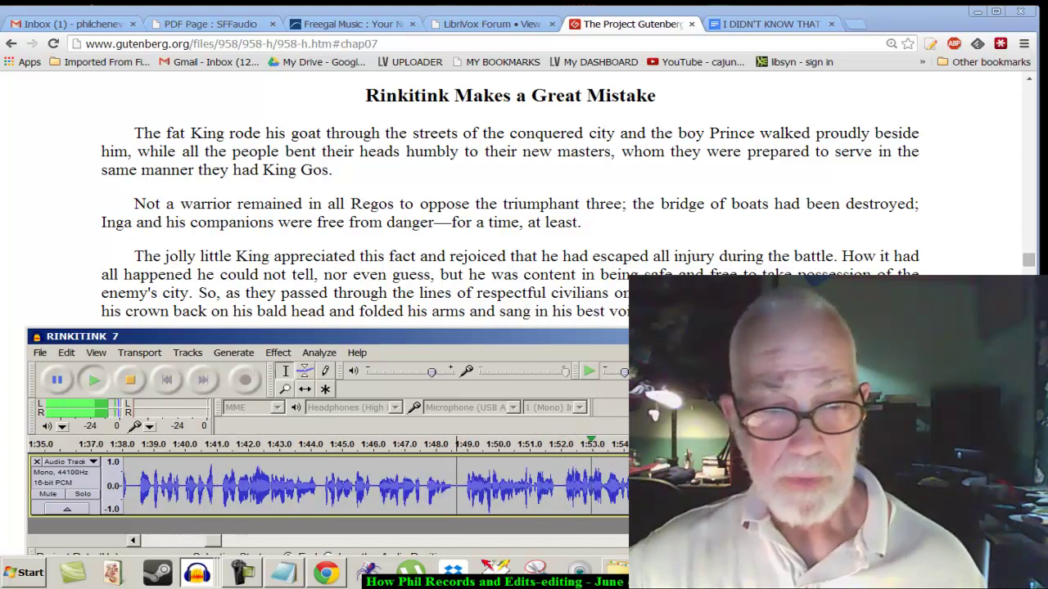
{"action": "key", "text": "ctrl+3"}
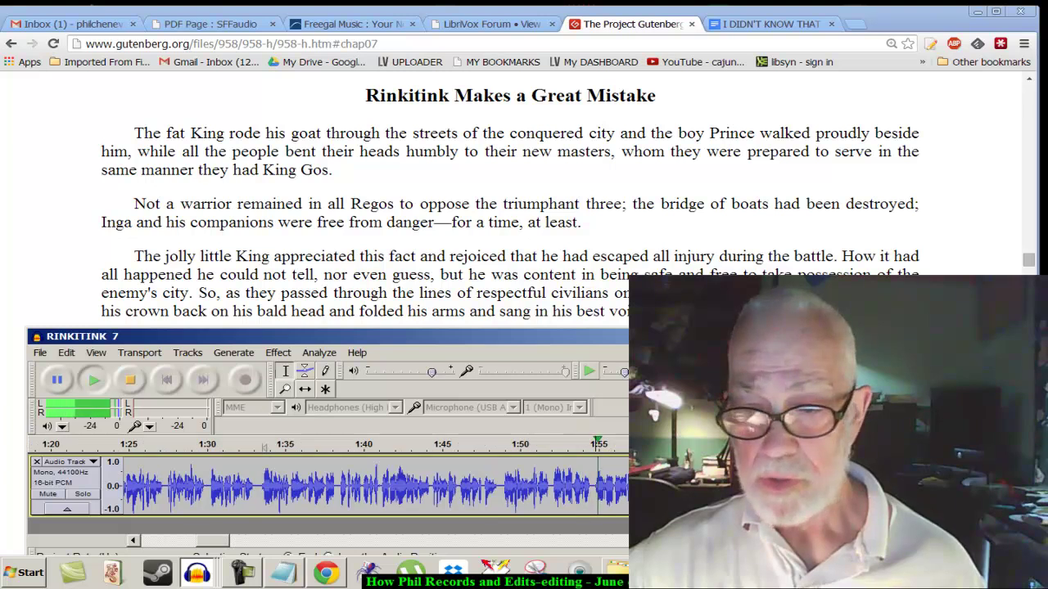
{"action": "key", "text": "ctrl+3"}
{"action": "key", "text": "space"}
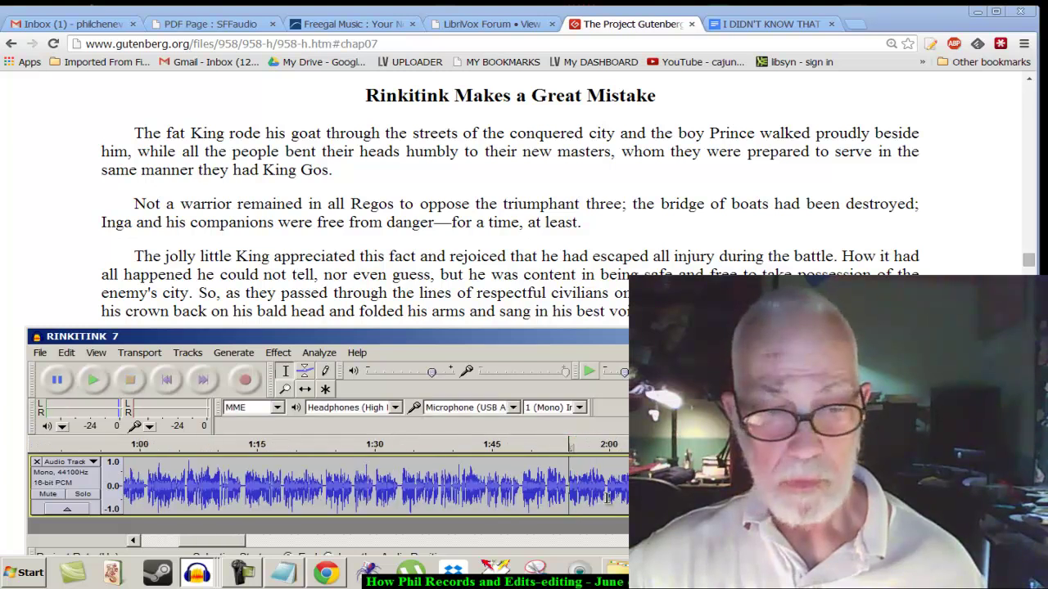
{"action": "left_click", "coordinate": [237, 574]}
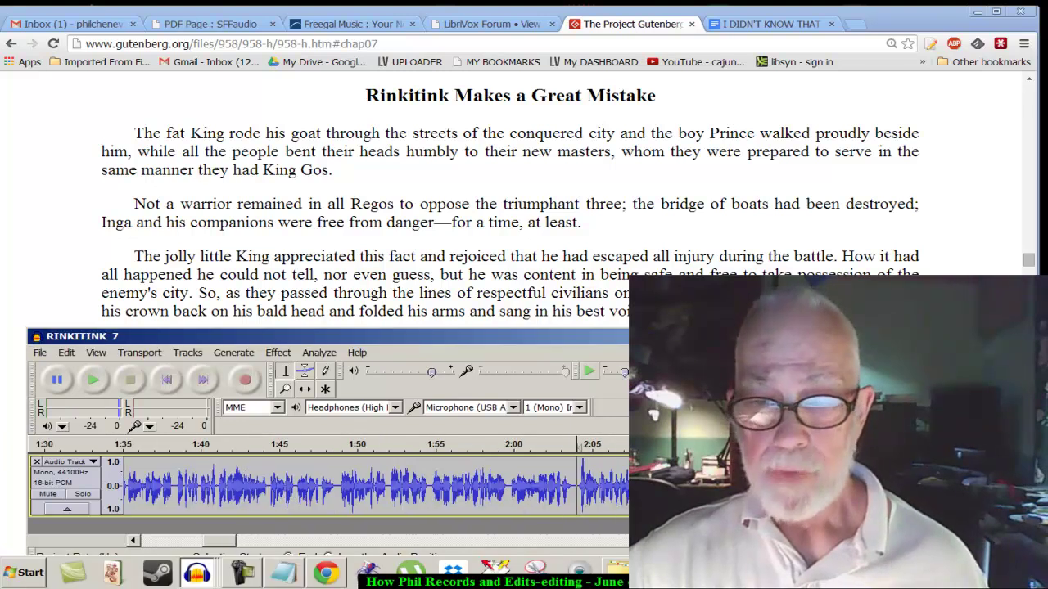
{"action": "left_click", "coordinate": [246, 581]}
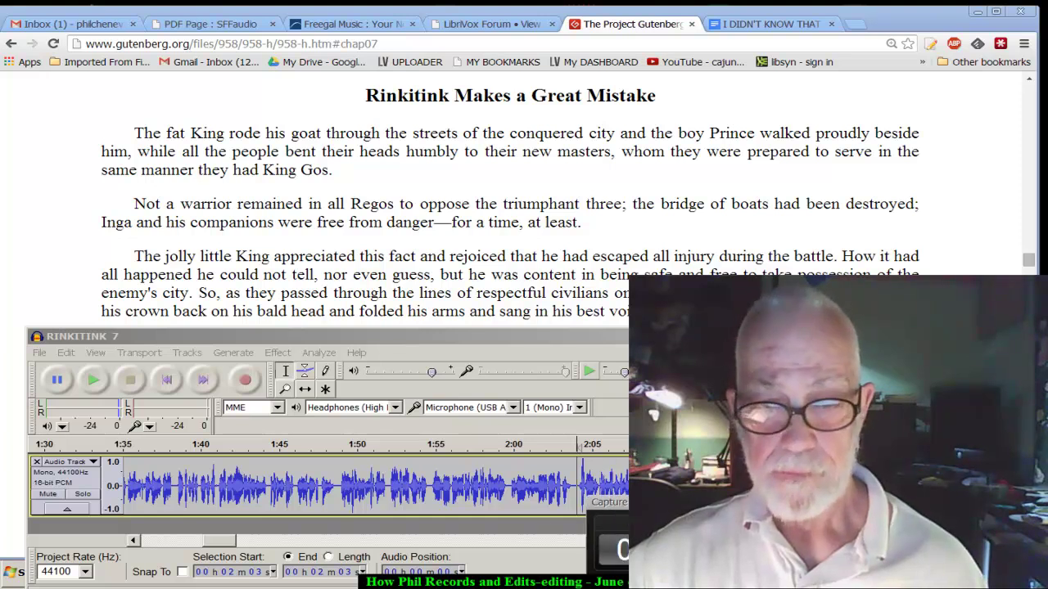
- Play the narration from the start of the phrase at about 2:04 to about 2:09
{"action": "left_click", "coordinate": [578, 490]}
{"action": "key", "text": "space"}
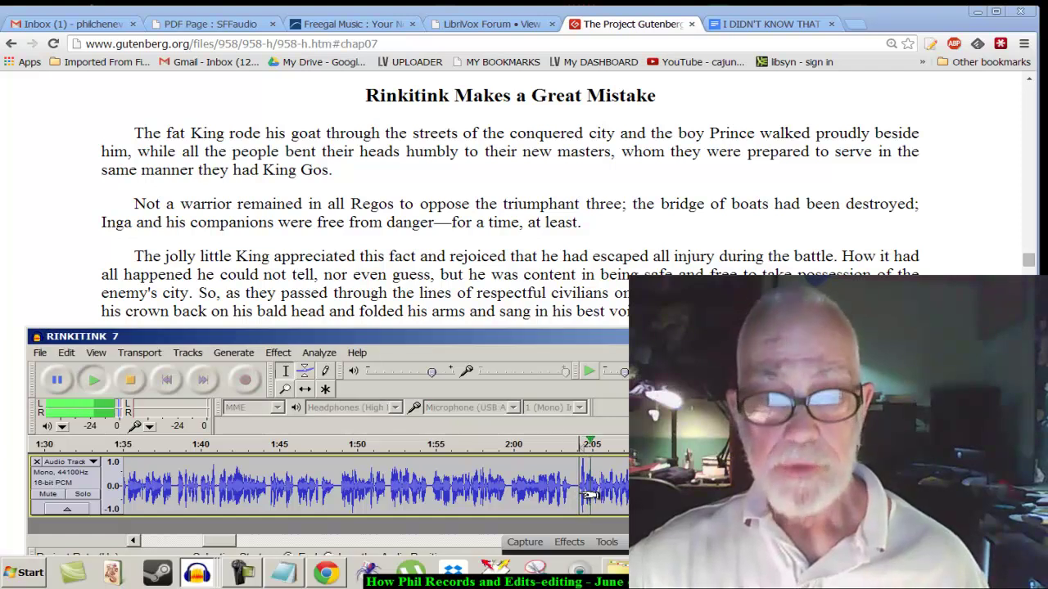
{"action": "scroll", "coordinate": [589, 494], "scroll_direction": "up", "scroll_amount": 2}
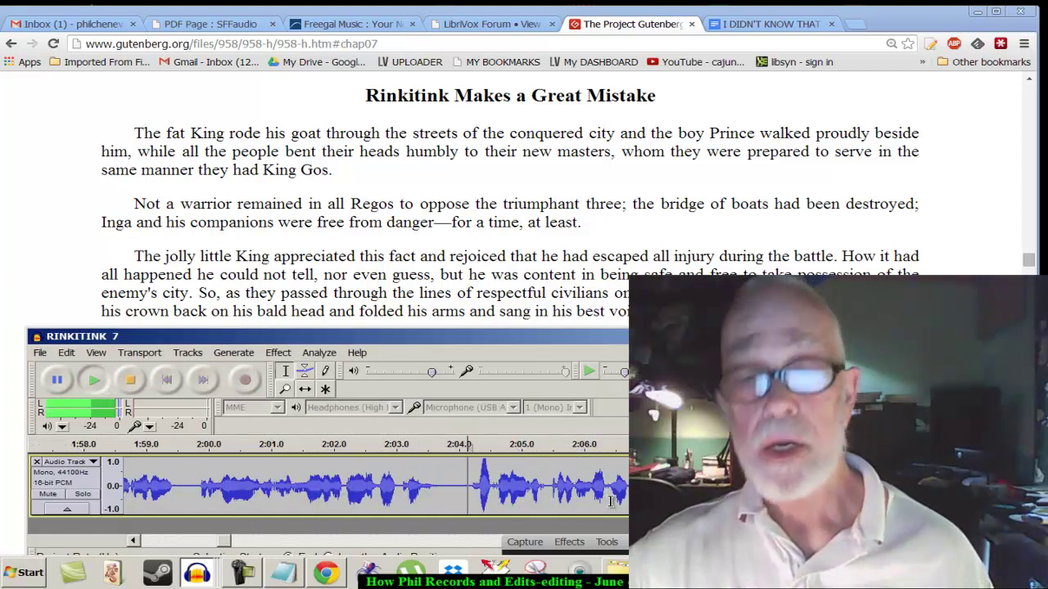
{"action": "scroll", "coordinate": [606, 495], "scroll_direction": "right", "scroll_amount": 2}
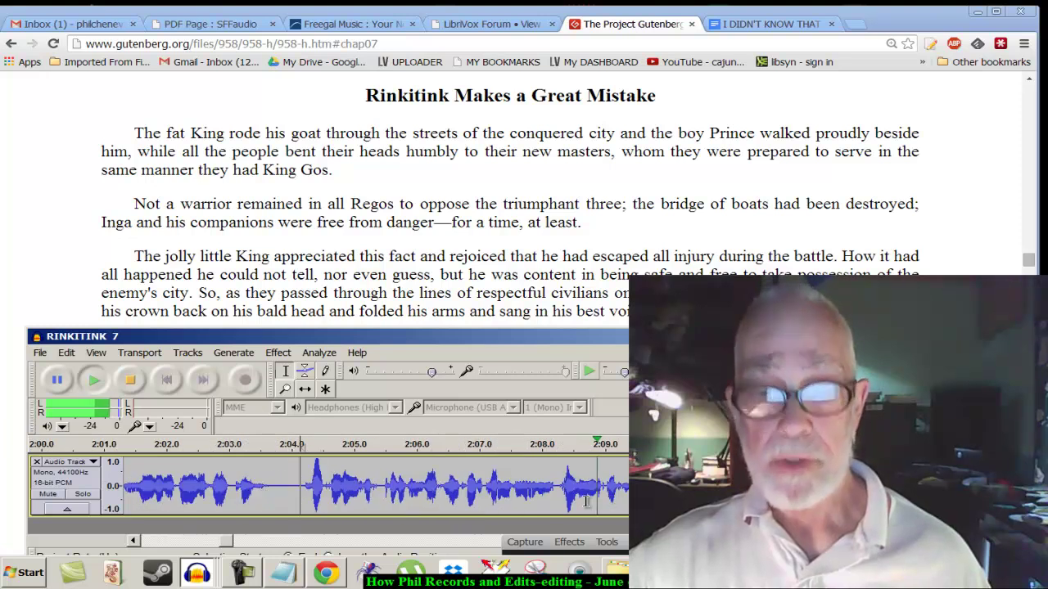
{"action": "key", "text": "space"}
- Listen closely to the drawn-out word between about 2:07 and 2:08, and place the cursor at about 2:07.7
{"action": "left_click", "coordinate": [514, 498]}
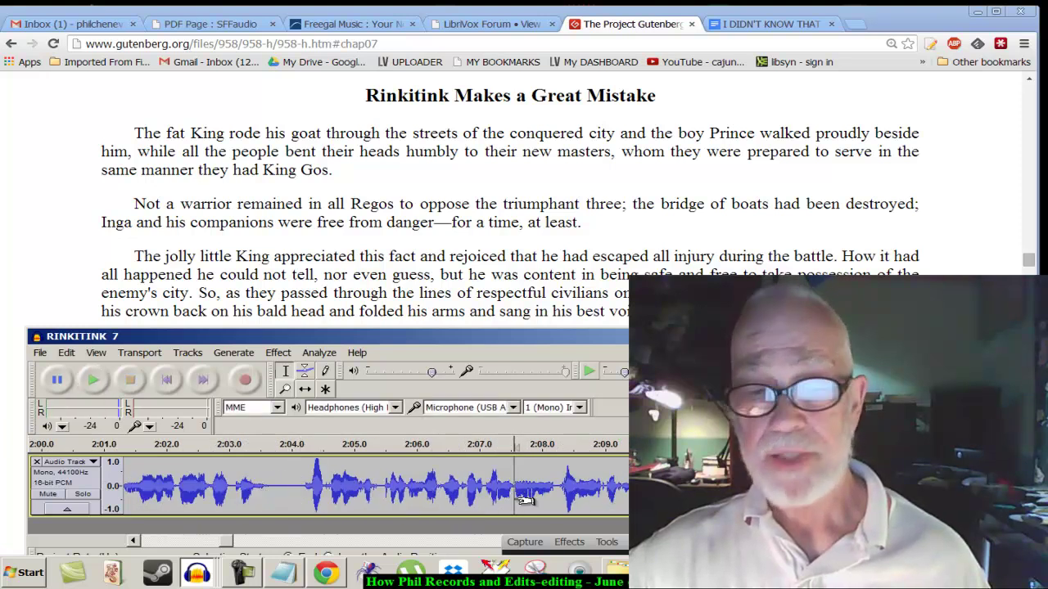
{"action": "scroll", "coordinate": [524, 501], "scroll_direction": "left", "scroll_amount": 2}
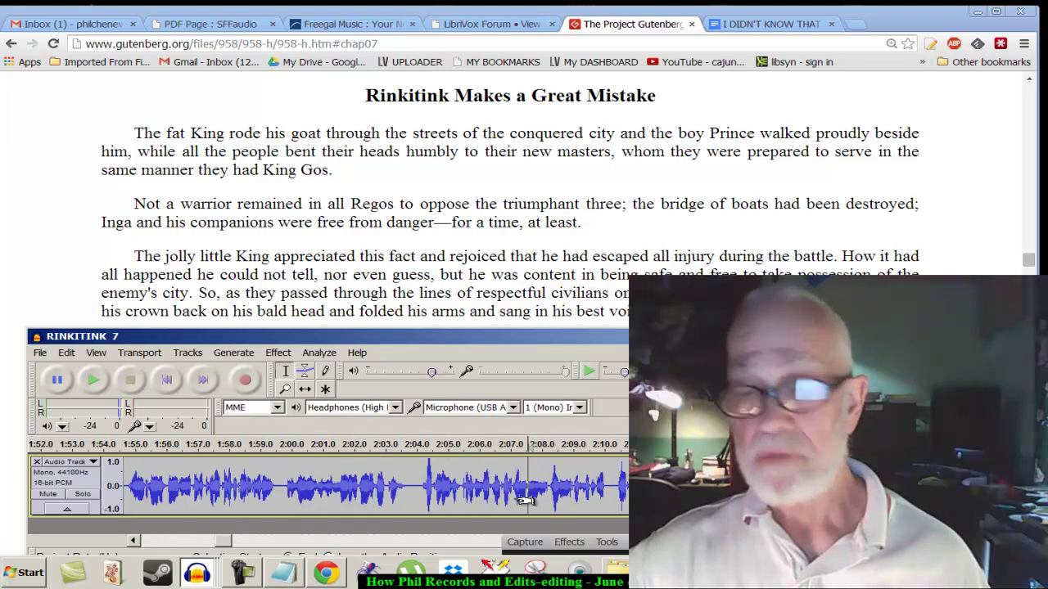
{"action": "key", "text": "ctrl+1"}
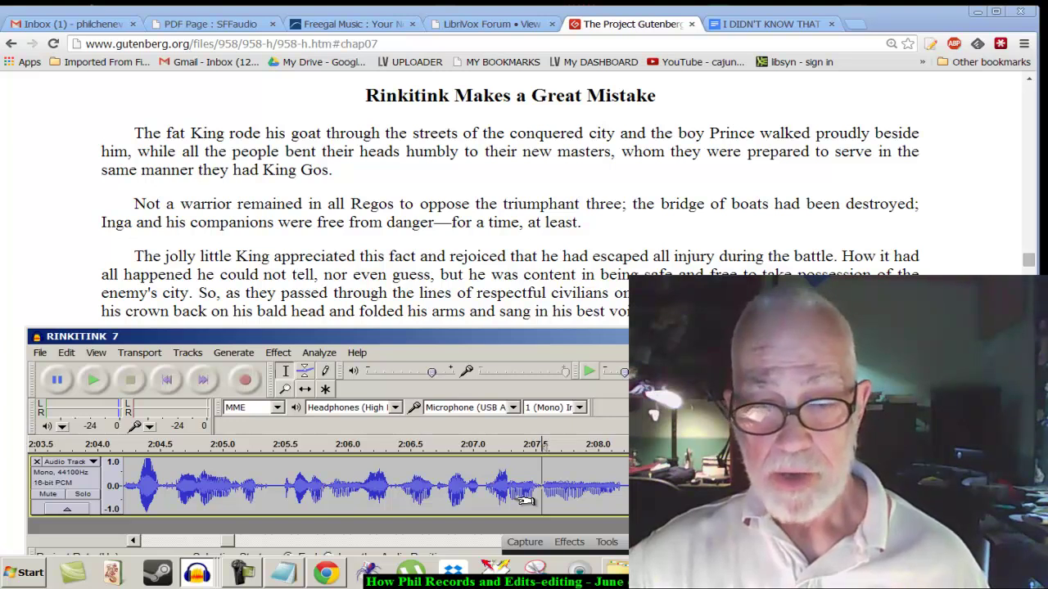
{"action": "left_click", "coordinate": [491, 494]}
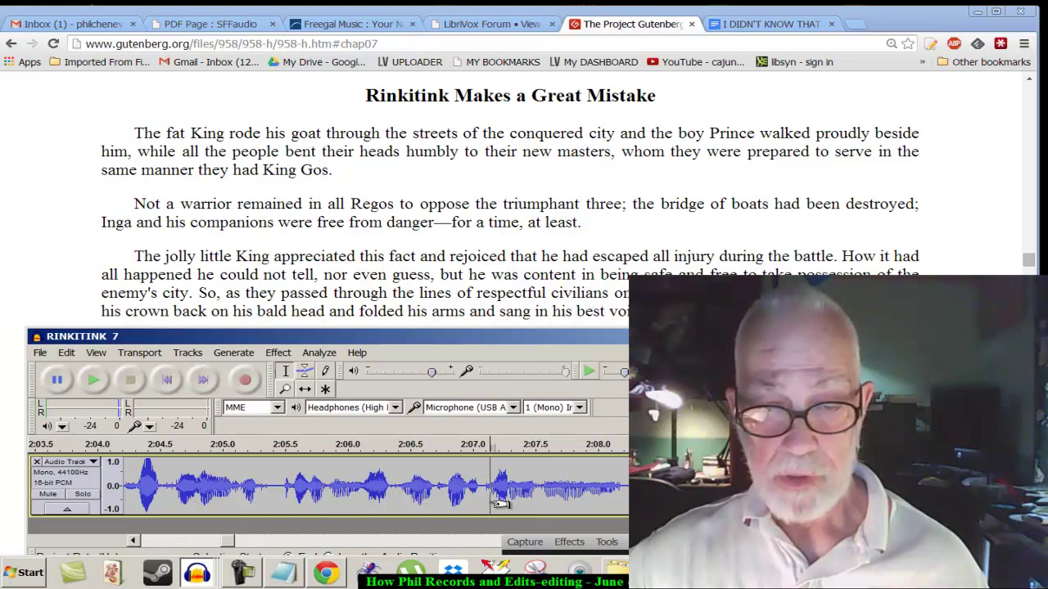
{"action": "key", "text": "space"}
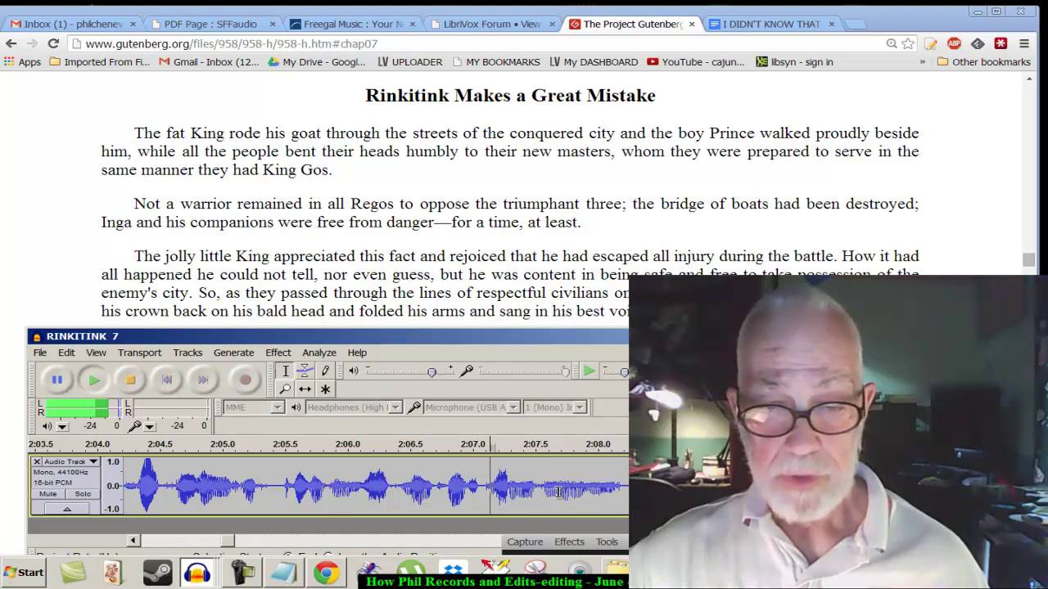
{"action": "key", "text": "space"}
{"action": "scroll", "coordinate": [569, 496], "scroll_direction": "up", "scroll_amount": 2}
{"action": "scroll", "coordinate": [573, 497], "scroll_direction": "down", "scroll_amount": 1}
{"action": "key", "text": "space"}
{"action": "scroll", "coordinate": [553, 498], "scroll_direction": "down", "scroll_amount": 1}
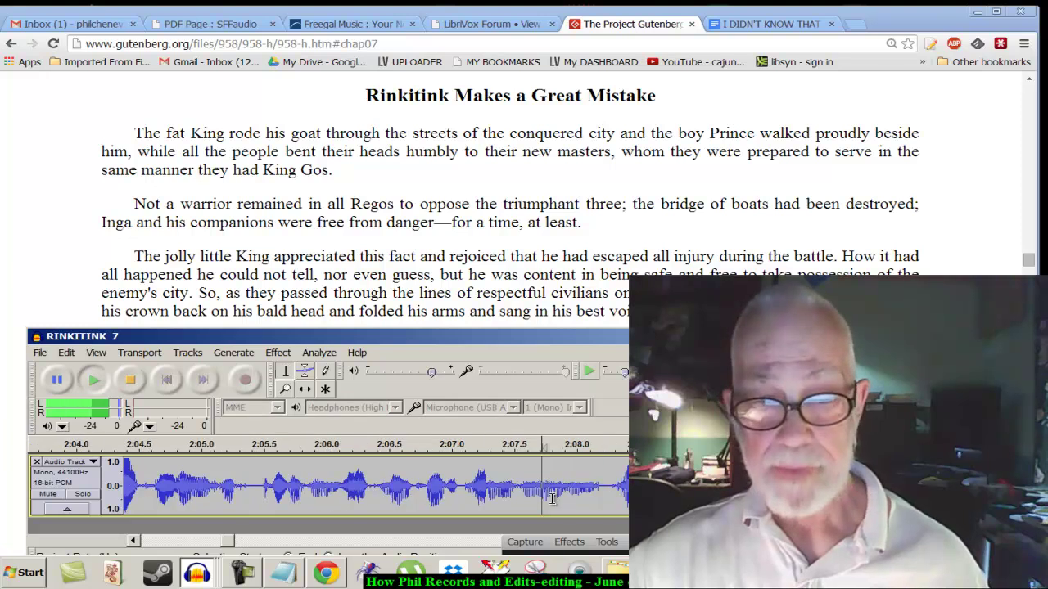
{"action": "key", "text": "space"}
- Select the drawn-out end of the word from about 2:07.7 to 2:08.2 and preview the passage around it
{"action": "left_click_drag", "start_coordinate": [546, 503], "coordinate": [611, 508]}
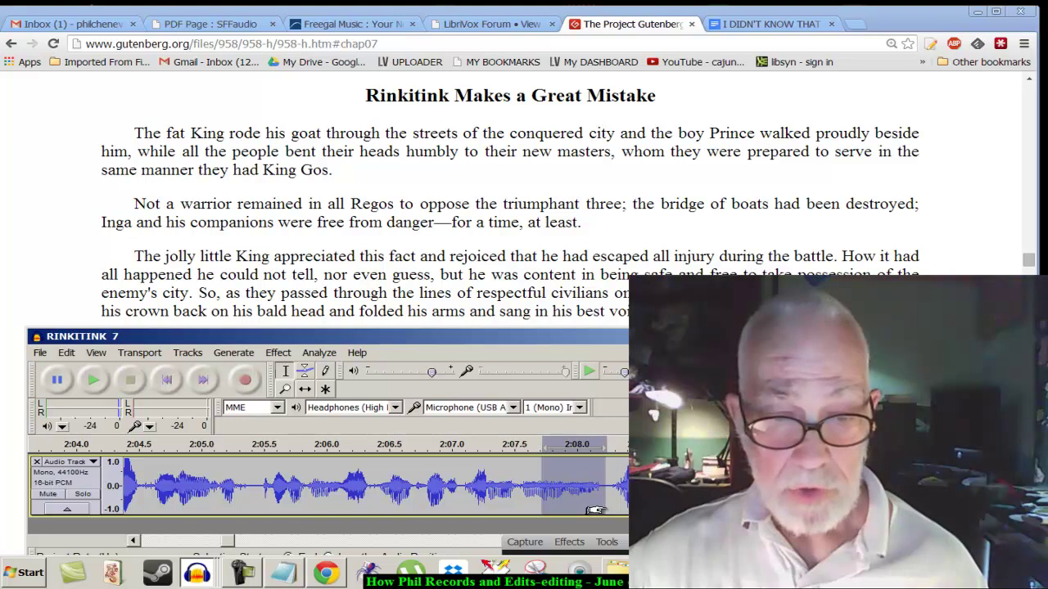
{"action": "key", "text": "space"}
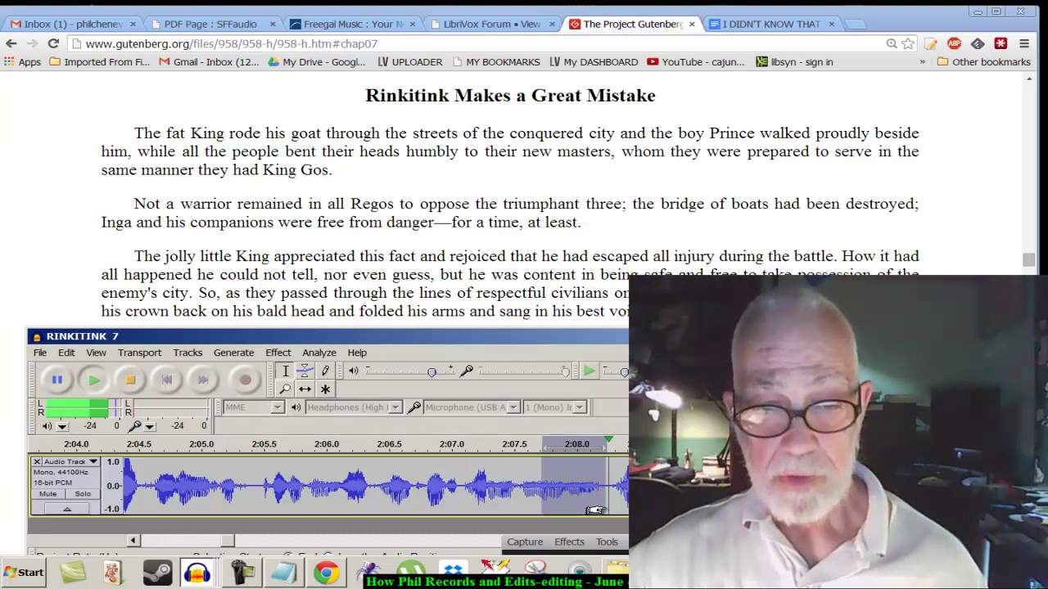
{"action": "key", "text": "ctrl+1"}
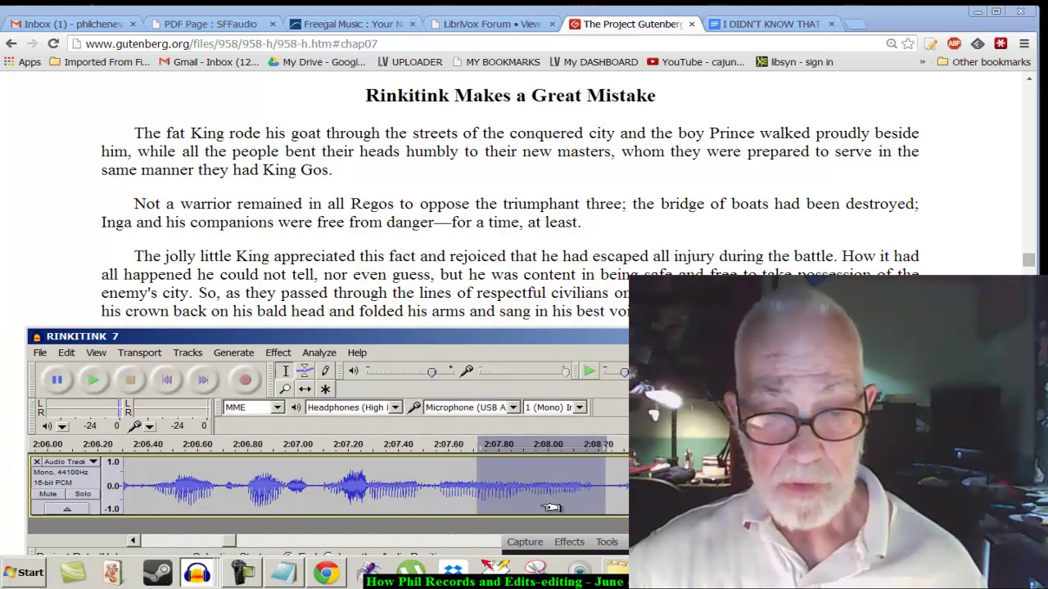
- Move the selection's start slightly later, to about 2:07.75, and preview the transition into the next word
{"action": "left_click_drag", "start_coordinate": [487, 509], "coordinate": [492, 514]}
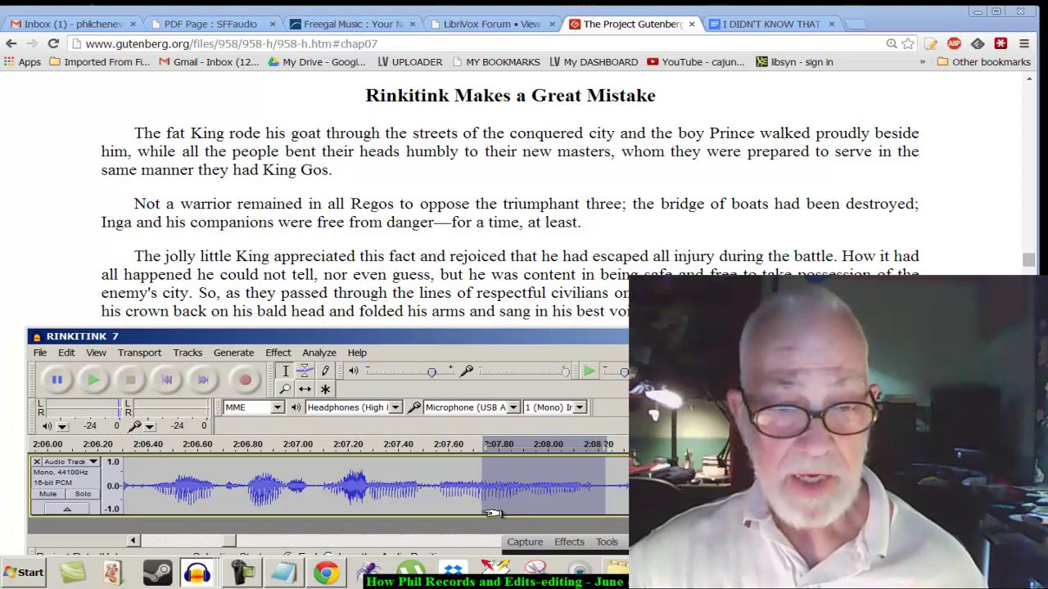
{"action": "key", "text": "space"}
{"action": "key", "text": "ctrl+3"}
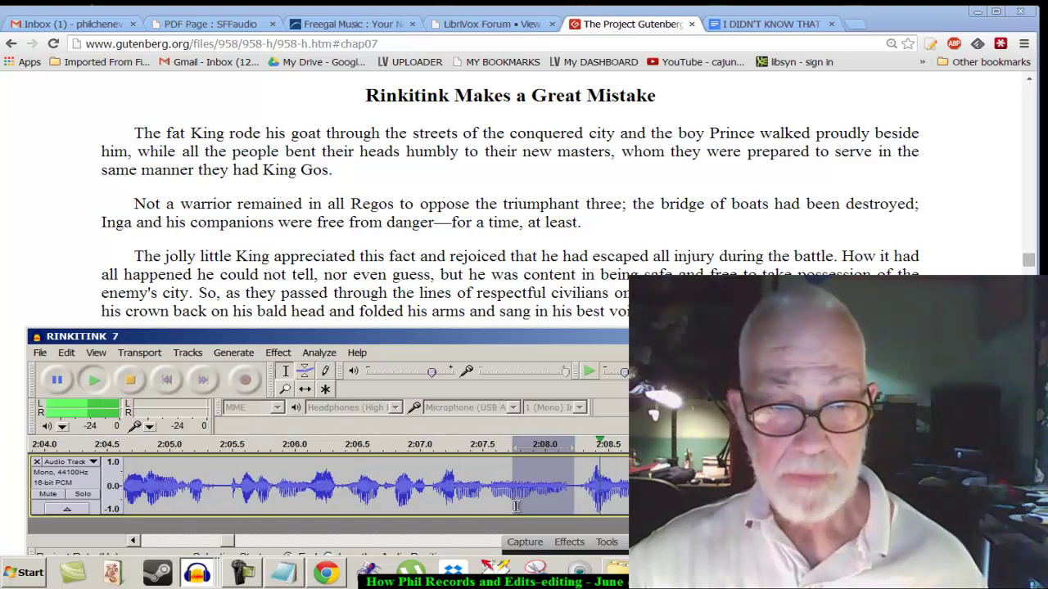
{"action": "scroll", "coordinate": [524, 511], "scroll_direction": "right", "scroll_amount": 2}
{"action": "key", "text": "space"}
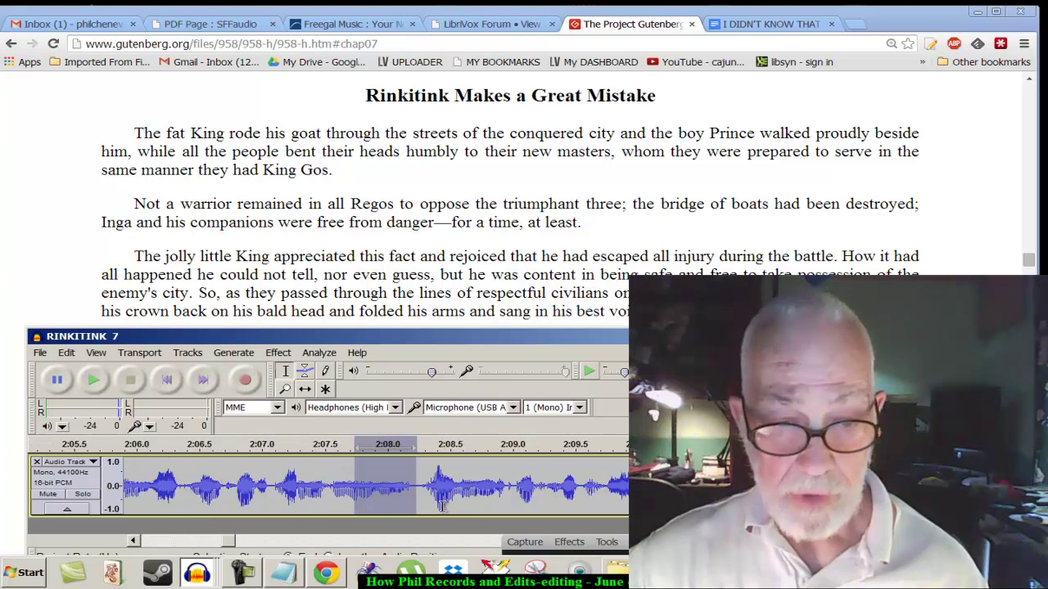
{"action": "key", "text": "space"}
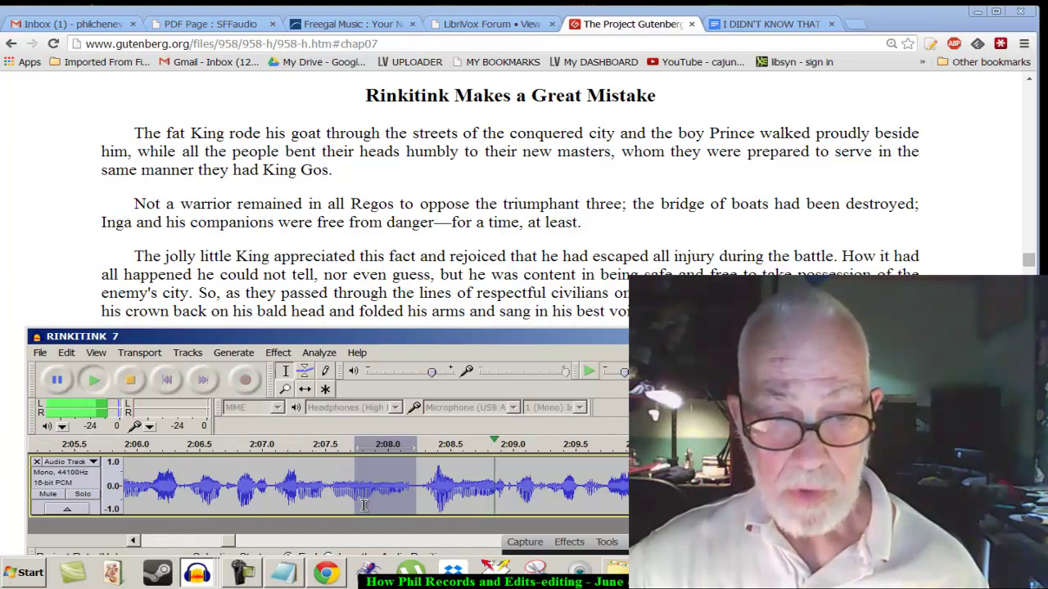
{"action": "key", "text": "space"}
- Extend the selection's start back to about 2:07.7 and play the passage again
{"action": "key", "text": "ctrl+1"}
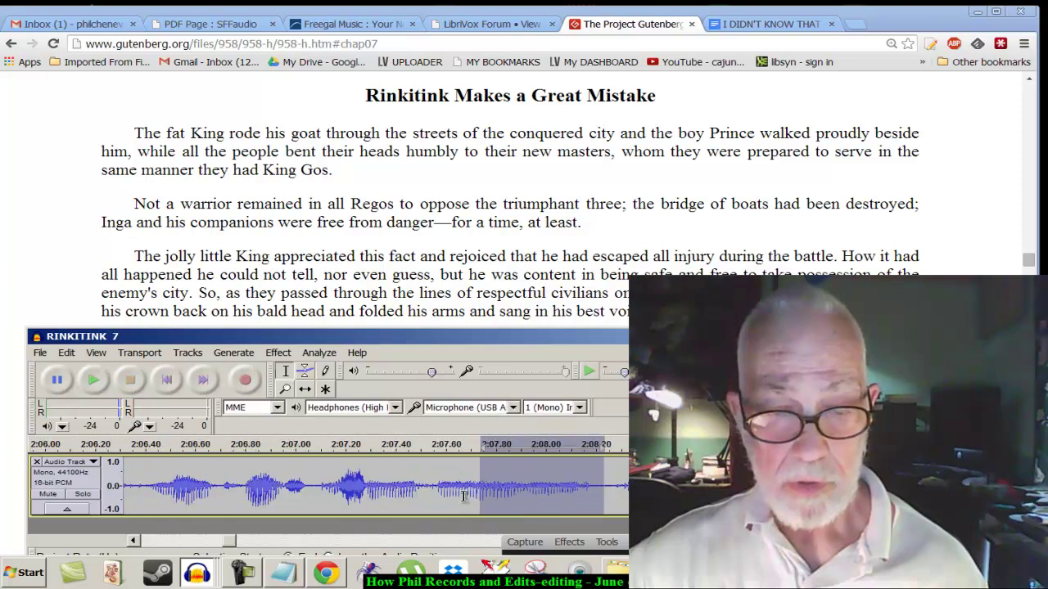
{"action": "left_click_drag", "start_coordinate": [489, 506], "coordinate": [481, 502]}
{"action": "key", "text": "space"}
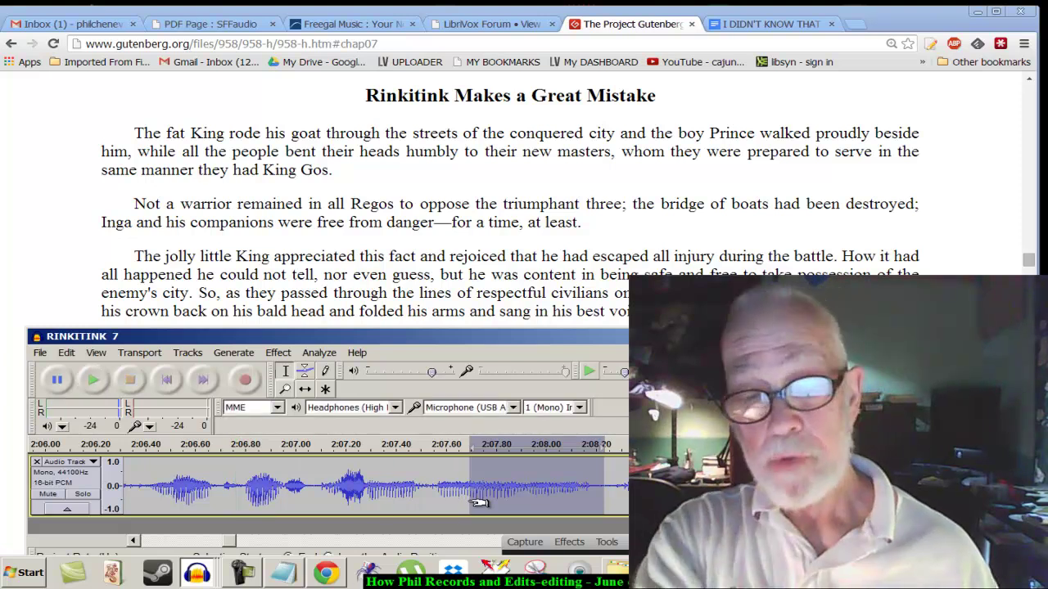
- Delete the drawn-out end of the word from about 2:07.7 to 2:08.2 and play the passage around the cut
{"action": "key", "text": "ctrl+3"}
{"action": "key", "text": "space"}
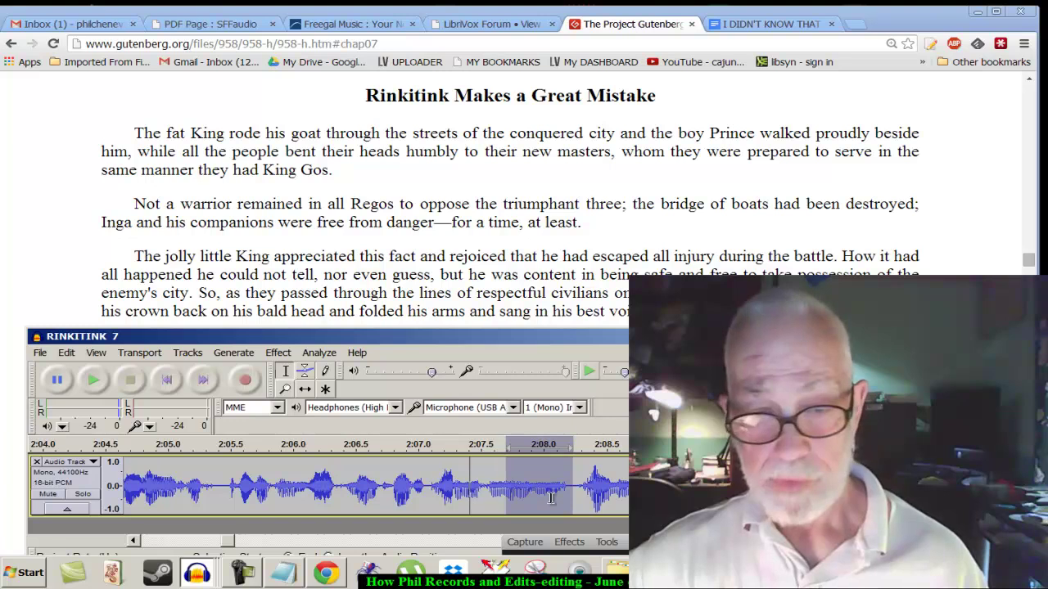
{"action": "key", "text": "ctrl+3"}
{"action": "key", "text": "ctrl+3"}
{"action": "key", "text": "space"}
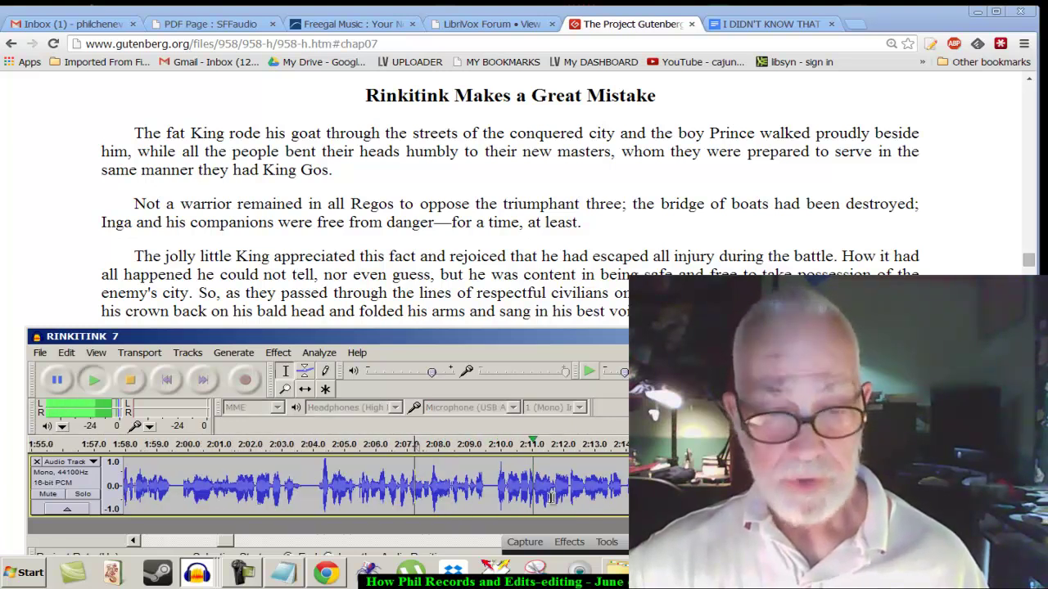
- Place the cursor in the short gap between words at about 2:12.2 and listen to the narration from there
{"action": "key", "text": "ctrl+1"}
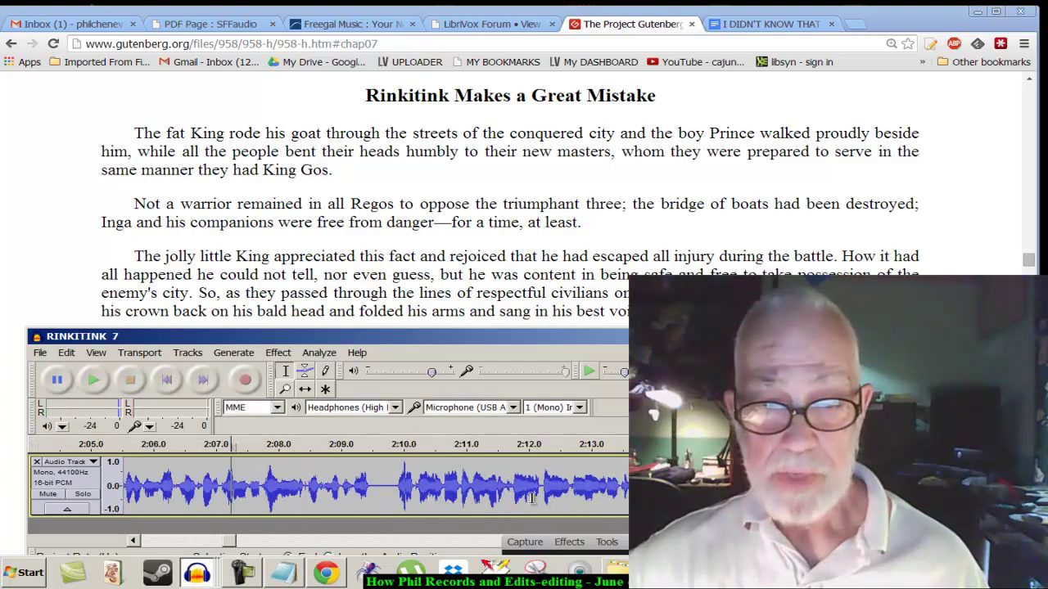
{"action": "left_click", "coordinate": [540, 497]}
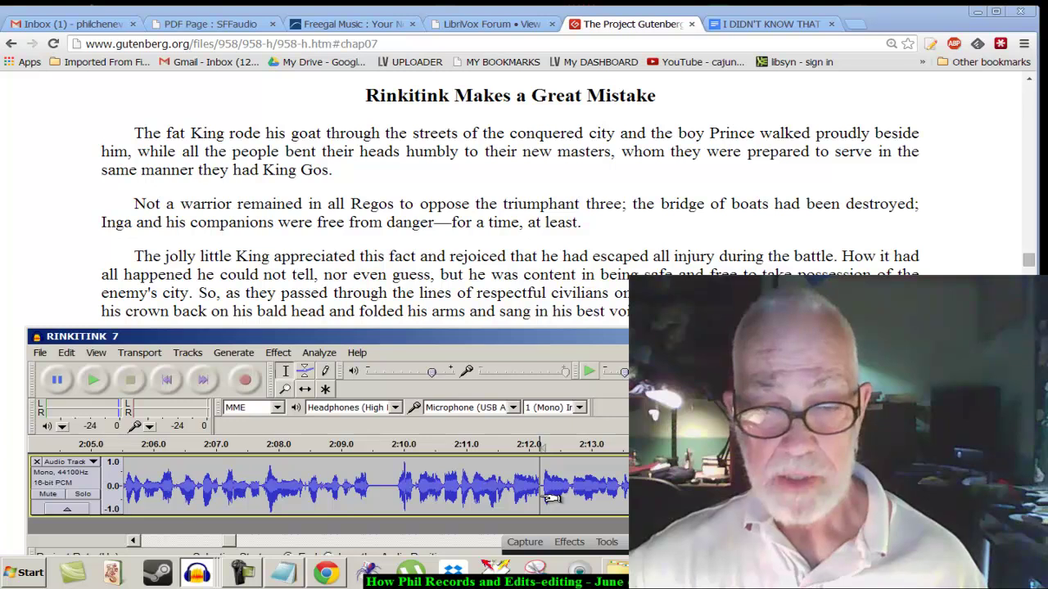
{"action": "key", "text": "ctrl+1"}
{"action": "key", "text": "ctrl+1"}
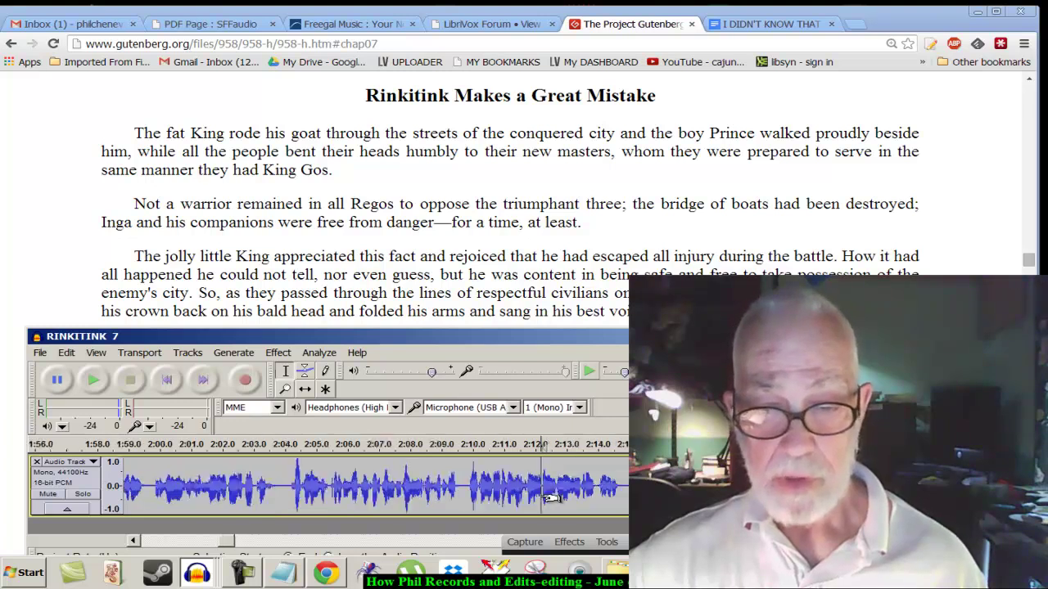
{"action": "key", "text": "space"}
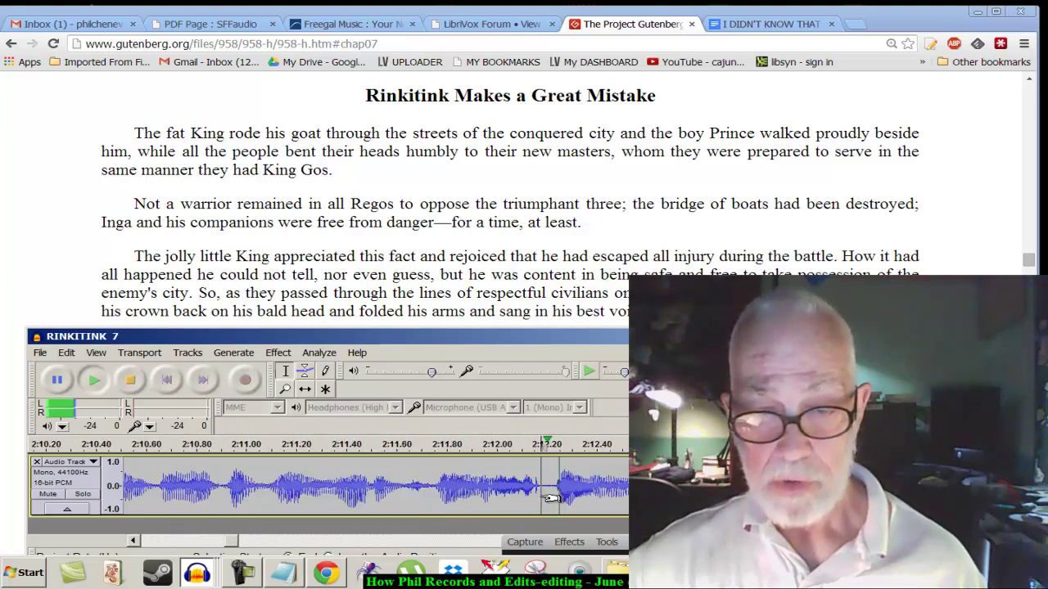
{"action": "key", "text": "ctrl+3"}
{"action": "key", "text": "ctrl+3"}
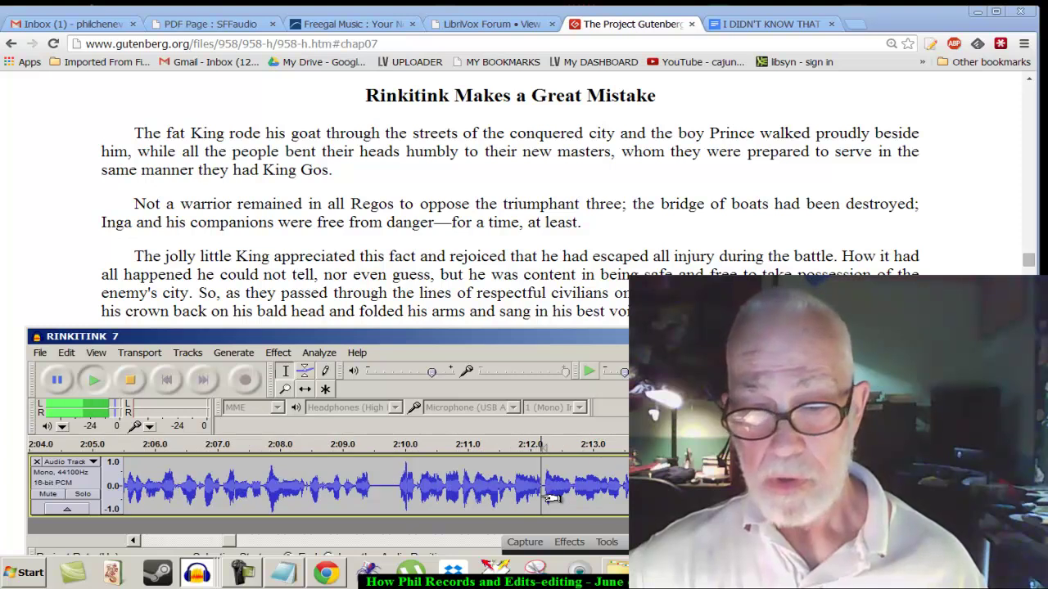
{"action": "key", "text": "ctrl+1"}
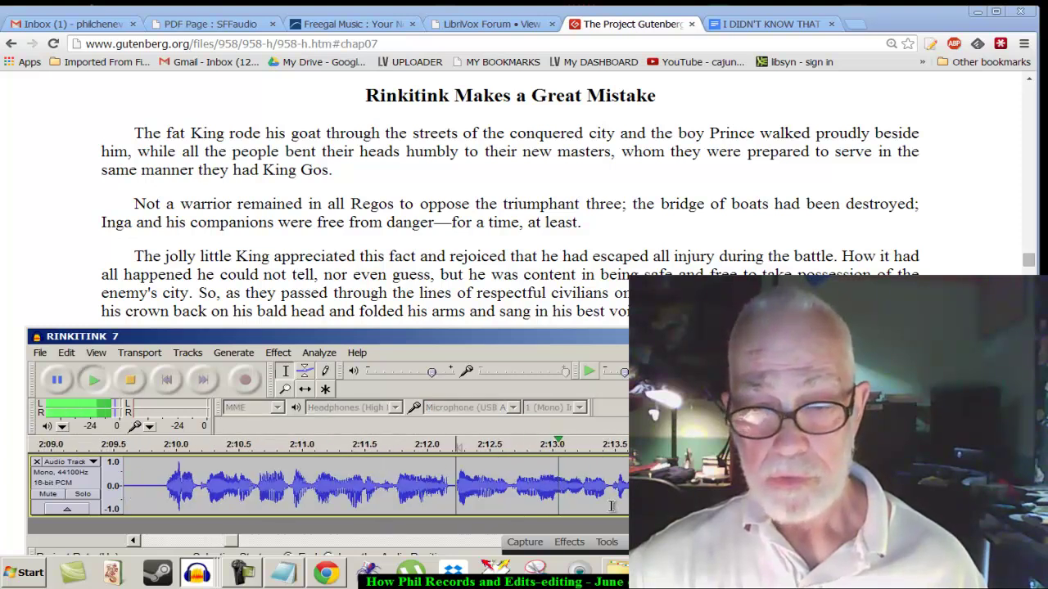
- Select the short stretch starting at about 2:13.5 and play it
{"action": "left_click_drag", "start_coordinate": [611, 496], "coordinate": [646, 496]}
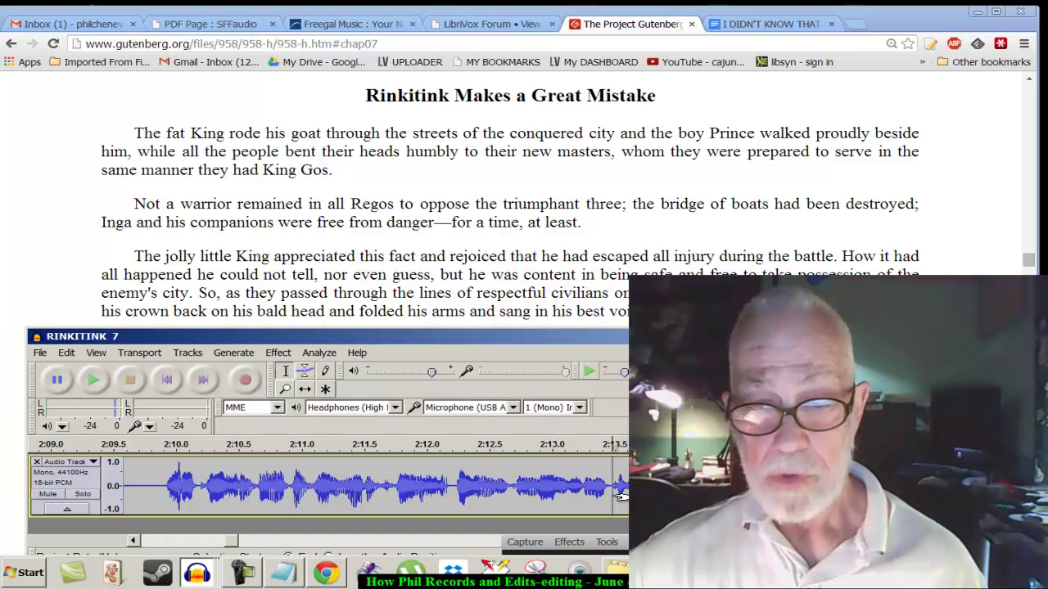
{"action": "key", "text": "space"}
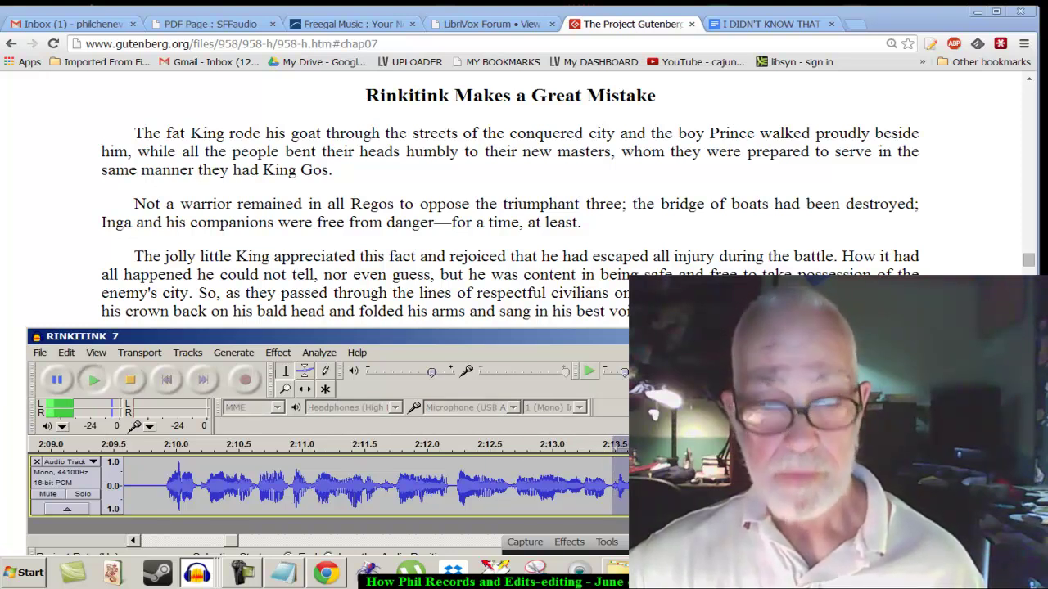
{"action": "key", "text": "space"}
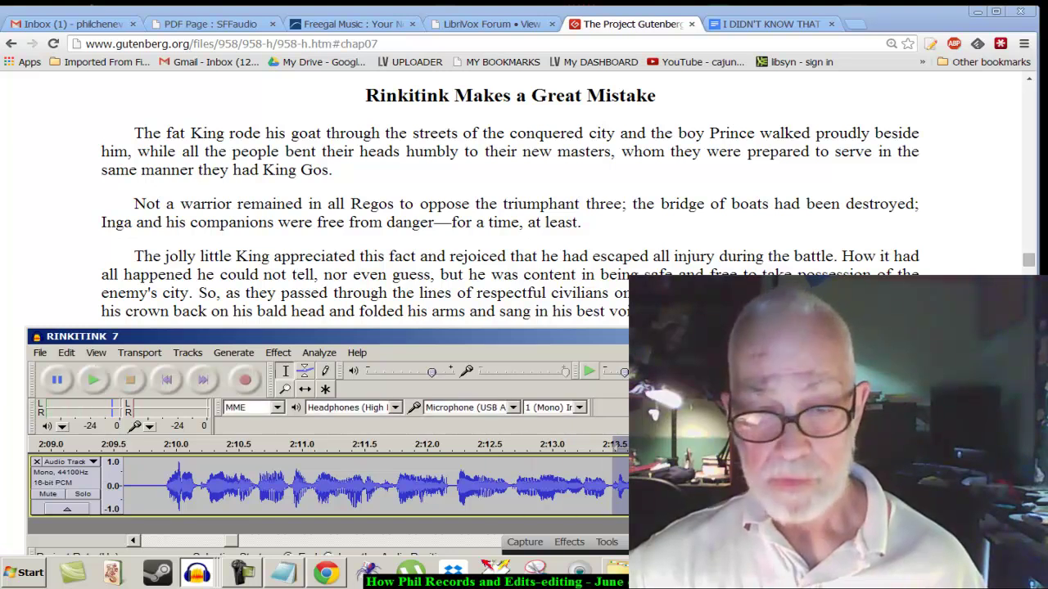
- Play the narration from the pause at about 2:14.5 and examine the waveform of the following phrases
{"action": "key", "text": "ctrl+3"}
{"action": "left_click", "coordinate": [486, 491]}
{"action": "key", "text": "space"}
{"action": "key", "text": "ctrl+3"}
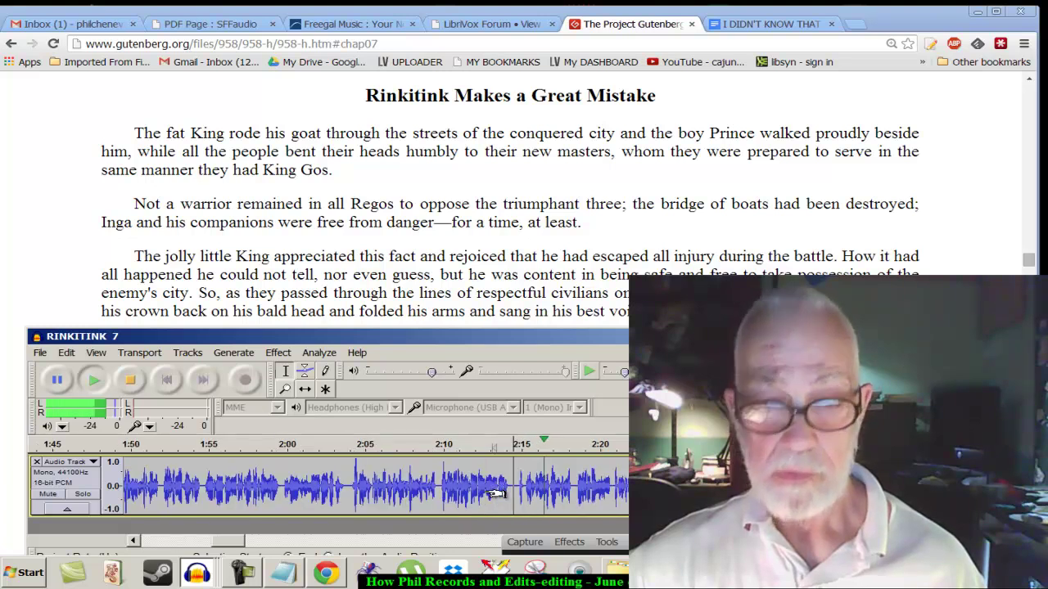
{"action": "key", "text": "ctrl+1"}
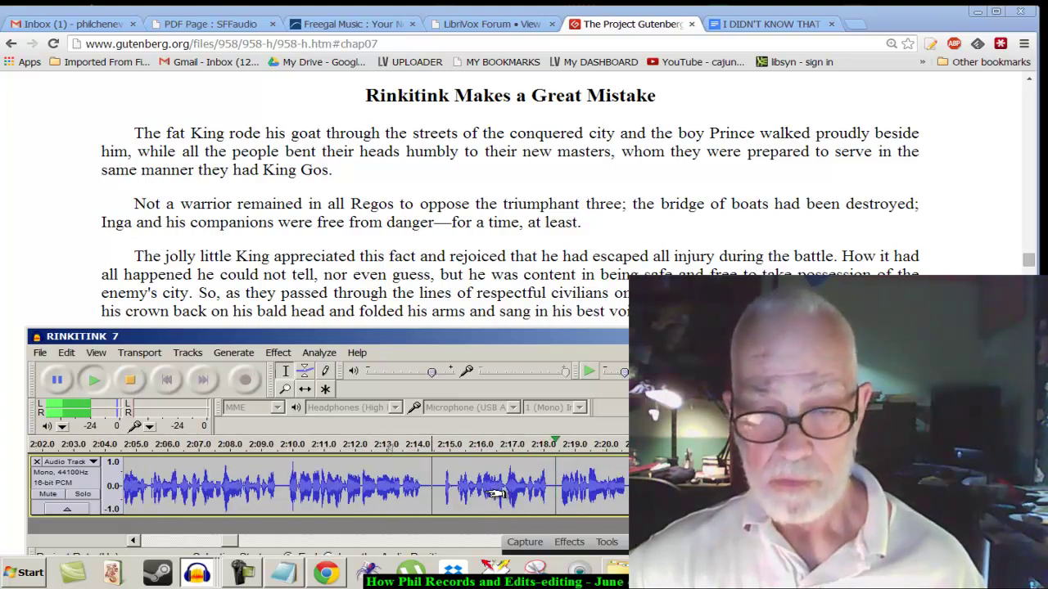
{"action": "key", "text": "ctrl+3"}
{"action": "key", "text": "ctrl+3"}
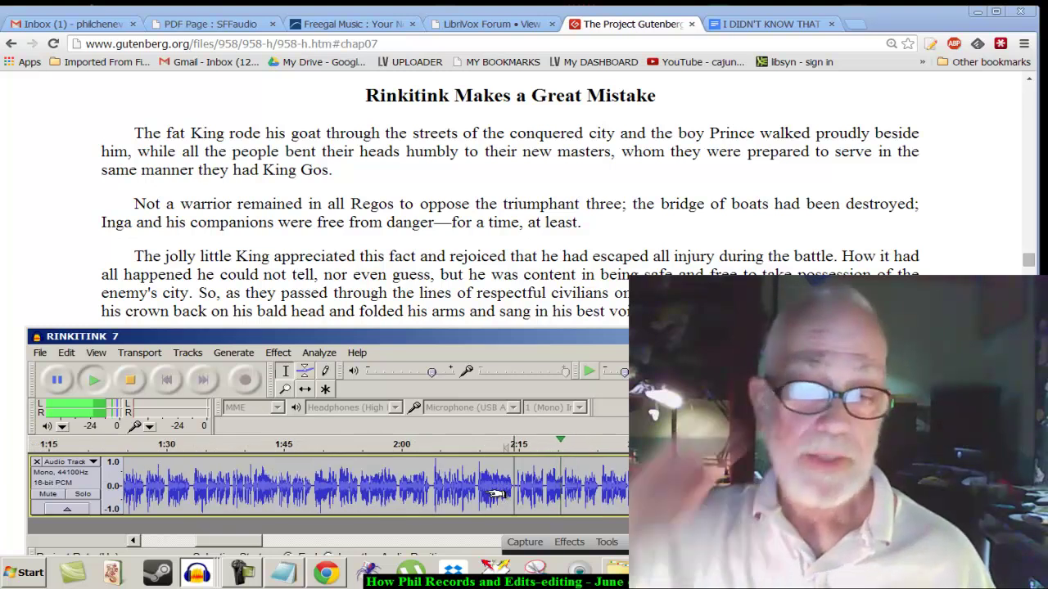
{"action": "key", "text": "ctrl+1"}
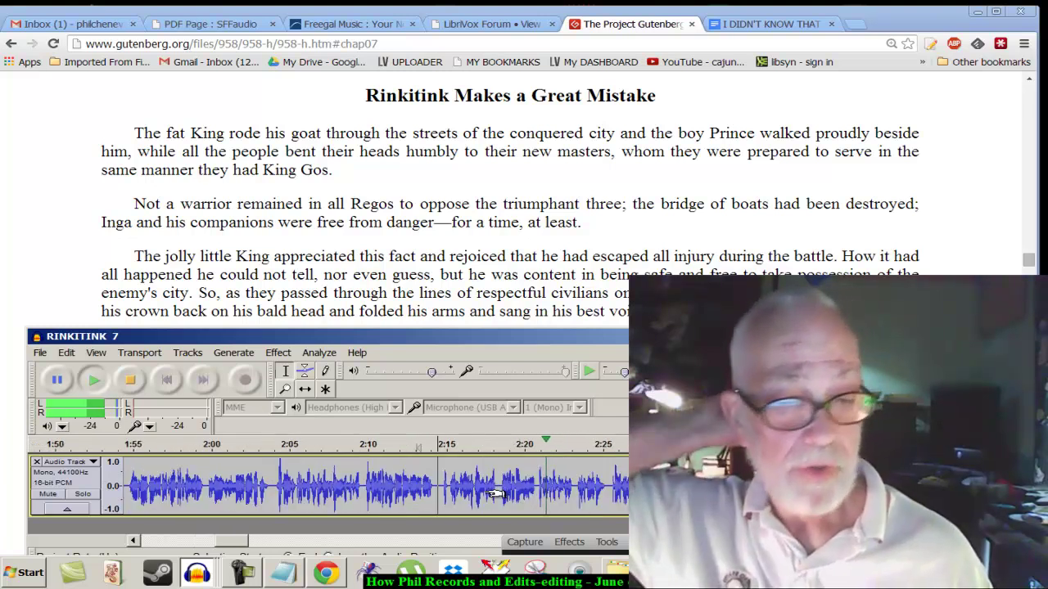
{"action": "key", "text": "ctrl+1"}
- Place the cursor in the pause at about 2:23 and check the screen recorder's elapsed duration
{"action": "left_click", "coordinate": [569, 492]}
{"action": "key", "text": "space"}
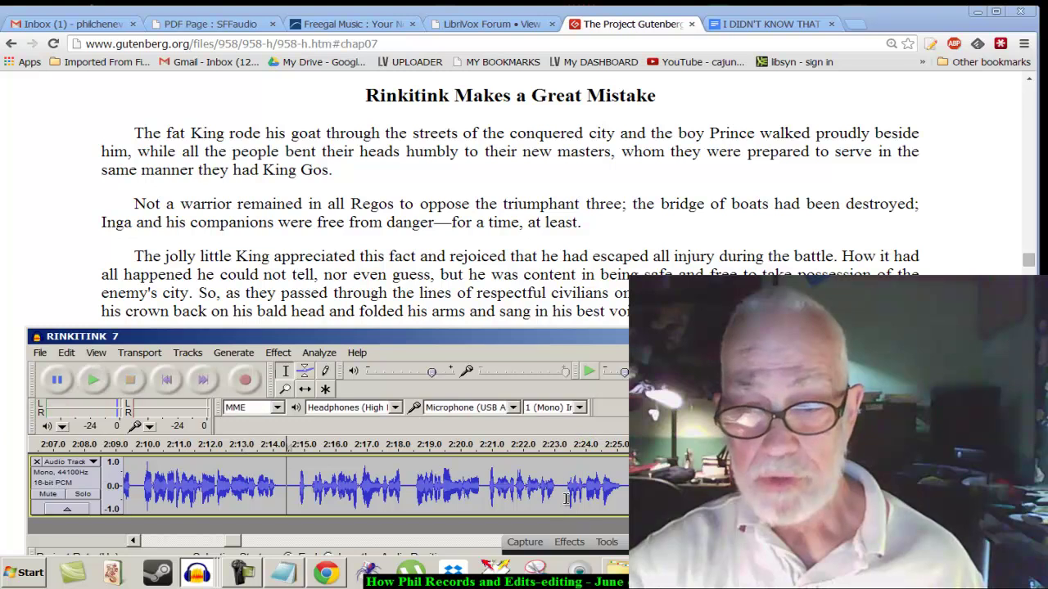
{"action": "key", "text": "ctrl+3"}
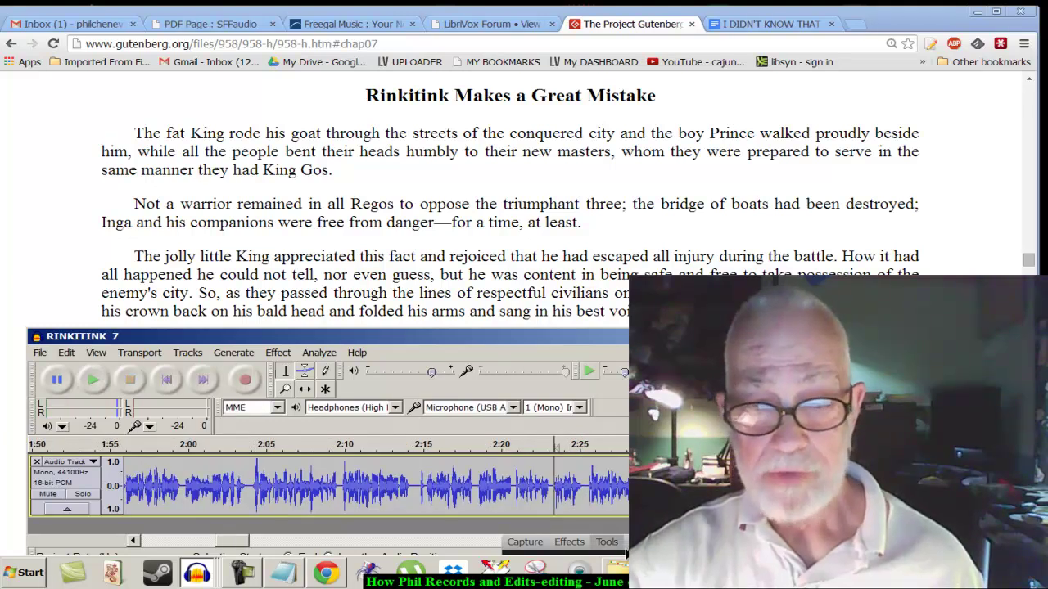
{"action": "left_click", "coordinate": [596, 542]}
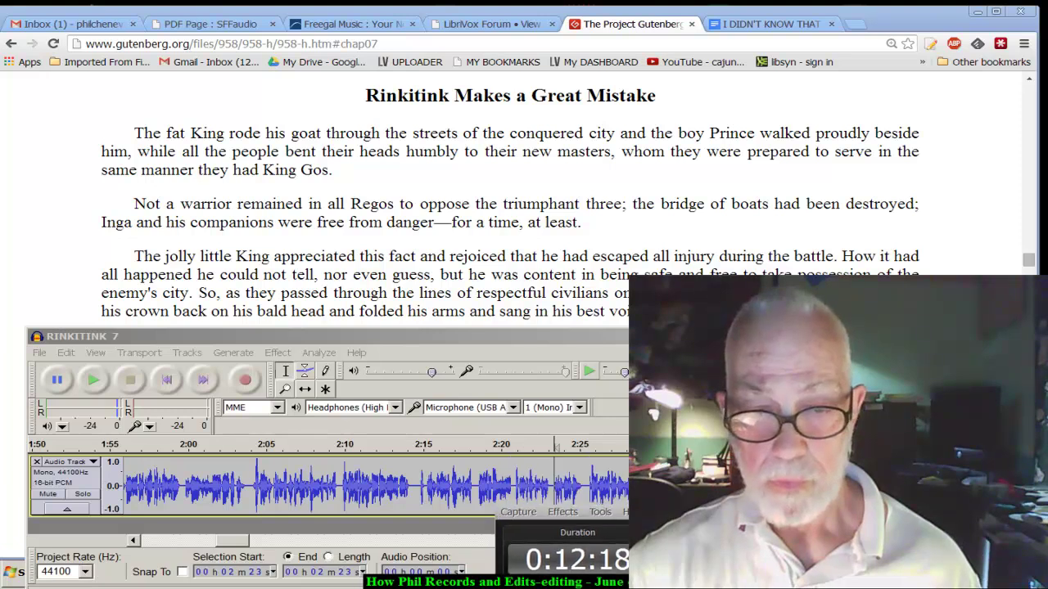
{"action": "left_click", "coordinate": [559, 497]}
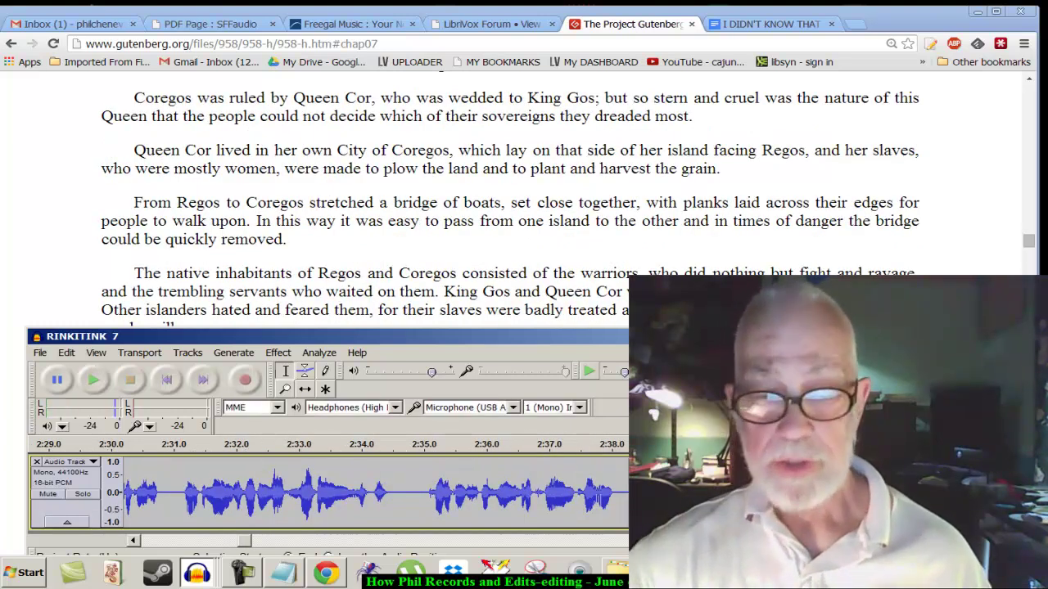
- Play the narration from the gap at about 2:38 and on from about 2:39.6, checking it against the Coregos passage
{"action": "key", "text": "ctrl+3"}
{"action": "key", "text": "space"}
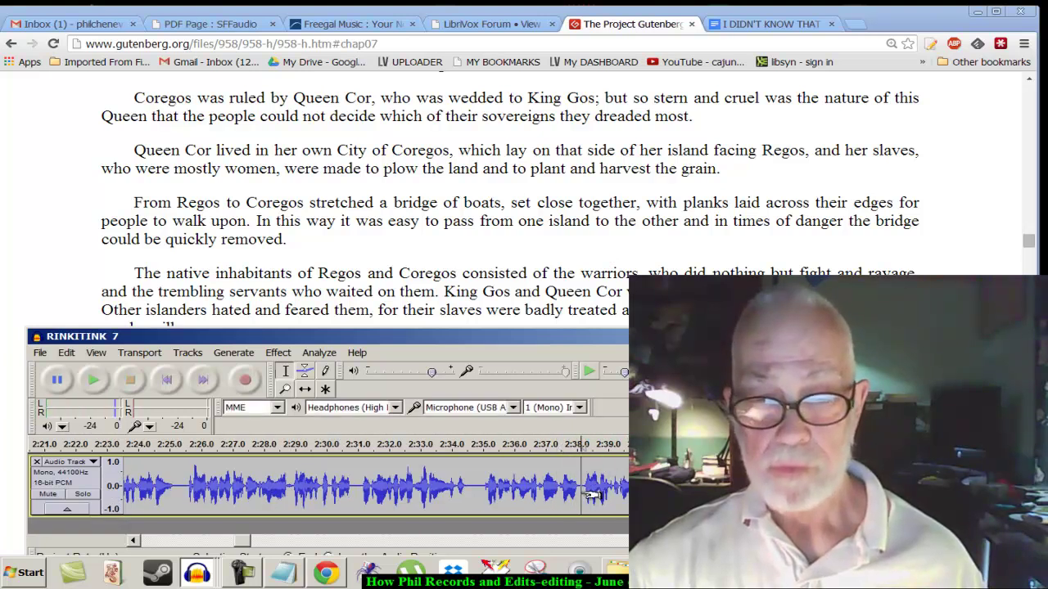
{"action": "key", "text": "ctrl+1"}
{"action": "key", "text": "ctrl+3"}
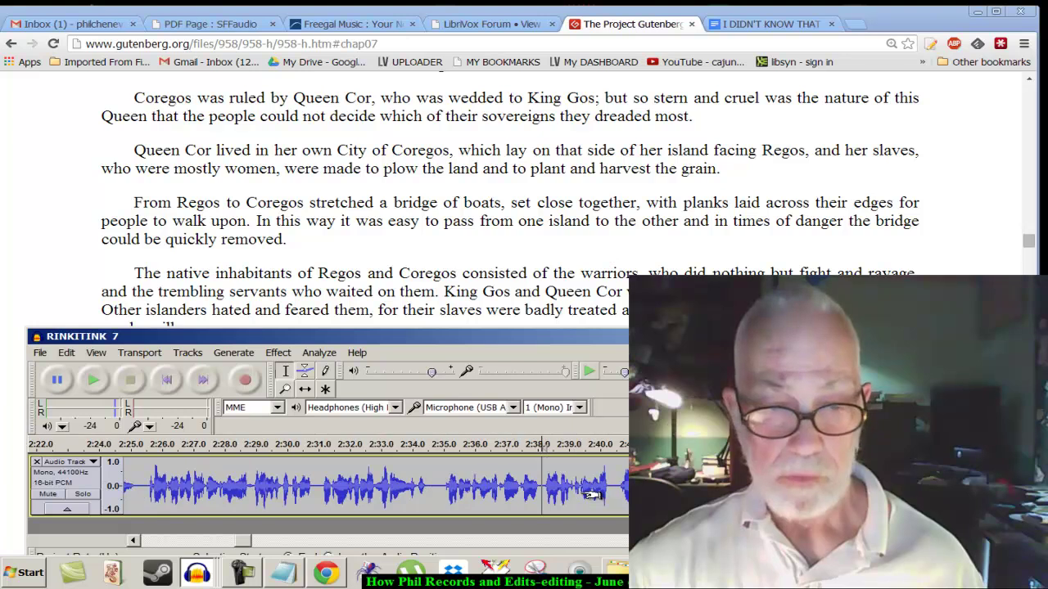
{"action": "key", "text": "space"}
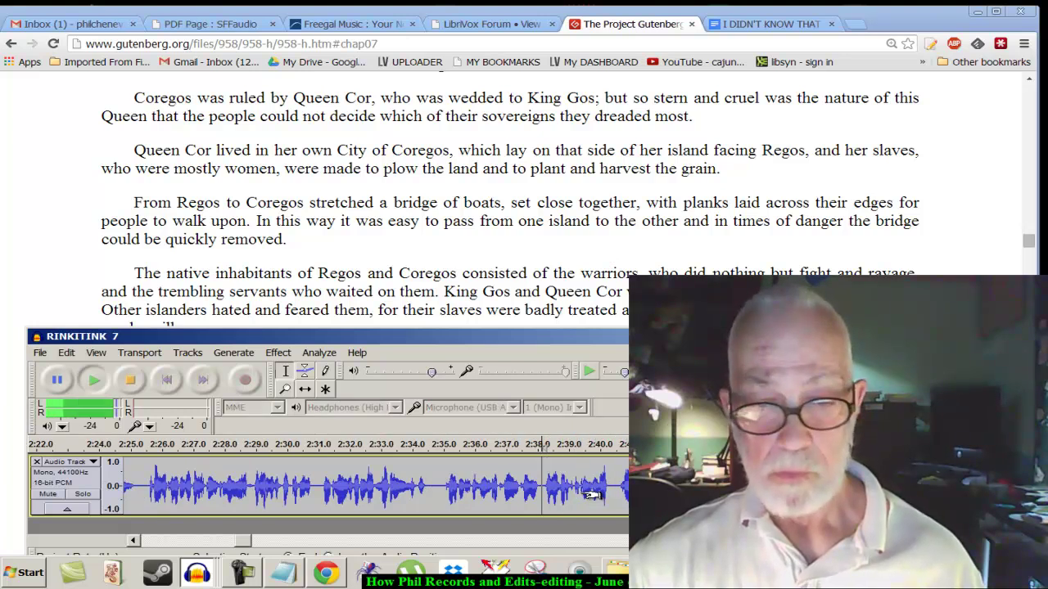
{"action": "left_click_drag", "start_coordinate": [440, 489], "coordinate": [516, 499]}
{"action": "key", "text": "ctrl+3"}
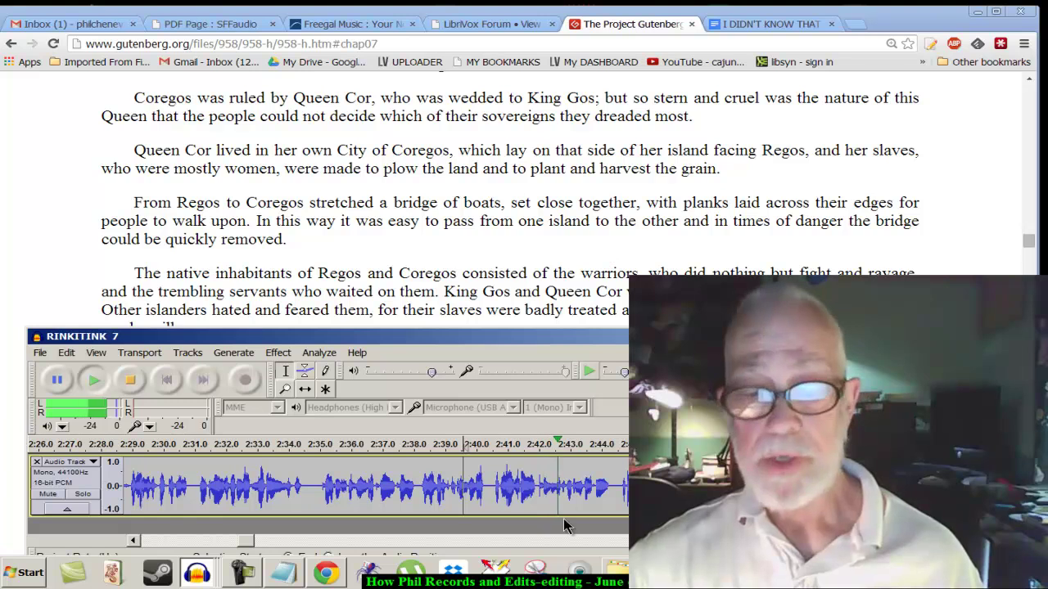
- Place the cursor in the pause at about 2:40.4 and play the phrase that follows
{"action": "key", "text": "space"}
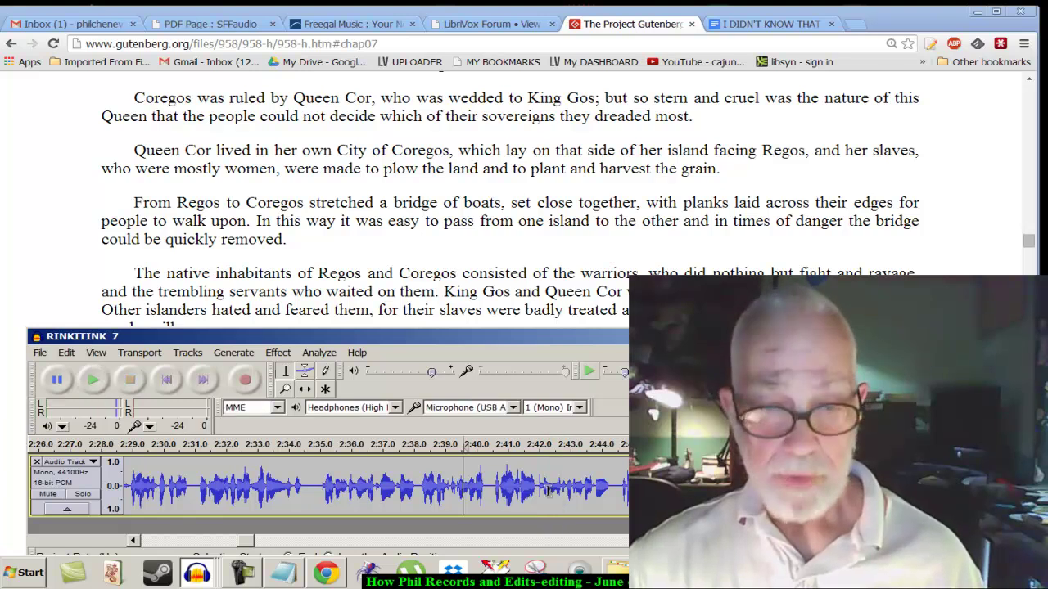
{"action": "left_click", "coordinate": [490, 497]}
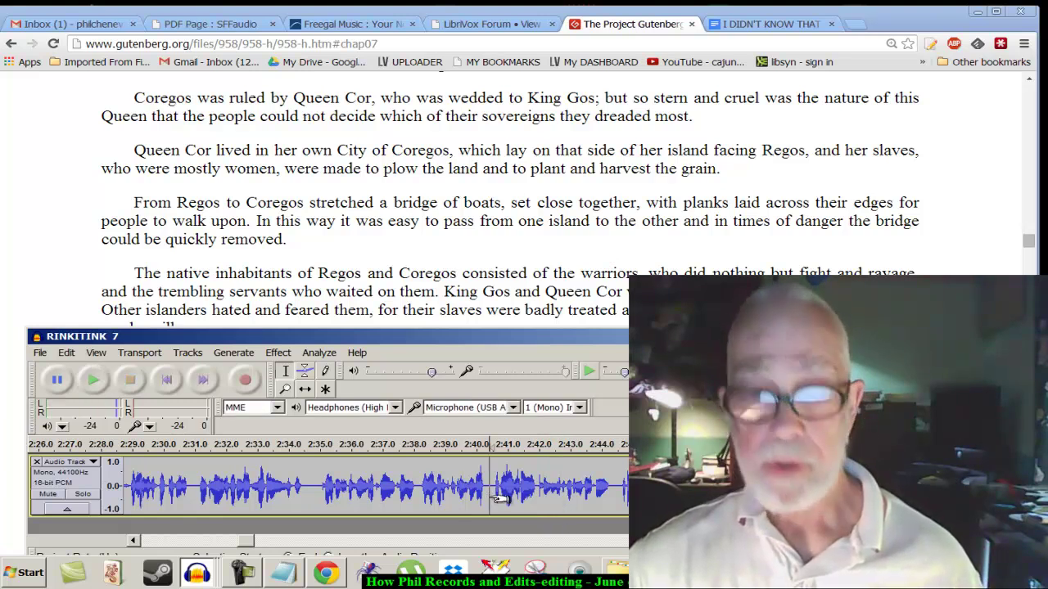
{"action": "key", "text": "ctrl+1"}
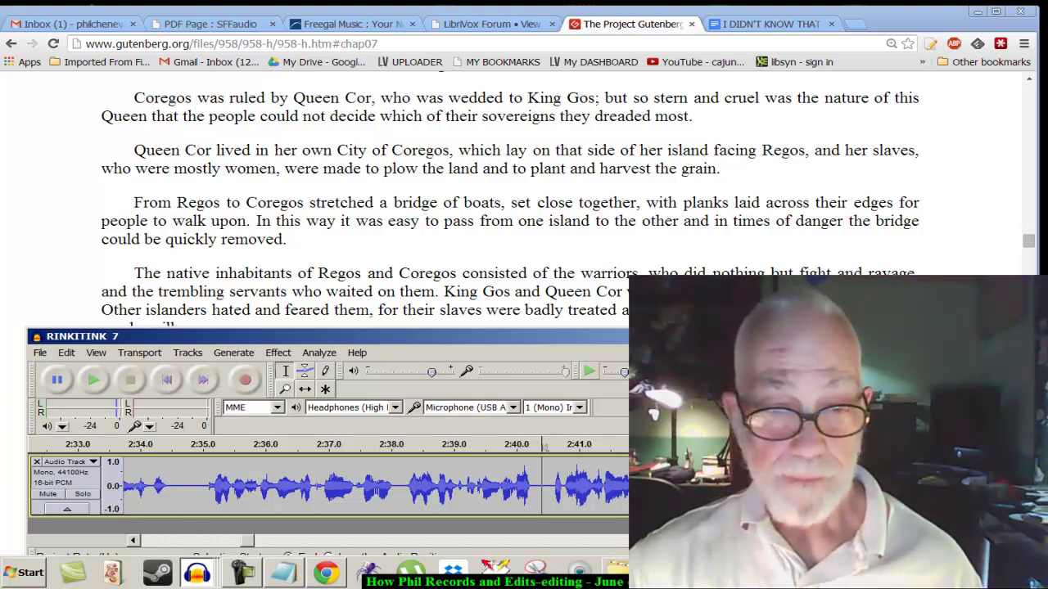
{"action": "key", "text": "ctrl+3"}
{"action": "key", "text": "space"}
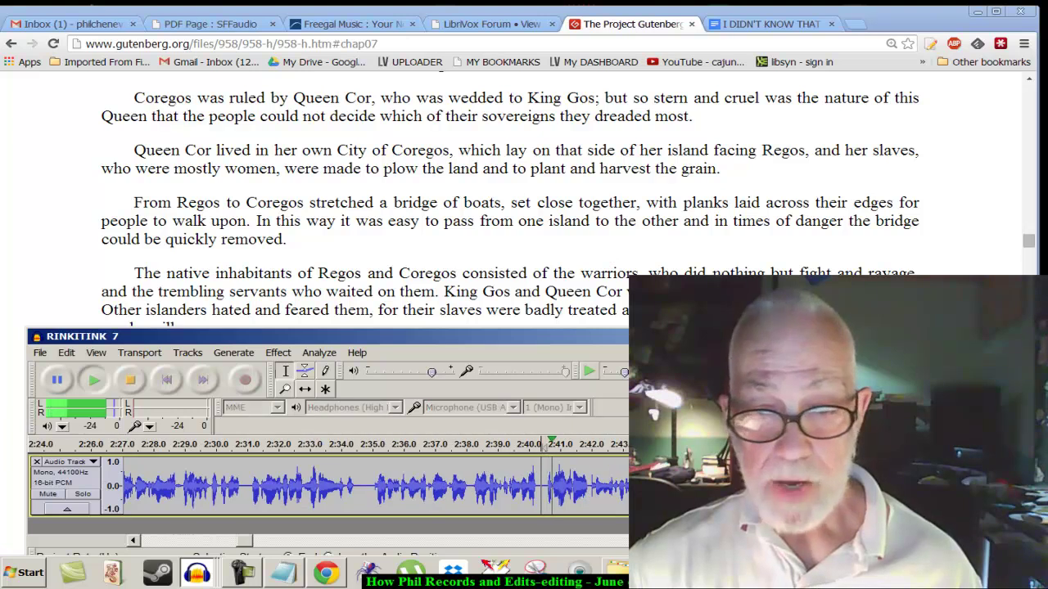
- Stop playback and place the cursor in the short gap before the quieter phrase at about 2:42.0
{"action": "key", "text": "ctrl+1"}
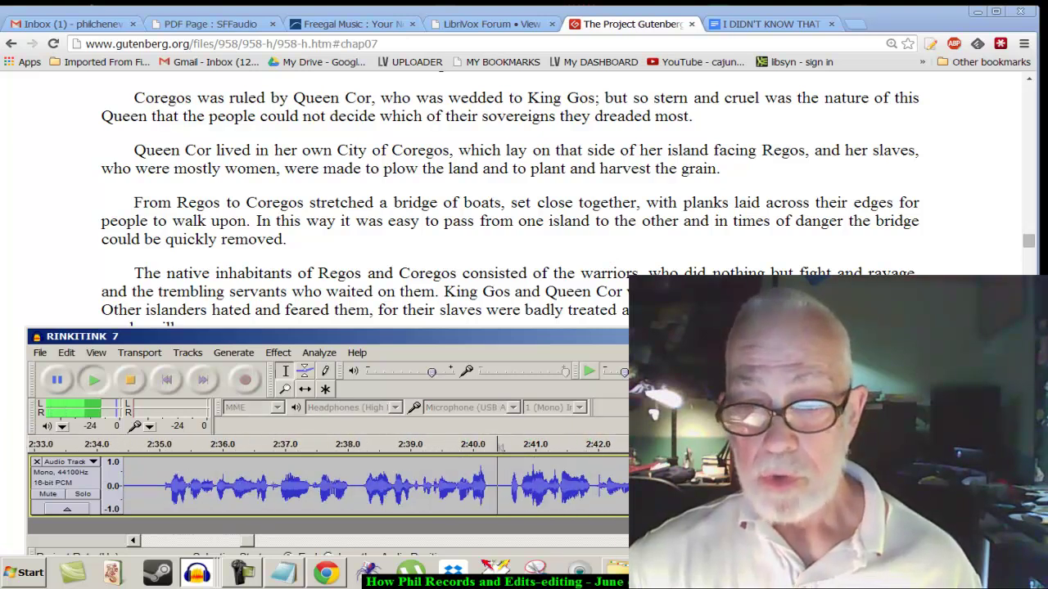
{"action": "key", "text": "ctrl+1"}
{"action": "key", "text": "space"}
{"action": "left_click", "coordinate": [434, 489]}
{"action": "key", "text": "space"}
{"action": "key", "text": "space"}
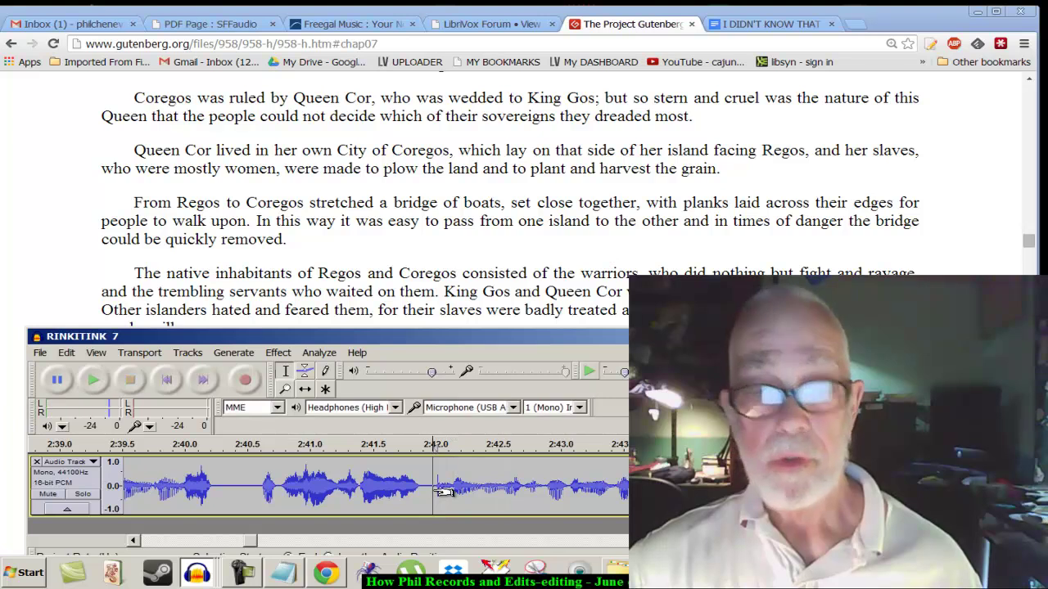
- Inspect the short gap around 2:41.9 at high magnification and play the narration on from about 2:44.5
{"action": "key", "text": "ctrl+1"}
{"action": "key", "text": "ctrl+1"}
{"action": "key", "text": "ctrl+1"}
{"action": "key", "text": "ctrl+1"}
{"action": "key", "text": "ctrl+1"}
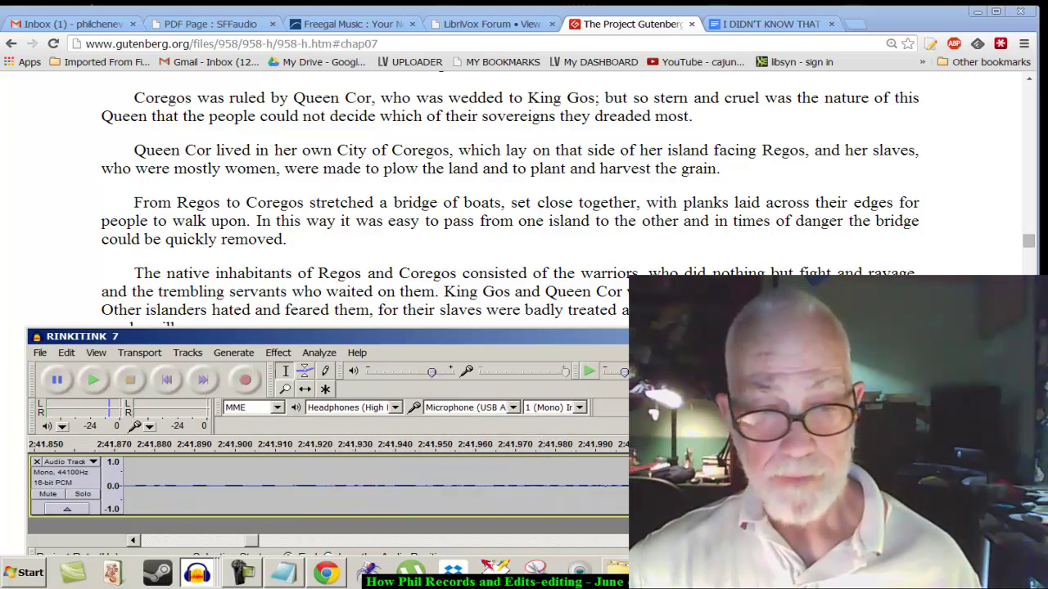
{"action": "key", "text": "ctrl+2"}
{"action": "key", "text": "space"}
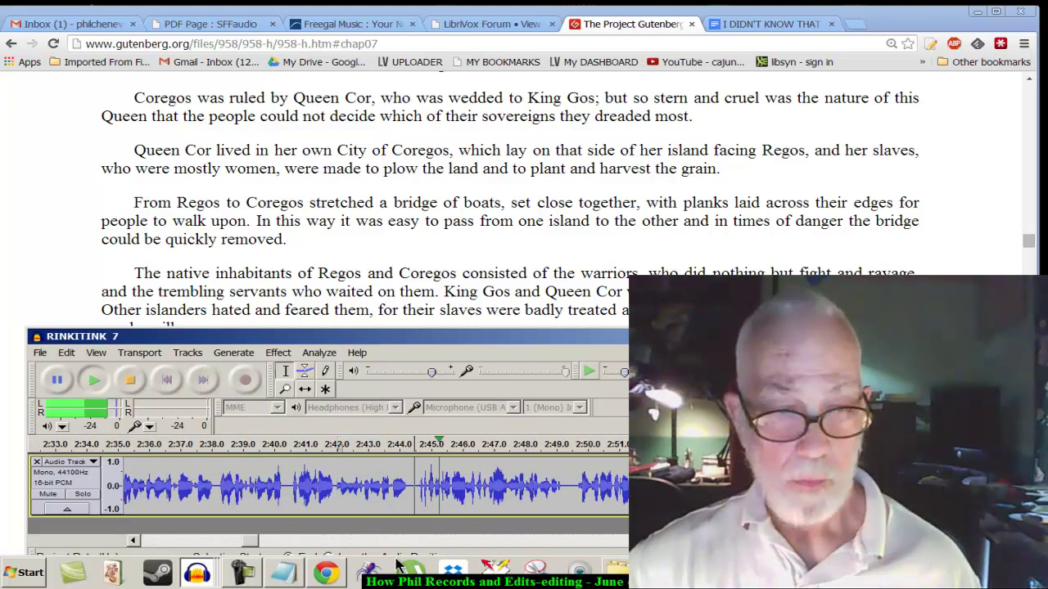
- Play the phrase after the pause at about 2:59.6 and replay it in closer view, following the chapter text
{"action": "left_click", "coordinate": [285, 575]}
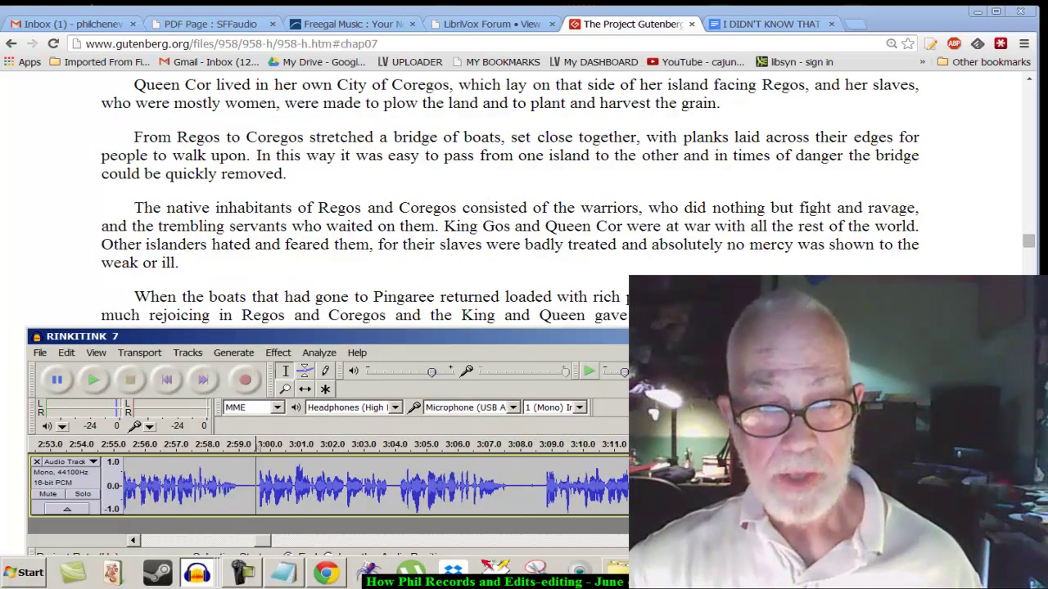
{"action": "key", "text": "space"}
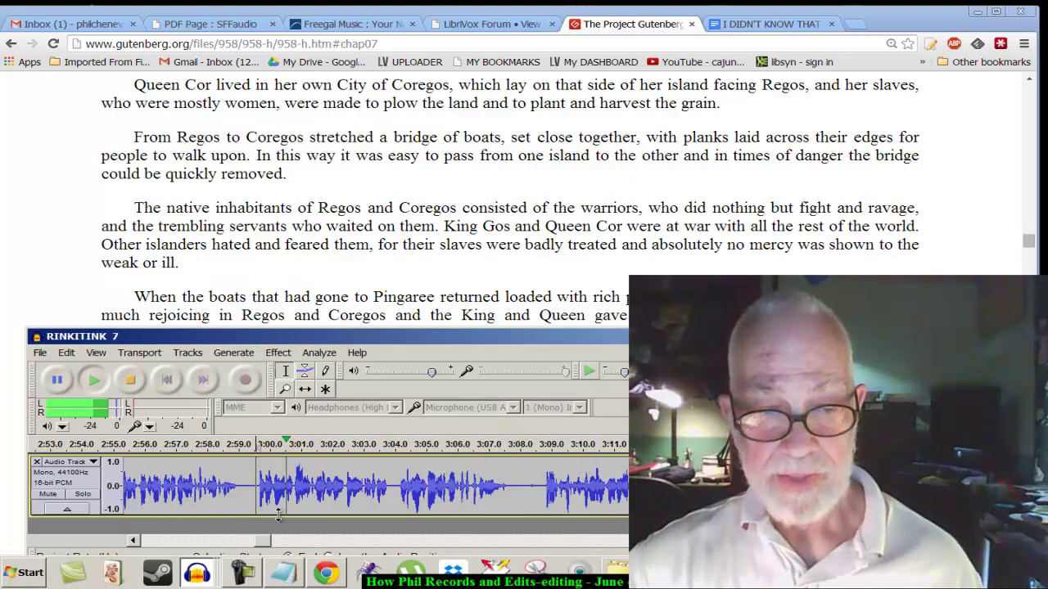
{"action": "key", "text": "ctrl+1"}
{"action": "key", "text": "space"}
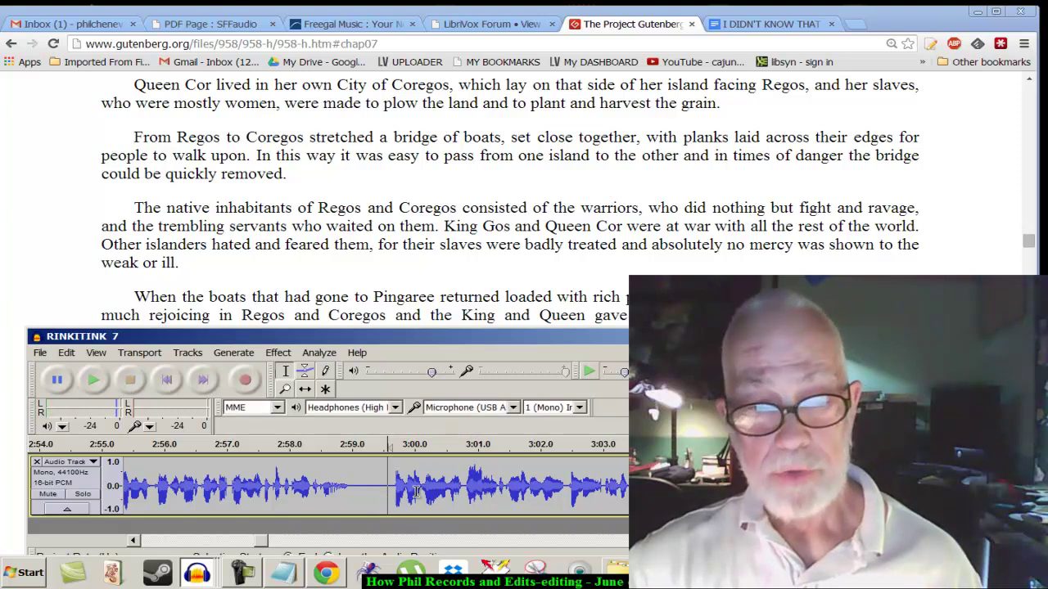
{"action": "key", "text": "space"}
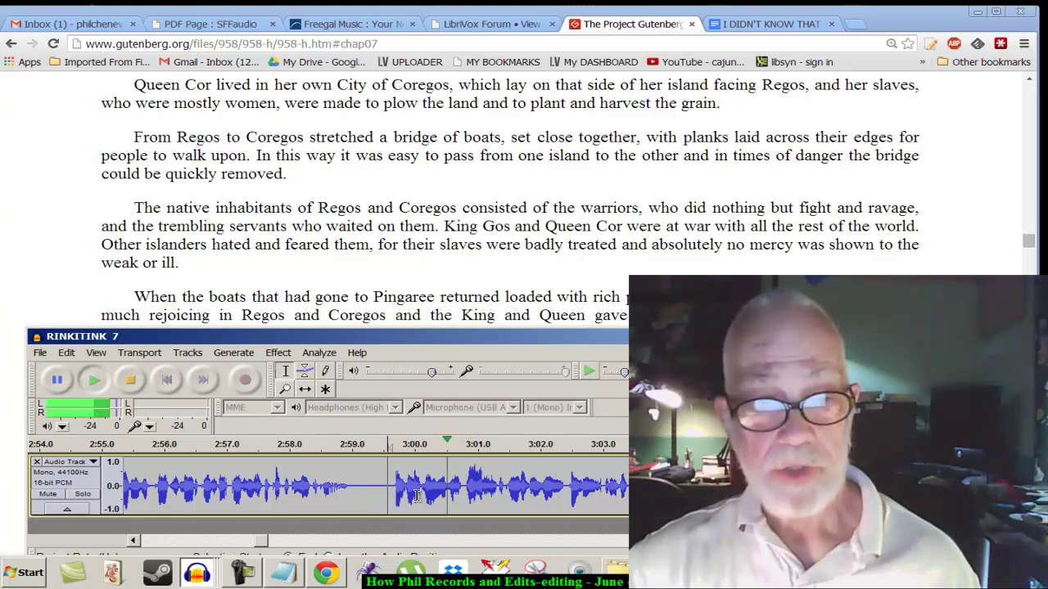
- Stop playback and record a replacement take of the phrase starting at about 2:59.6 on a new track
{"action": "key", "text": "space"}
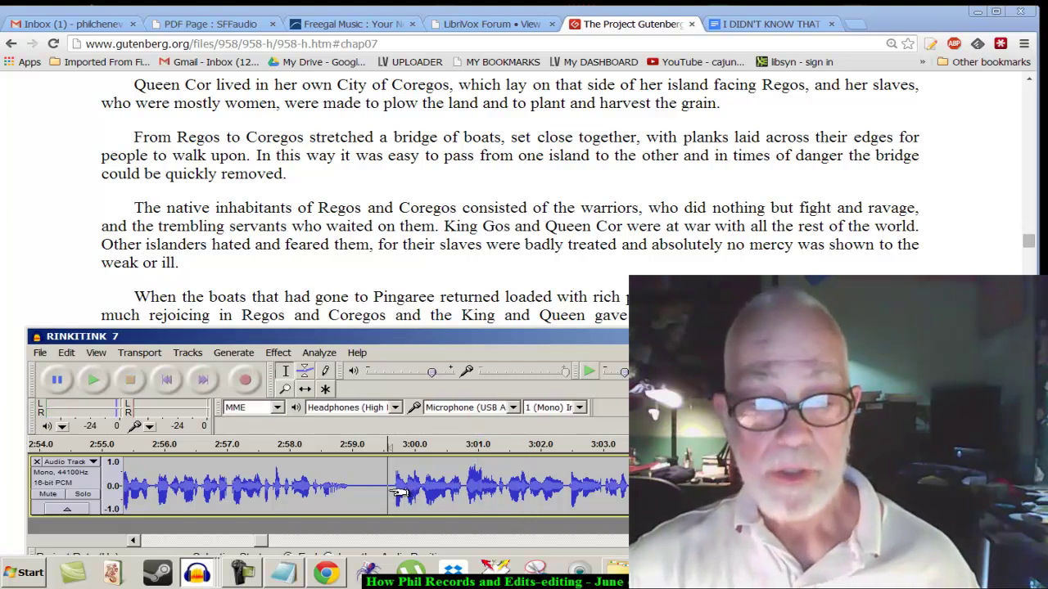
{"action": "left_click", "coordinate": [251, 383]}
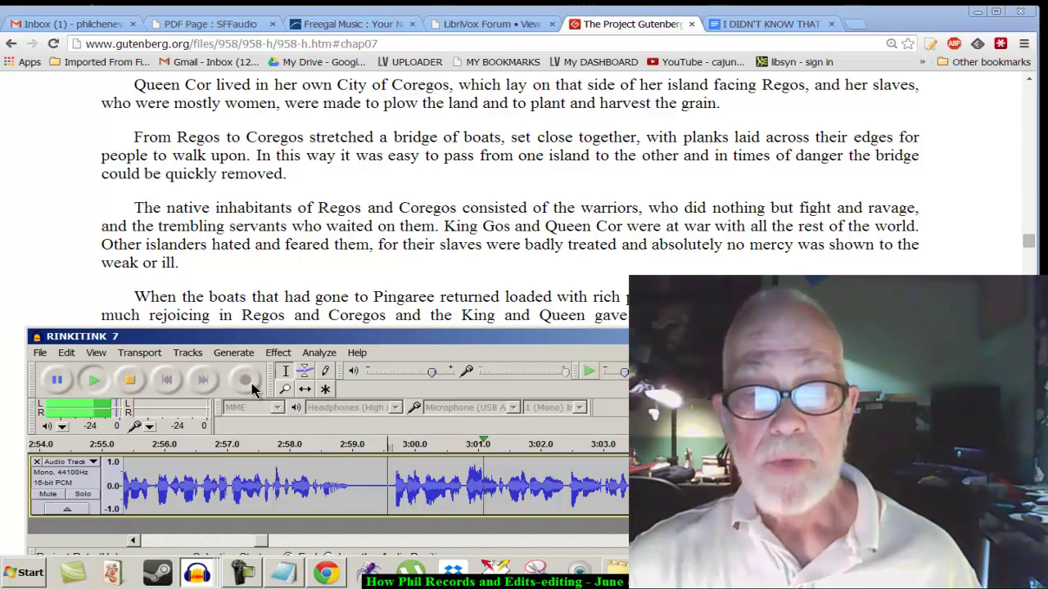
{"action": "key", "text": "space"}
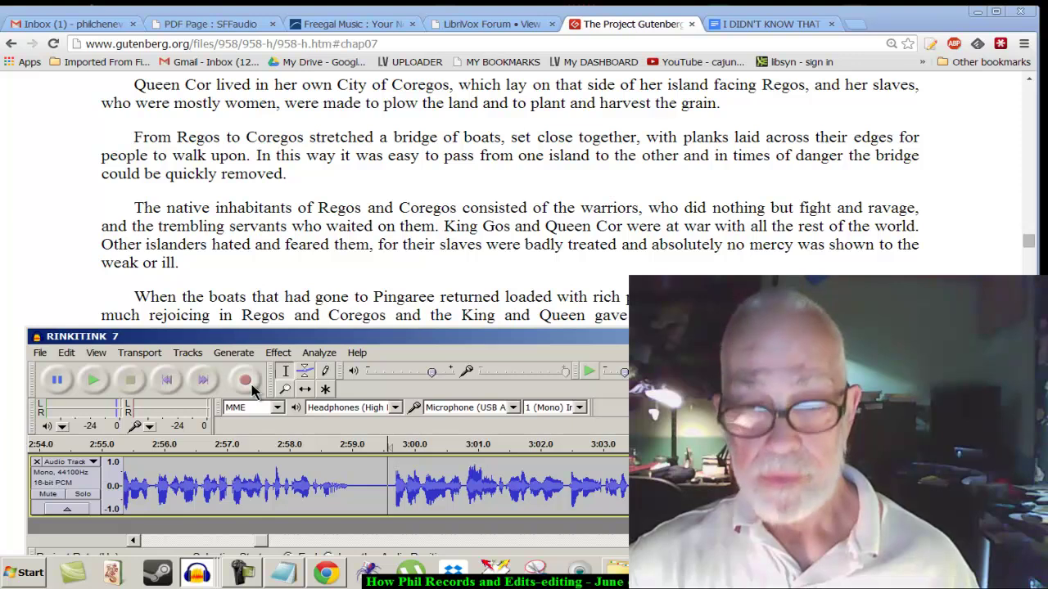
{"action": "left_click", "coordinate": [247, 383]}
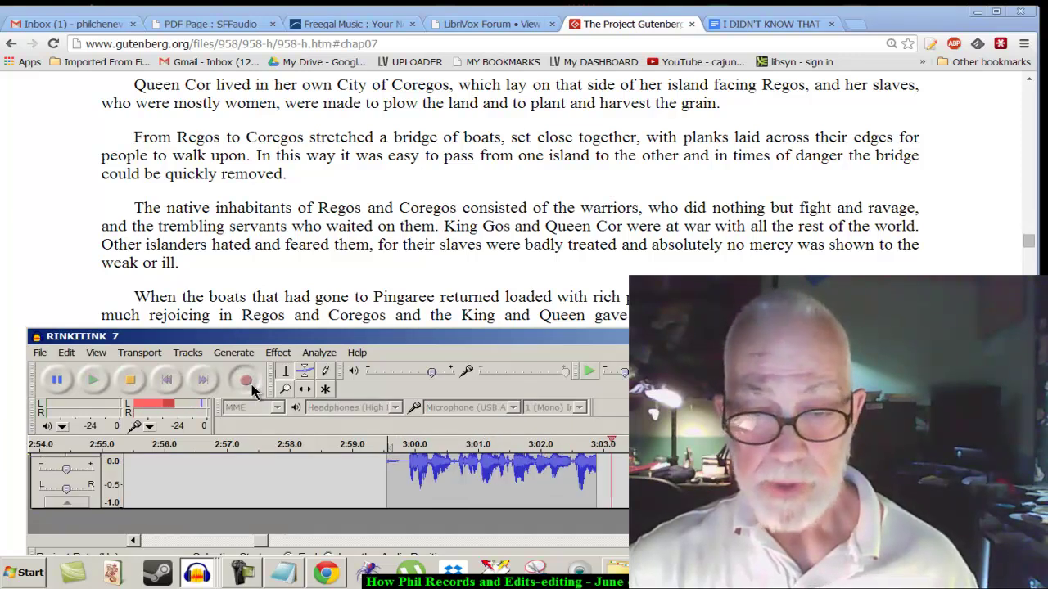
{"action": "key", "text": "space"}
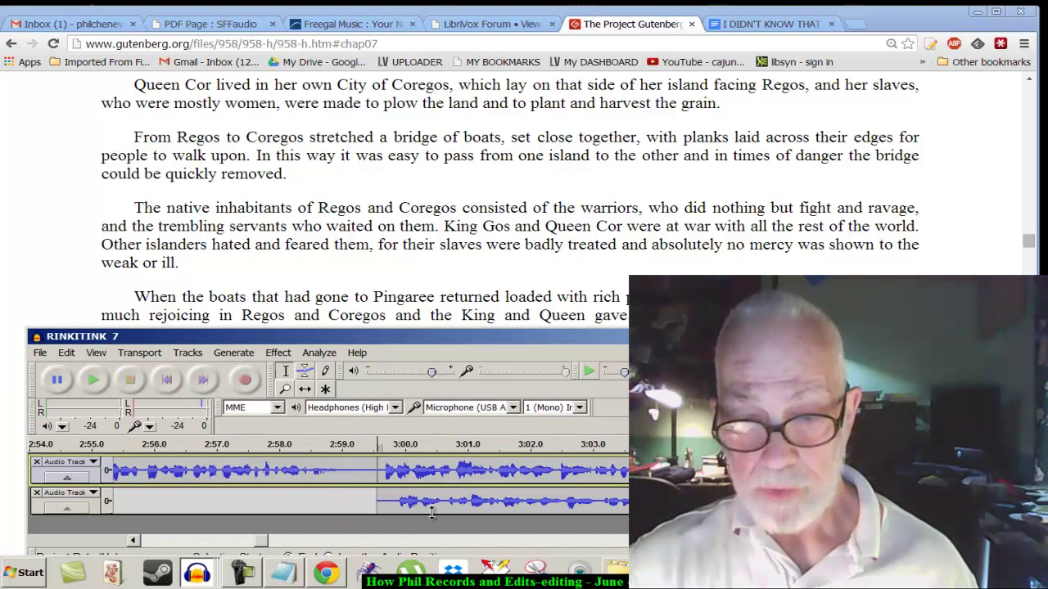
- Select a stretch of background noise in the new take as the noise sample
{"action": "left_click_drag", "start_coordinate": [396, 504], "coordinate": [655, 504]}
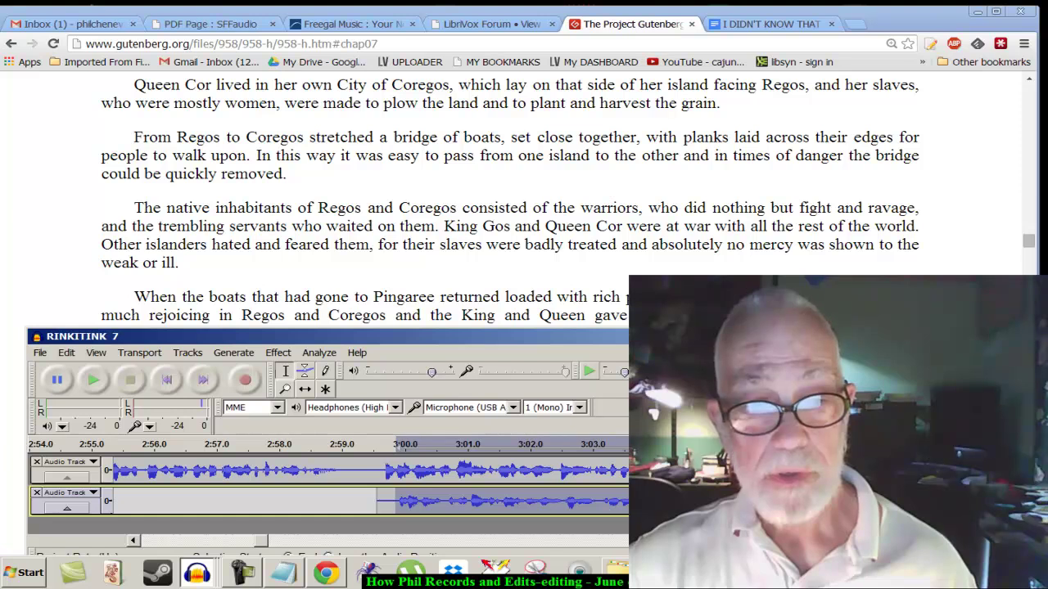
{"action": "left_click", "coordinate": [655, 504]}
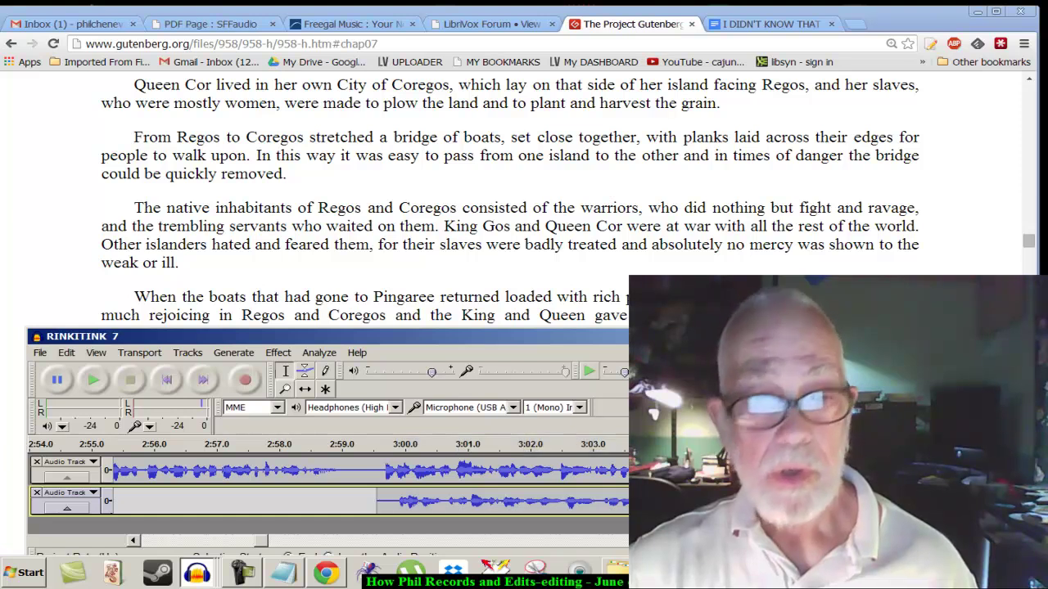
{"action": "left_click", "coordinate": [272, 354]}
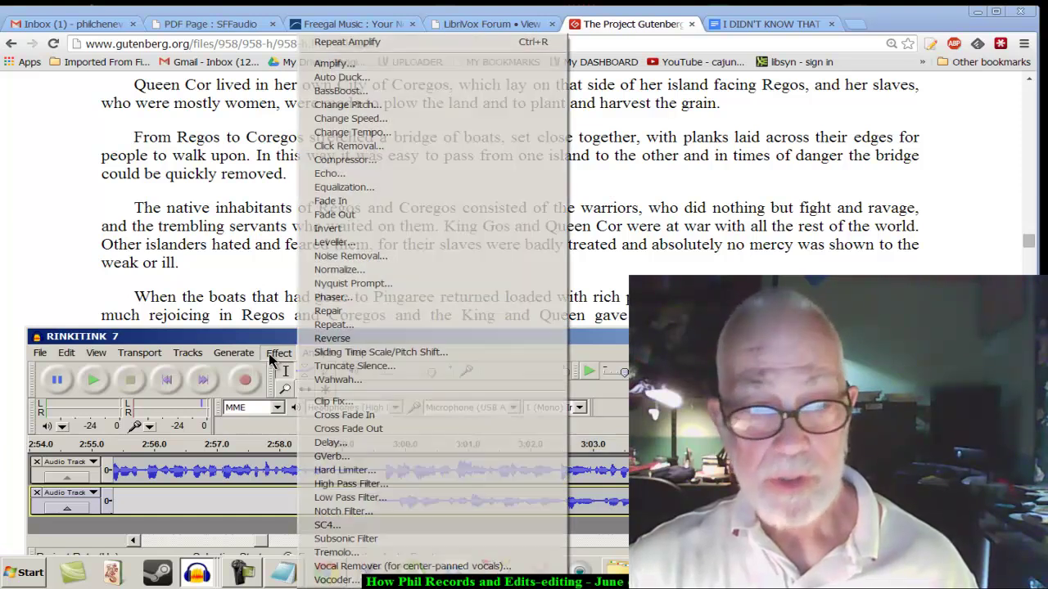
{"action": "left_click", "coordinate": [283, 354]}
{"action": "left_click", "coordinate": [319, 354]}
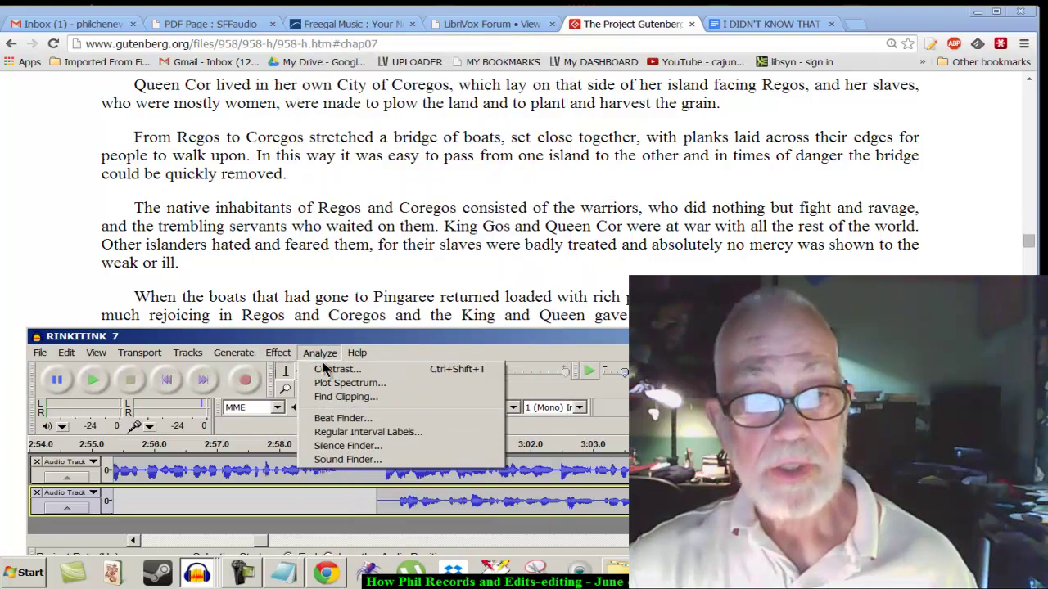
{"action": "left_click", "coordinate": [349, 383]}
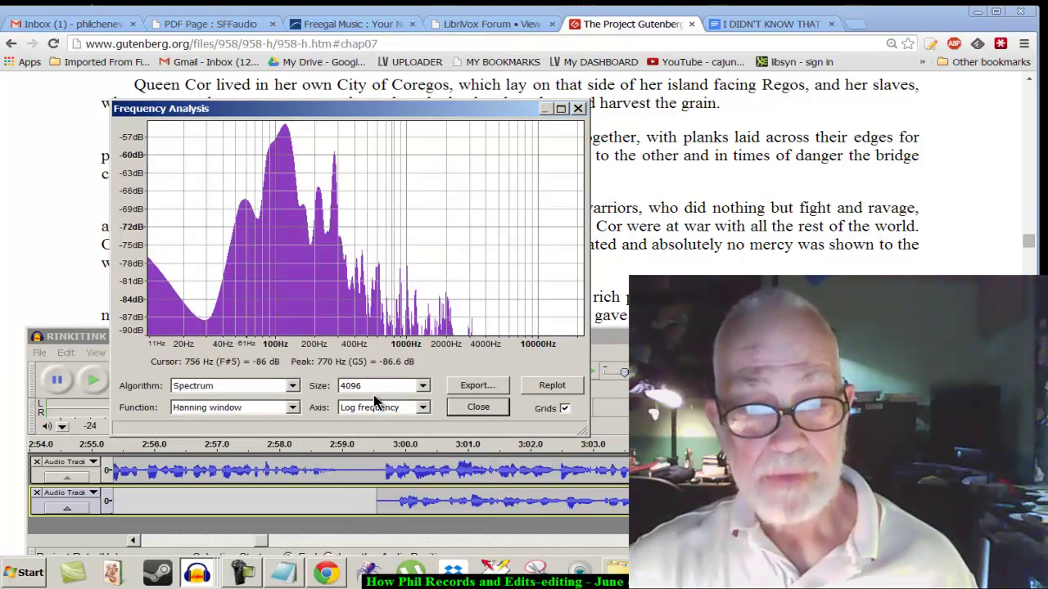
{"action": "left_click", "coordinate": [479, 408]}
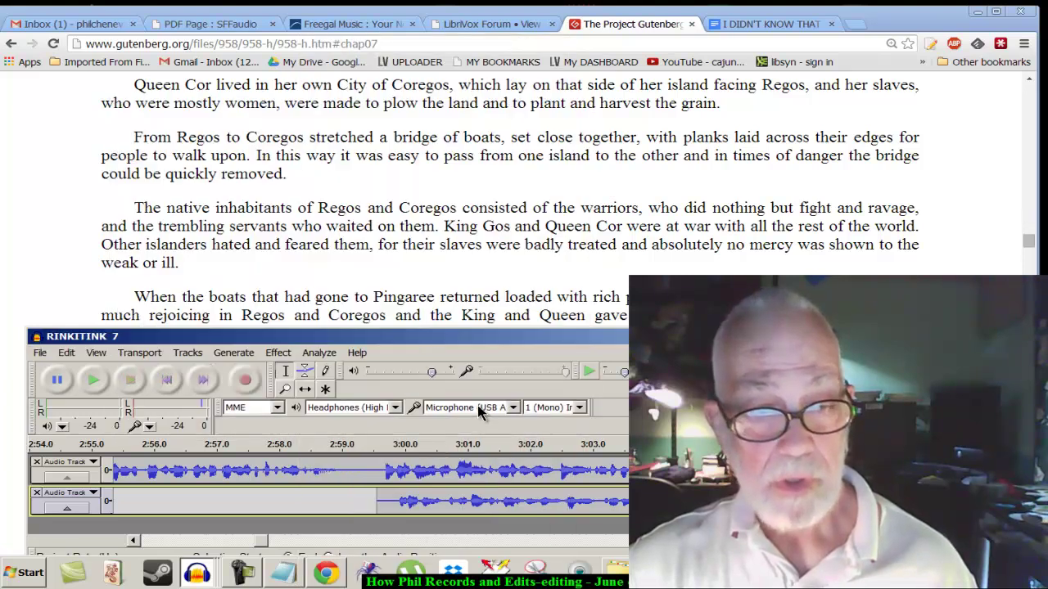
- Capture a noise profile from the selected background noise using Noise Removal
{"action": "left_click", "coordinate": [277, 354]}
{"action": "left_click", "coordinate": [369, 190]}
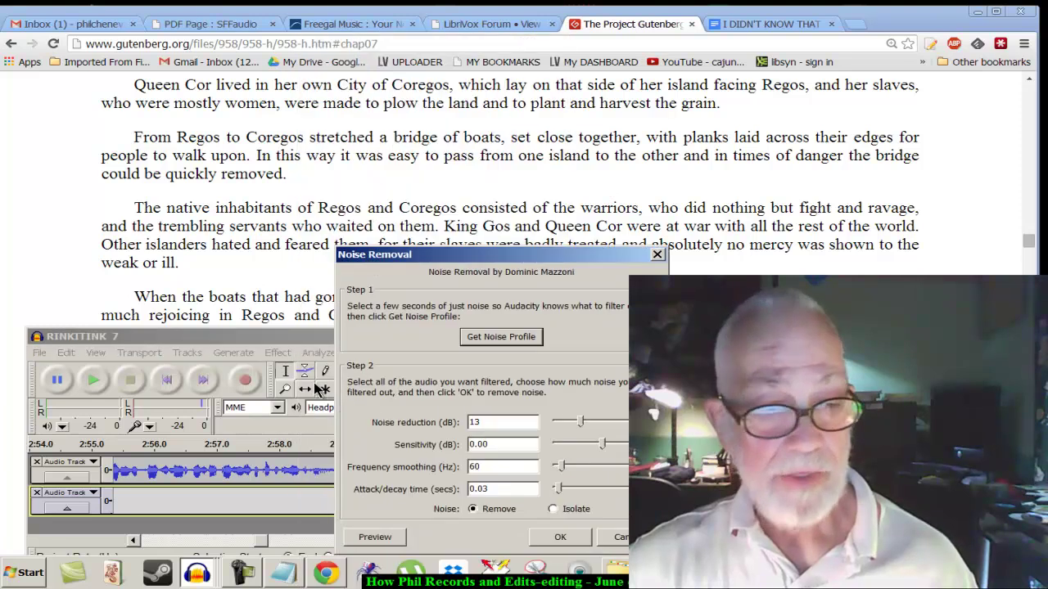
{"action": "left_click", "coordinate": [501, 336]}
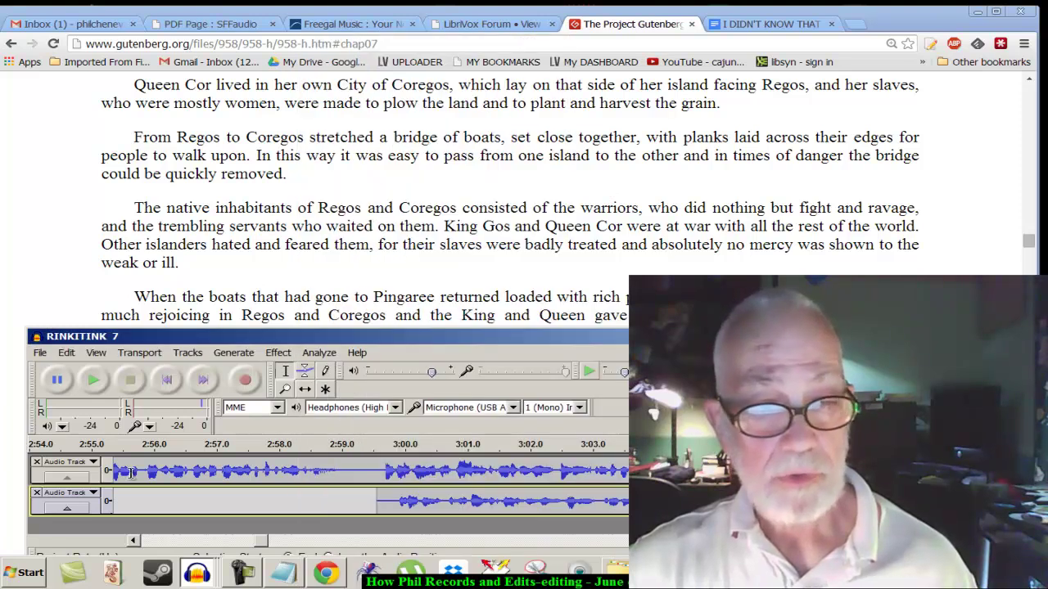
- Select the whole new take and apply Noise Removal to it with the captured profile
{"action": "left_click", "coordinate": [95, 512]}
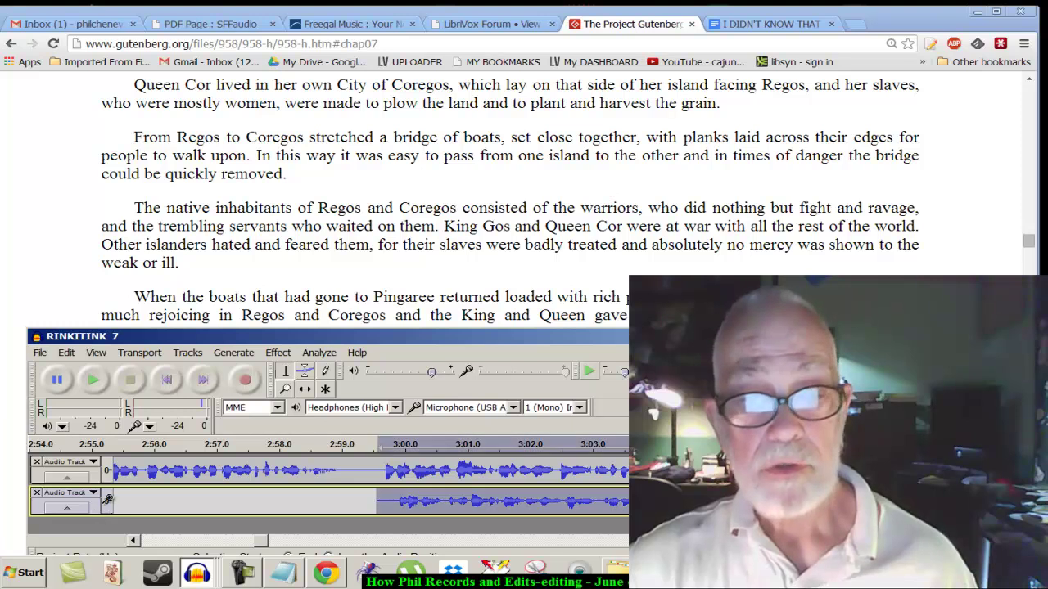
{"action": "left_click", "coordinate": [310, 371]}
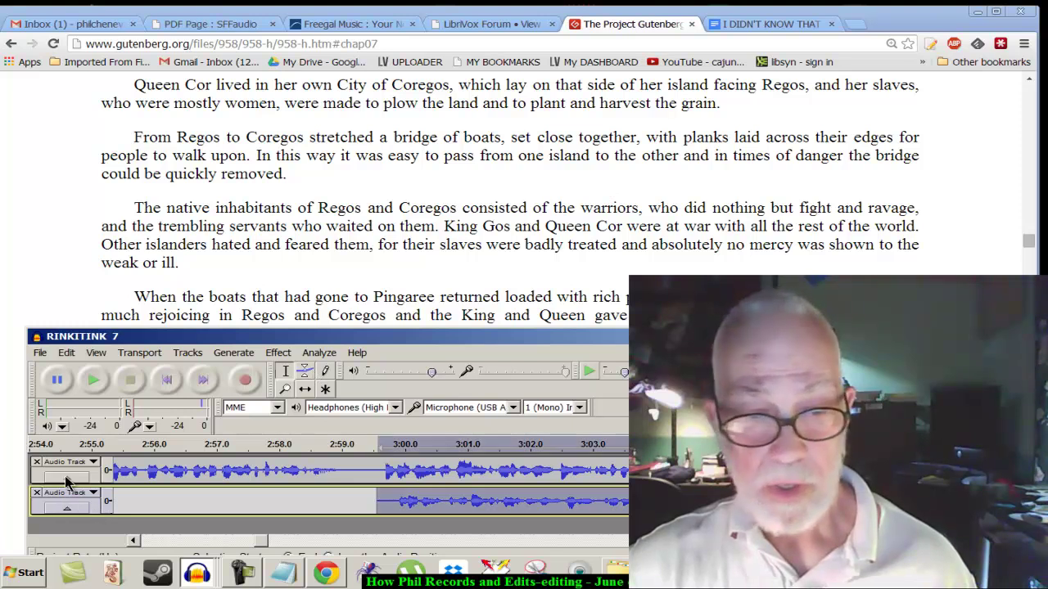
{"action": "left_click", "coordinate": [278, 353]}
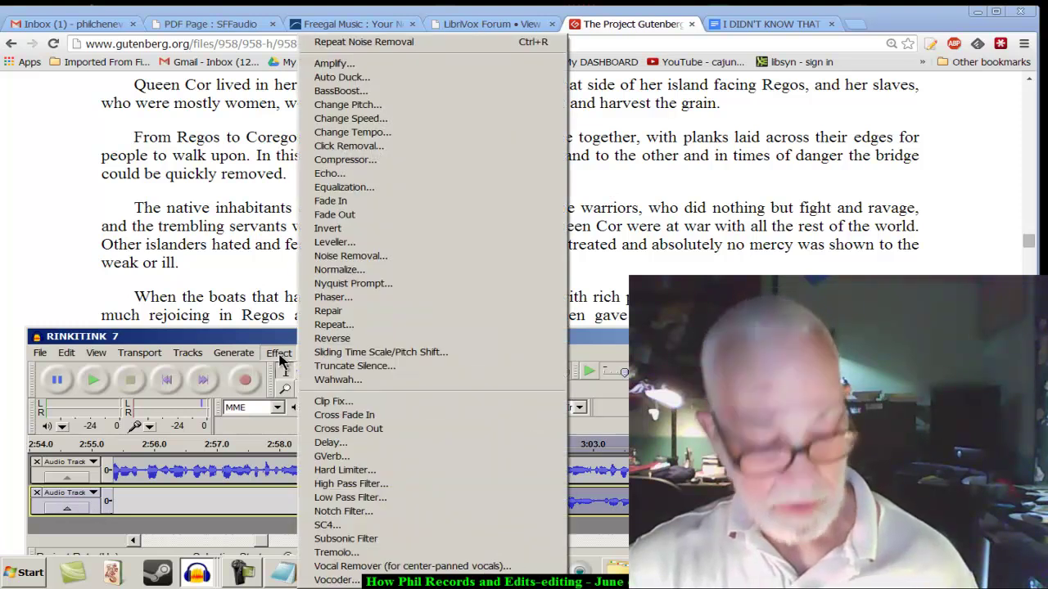
{"action": "left_click", "coordinate": [357, 260]}
{"action": "left_click", "coordinate": [538, 541]}
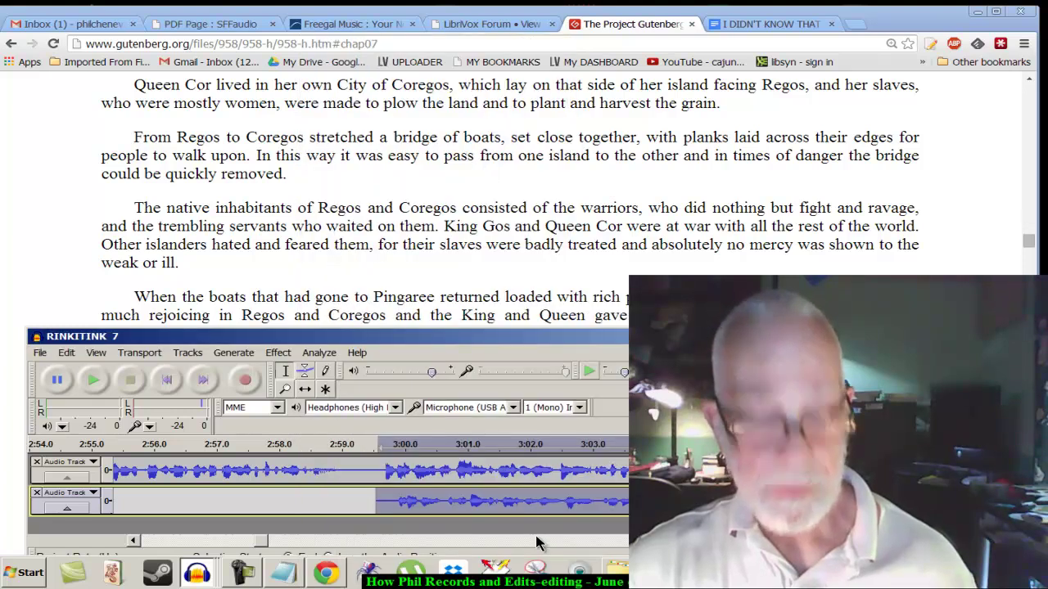
- Paste the cleaned take into the original narration track at about 2:59.6 and remove the extra track
{"action": "left_click", "coordinate": [379, 471]}
{"action": "key", "text": "shift+End"}
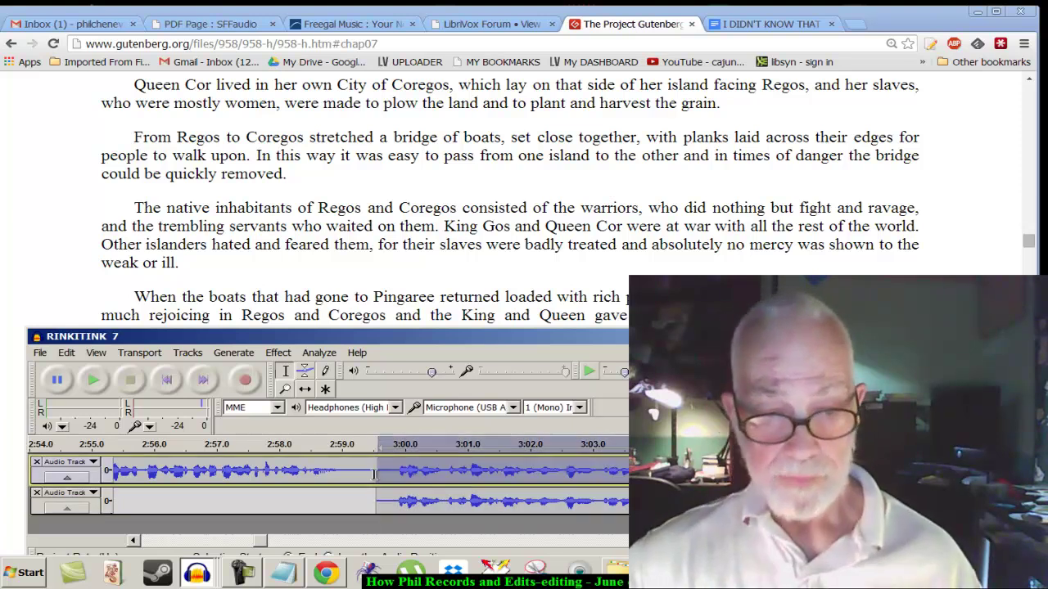
{"action": "left_click", "coordinate": [36, 494]}
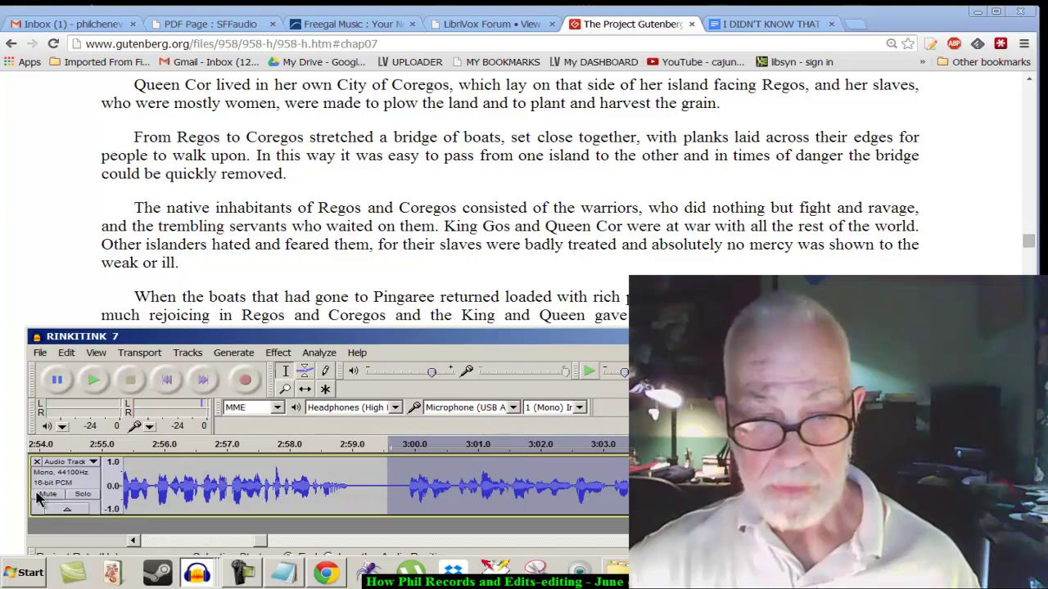
- Play the joined narration from about 2:57.6 and the phrase after the new take from about 3:04.3 in a wider view
{"action": "left_click", "coordinate": [264, 492]}
{"action": "key", "text": "space"}
{"action": "key", "text": "ctrl+3"}
{"action": "key", "text": "ctrl+3"}
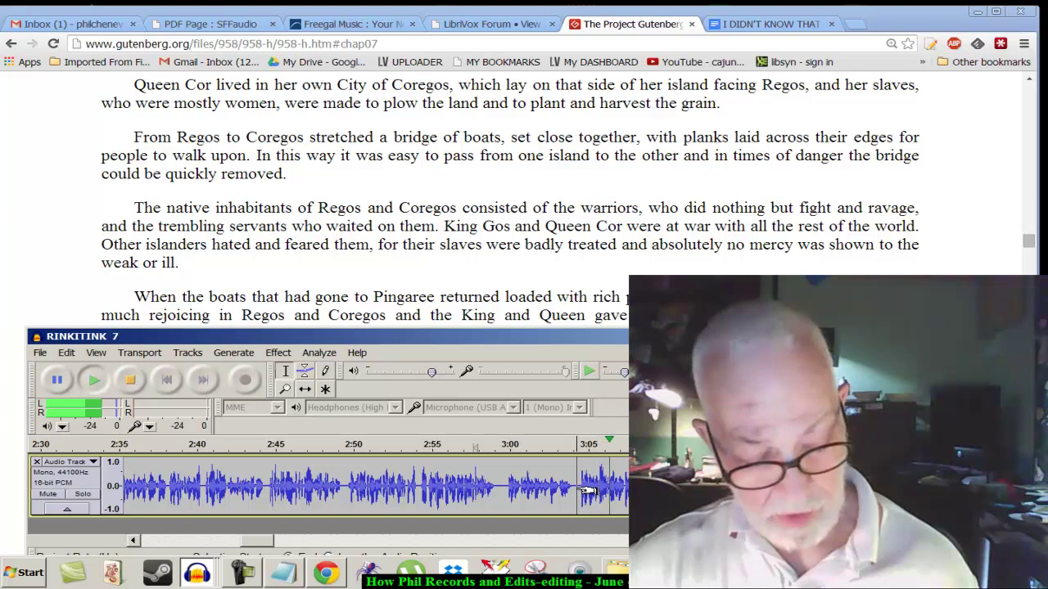
{"action": "key", "text": "space"}
- Select the inserted phrase between about 2:59.7 and 3:04.2, replay it, and listen to the old take that follows
{"action": "left_click_drag", "start_coordinate": [504, 493], "coordinate": [575, 493]}
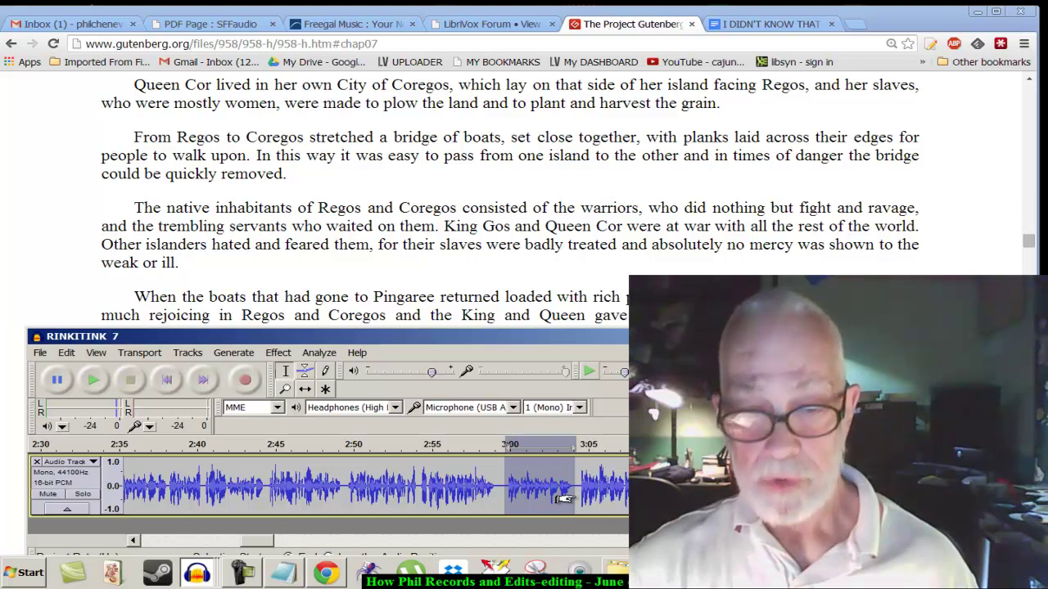
{"action": "key", "text": "ctrl+1"}
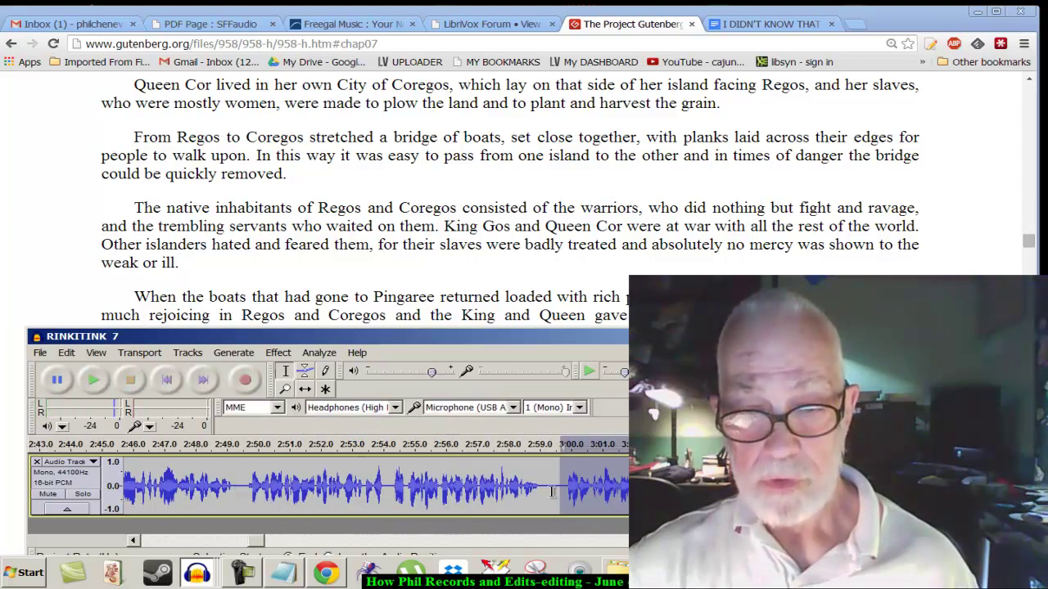
{"action": "left_click", "coordinate": [555, 491]}
{"action": "key", "text": "space"}
{"action": "key", "text": "ctrl+3"}
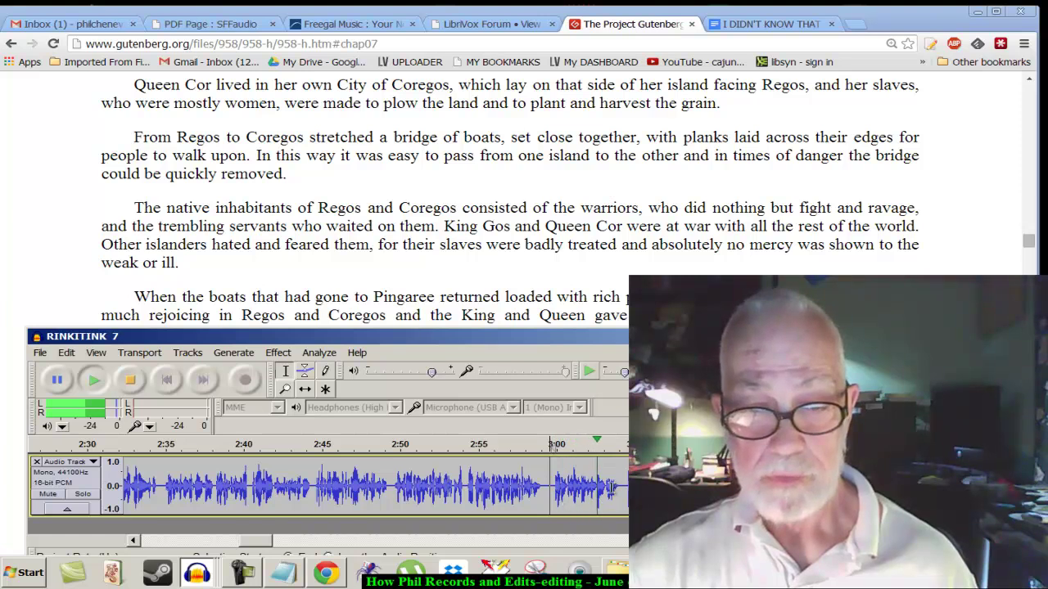
{"action": "key", "text": "ctrl+1"}
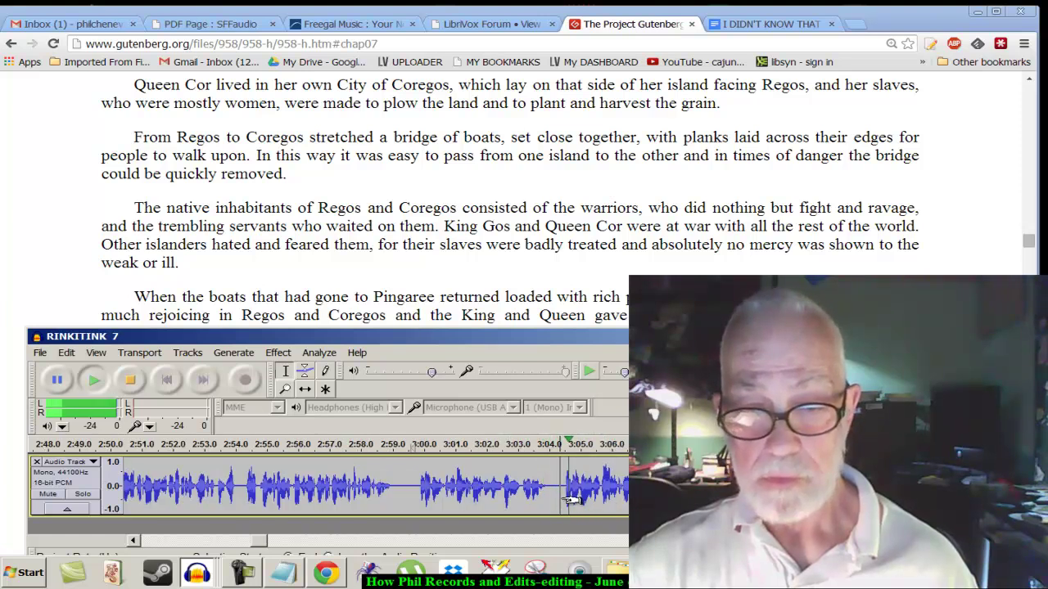
{"action": "key", "text": "ctrl+3"}
{"action": "key", "text": "ctrl+1"}
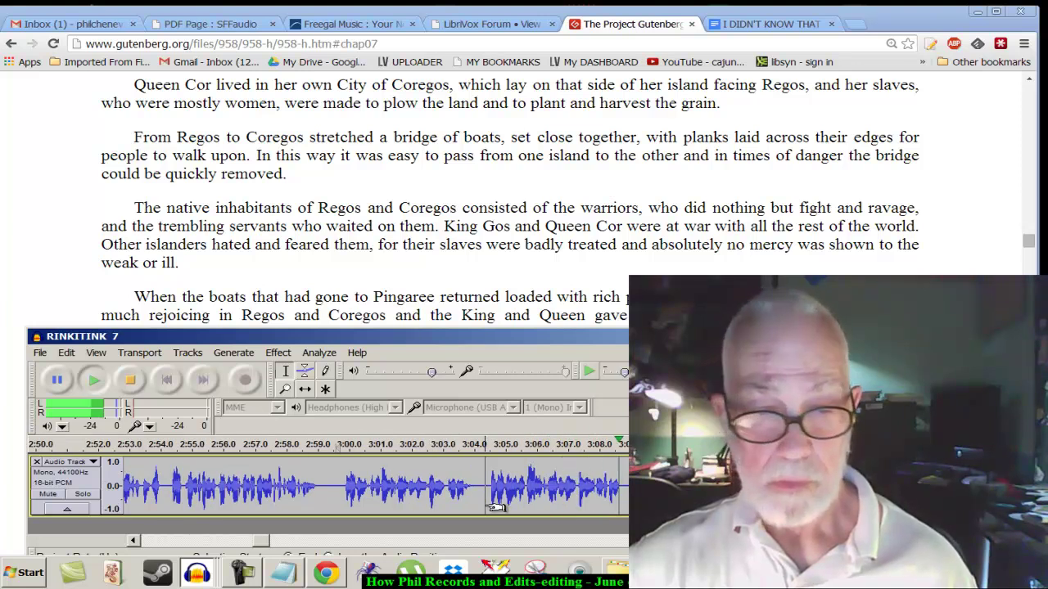
{"action": "key", "text": "space"}
- Delete the superseded old take between about 3:04.3 and 3:08.7 and play across the join
{"action": "left_click_drag", "start_coordinate": [501, 508], "coordinate": [627, 509]}
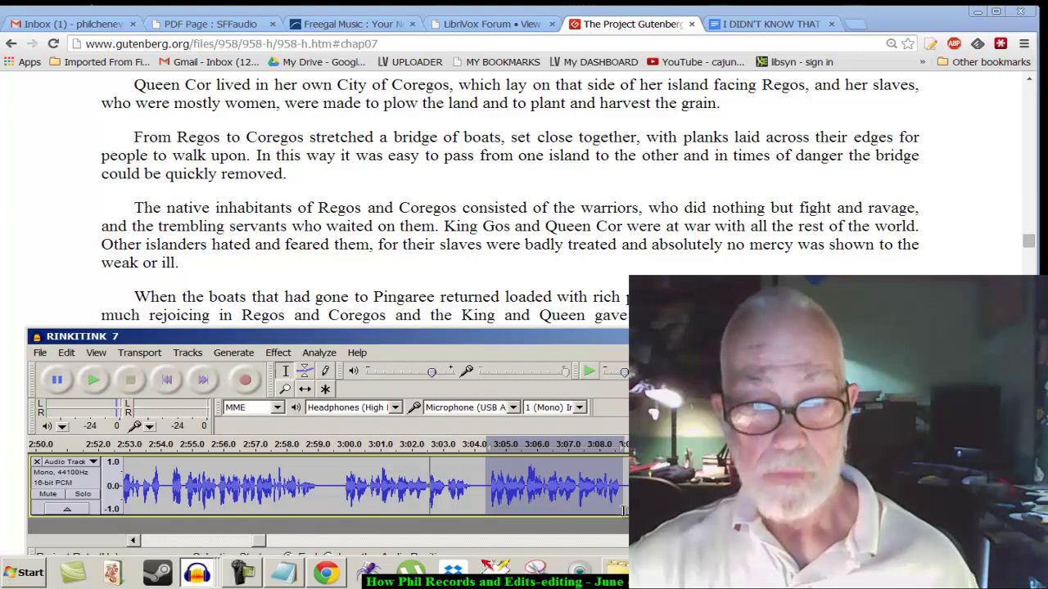
{"action": "key", "text": "c"}
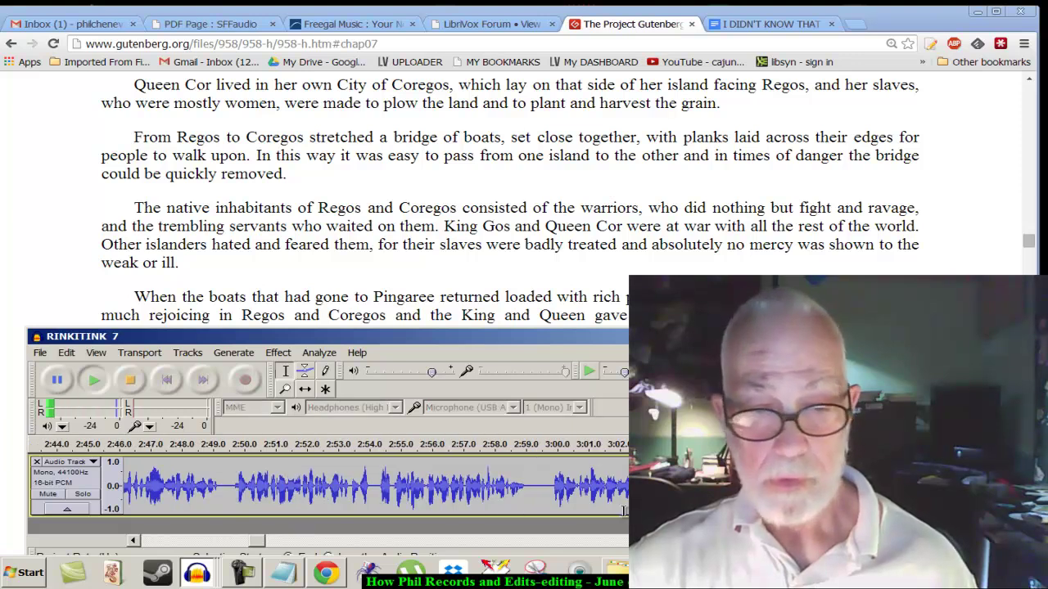
{"action": "left_click", "coordinate": [489, 507]}
{"action": "key", "text": "c"}
{"action": "key", "text": "ctrl+3"}
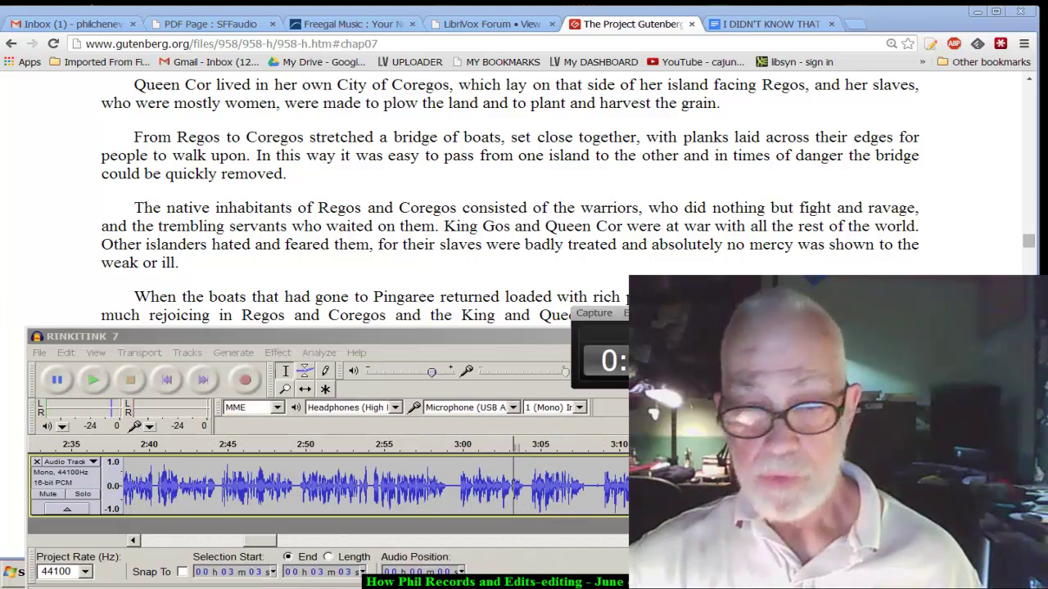
- Fit the whole narration in view, then play from about 2:09 and examine that passage in closer view
{"action": "key", "text": "ctrl+f"}
{"action": "left_click", "coordinate": [376, 498]}
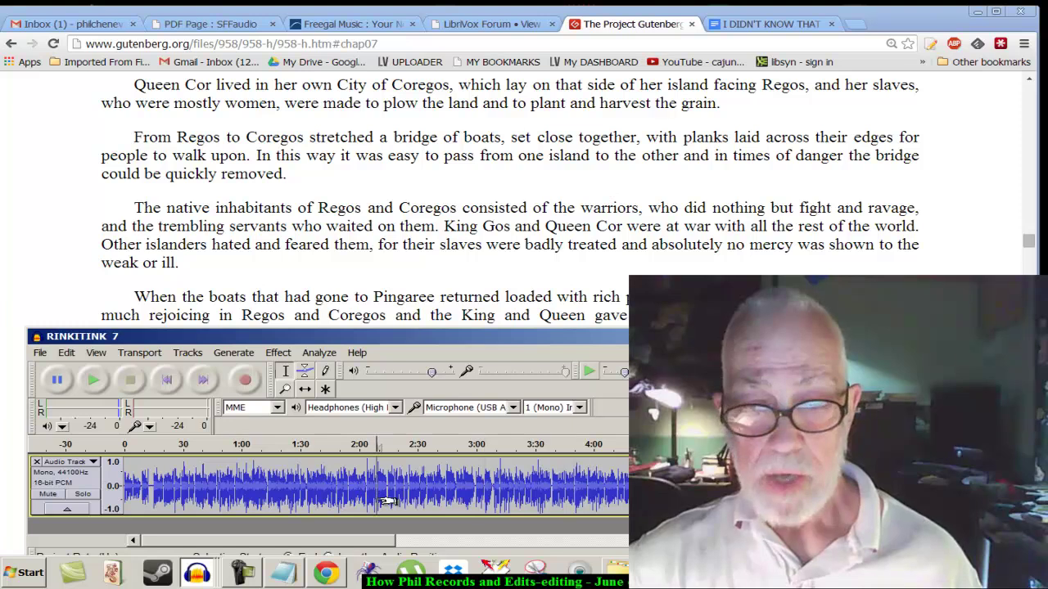
{"action": "key", "text": "space"}
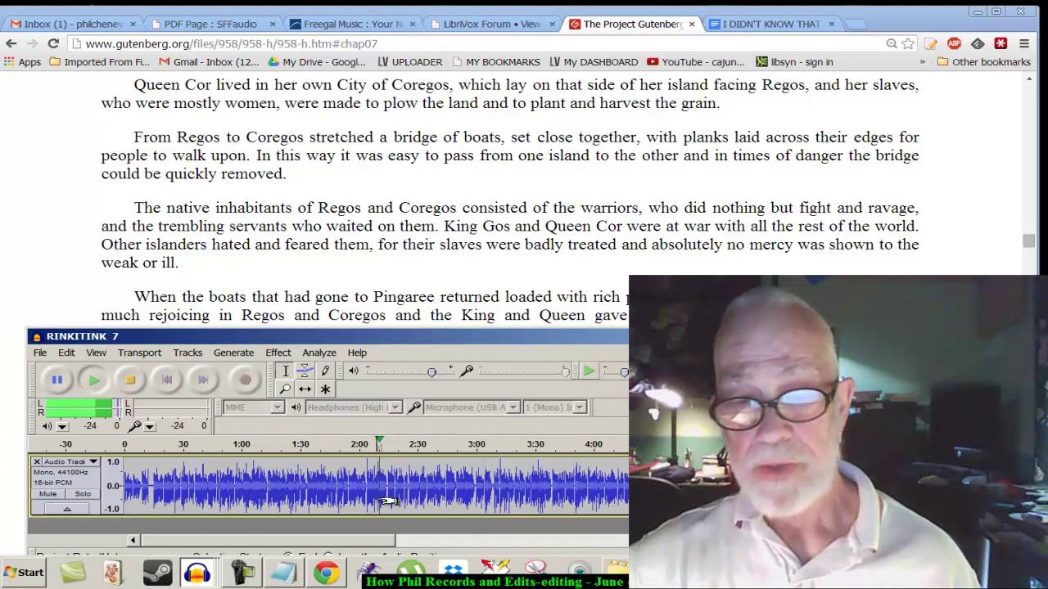
{"action": "key", "text": "ctrl+1"}
{"action": "key", "text": "space"}
{"action": "key", "text": "ctrl+1"}
{"action": "key", "text": "ctrl+1"}
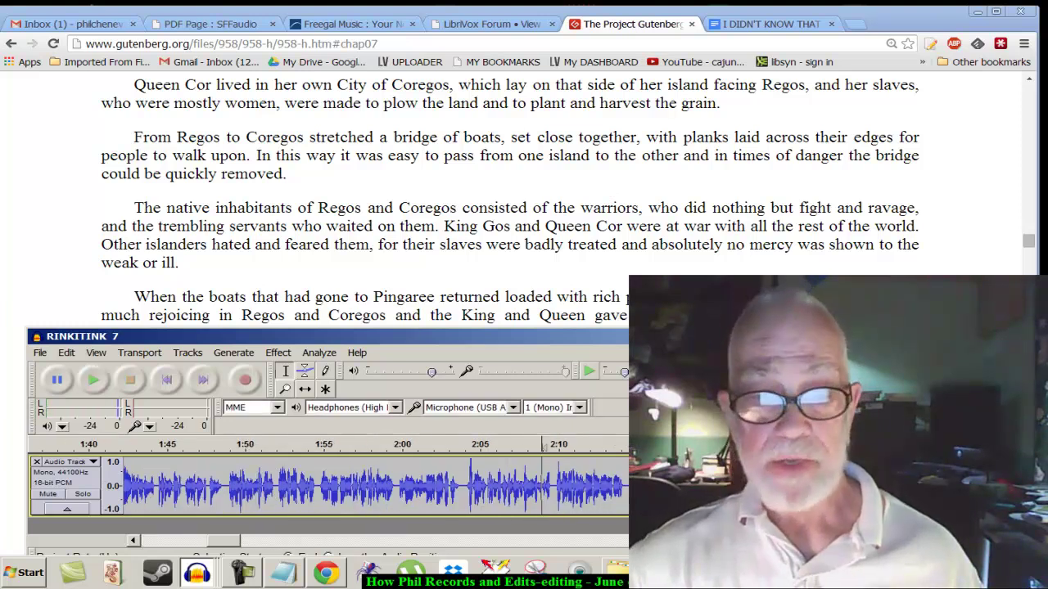
{"action": "key", "text": "space"}
{"action": "key", "text": "space"}
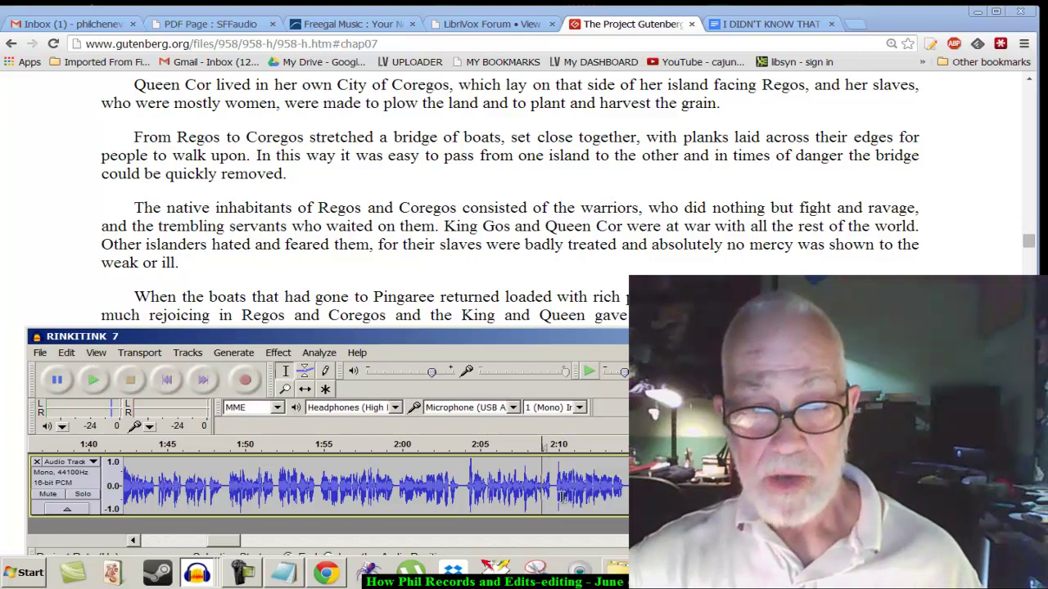
- Play the narration from about 2:09.7, then replay it from the same point in a wider view
{"action": "left_click", "coordinate": [555, 490]}
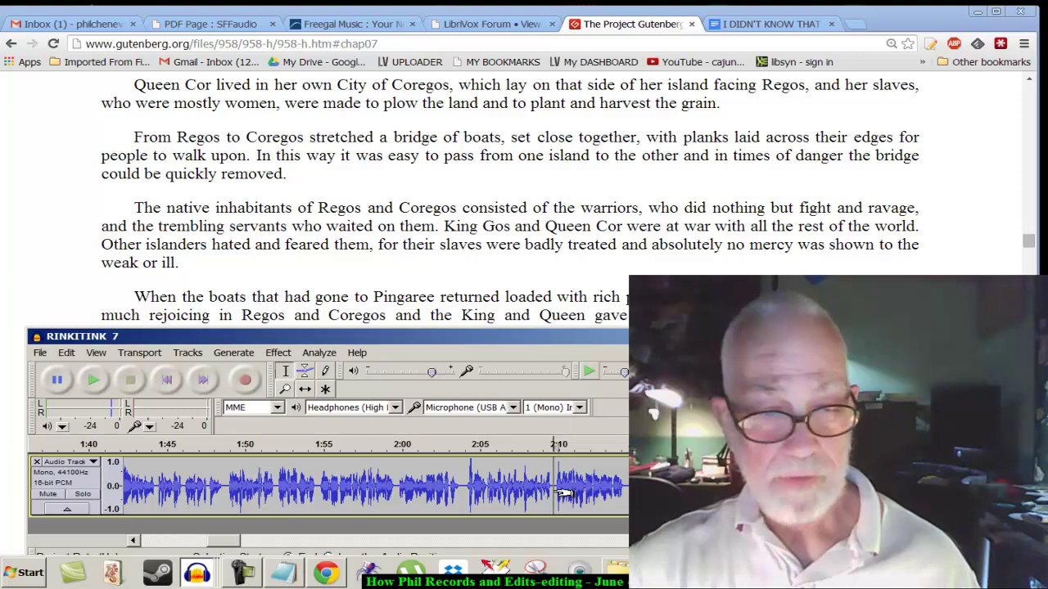
{"action": "key", "text": "space"}
{"action": "key", "text": "space"}
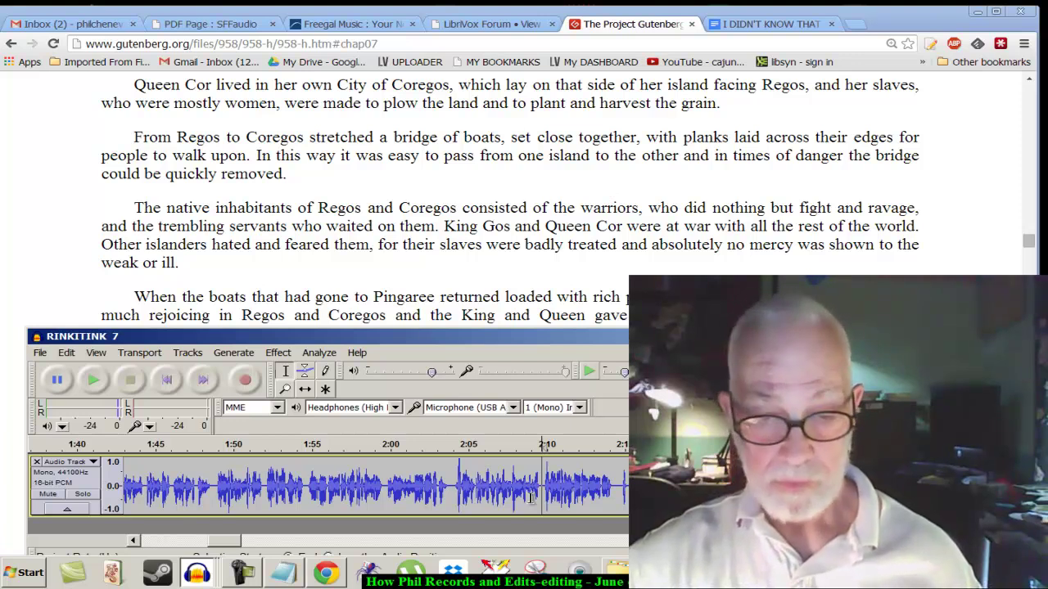
{"action": "key", "text": "ctrl+1"}
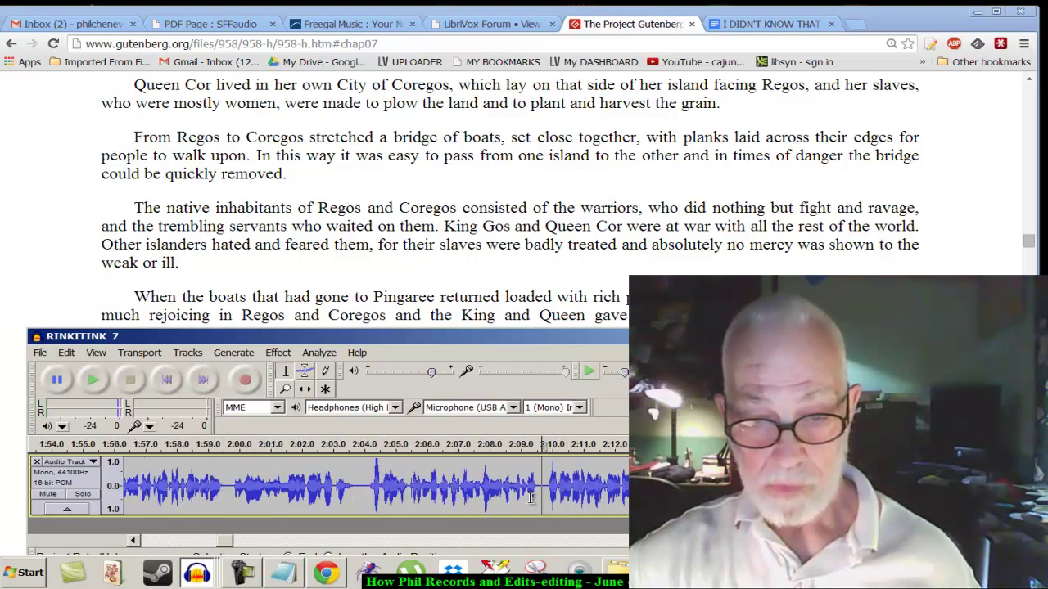
{"action": "key", "text": "space"}
{"action": "key", "text": "ctrl+3"}
{"action": "key", "text": "ctrl+3"}
{"action": "key", "text": "ctrl+3"}
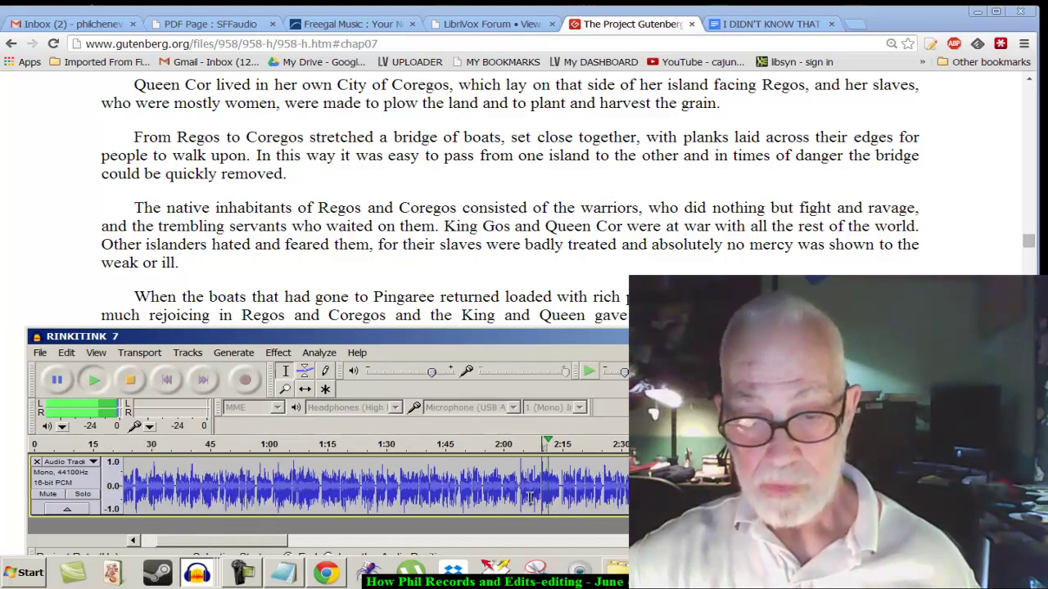
- Examine the passage in closer view, listen on from about 2:14.4, and stop playback
{"action": "key", "text": "ctrl+1"}
{"action": "key", "text": "ctrl+1"}
{"action": "key", "text": "ctrl+1"}
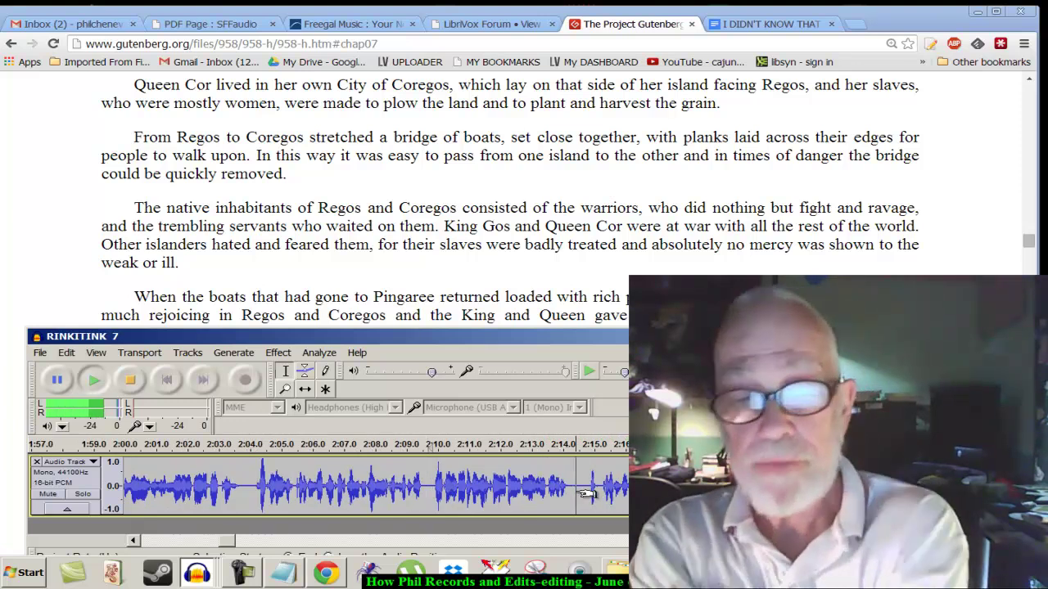
{"action": "key", "text": "ctrl+3"}
{"action": "key", "text": "space"}
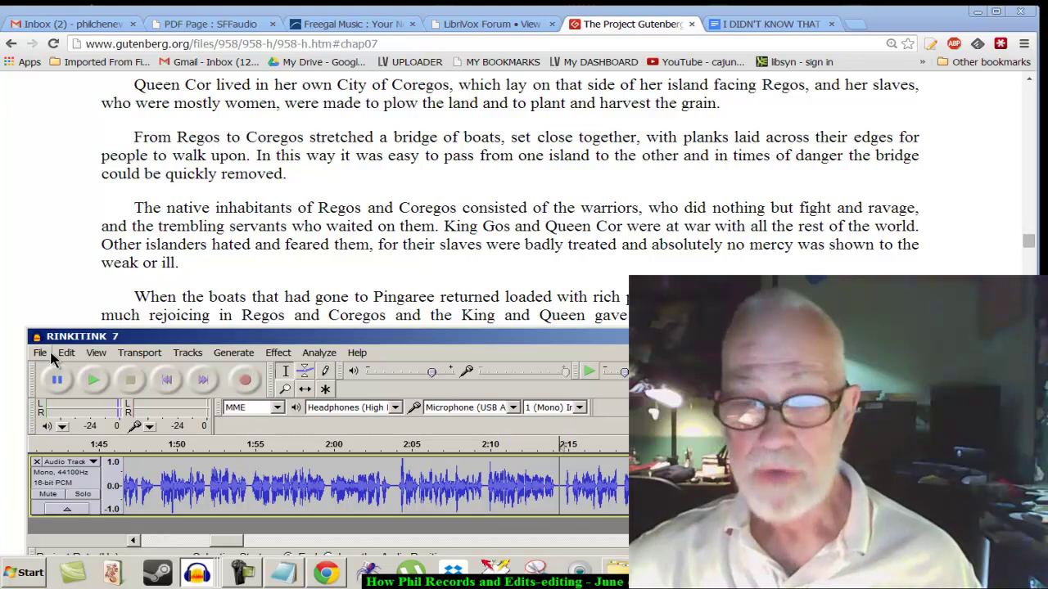
- Return to the start, select the whole narration, and apply the Leveller effect with Light leveling and a -70dB noise threshold
{"action": "left_click", "coordinate": [168, 382]}
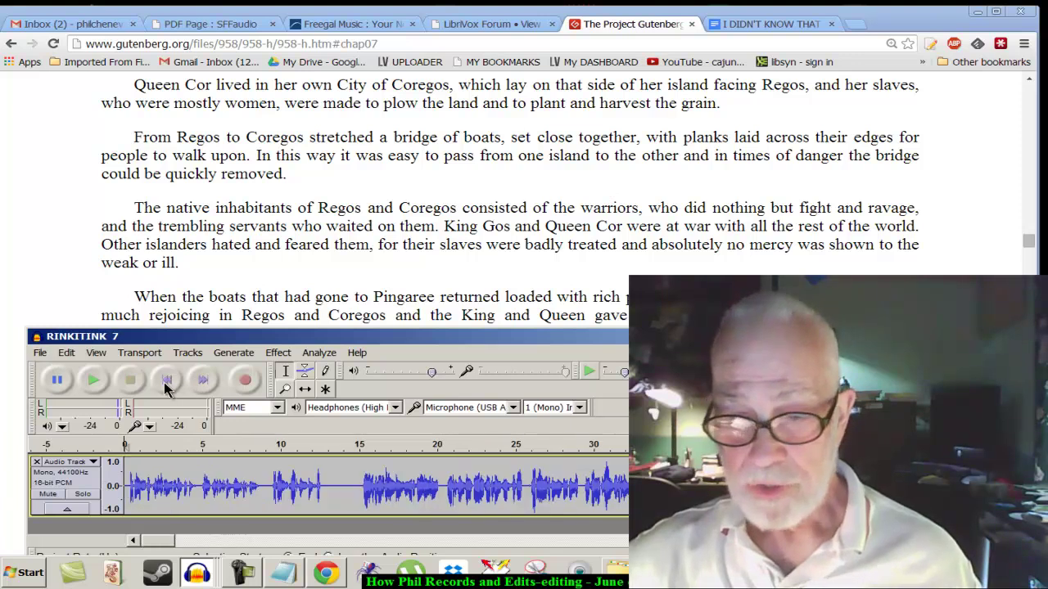
{"action": "key", "text": "ctrl+f"}
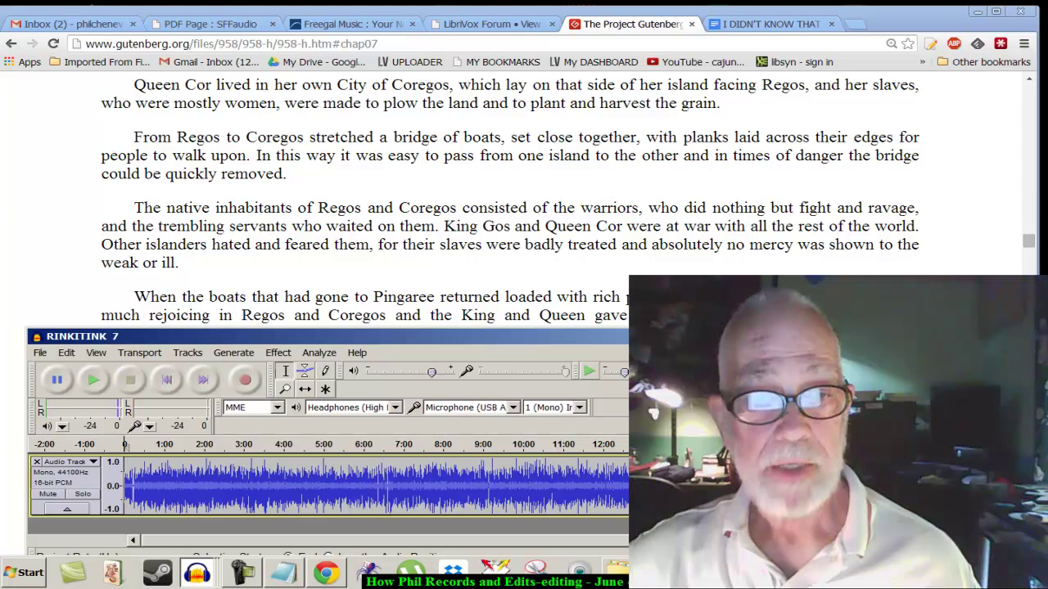
{"action": "left_click", "coordinate": [90, 479]}
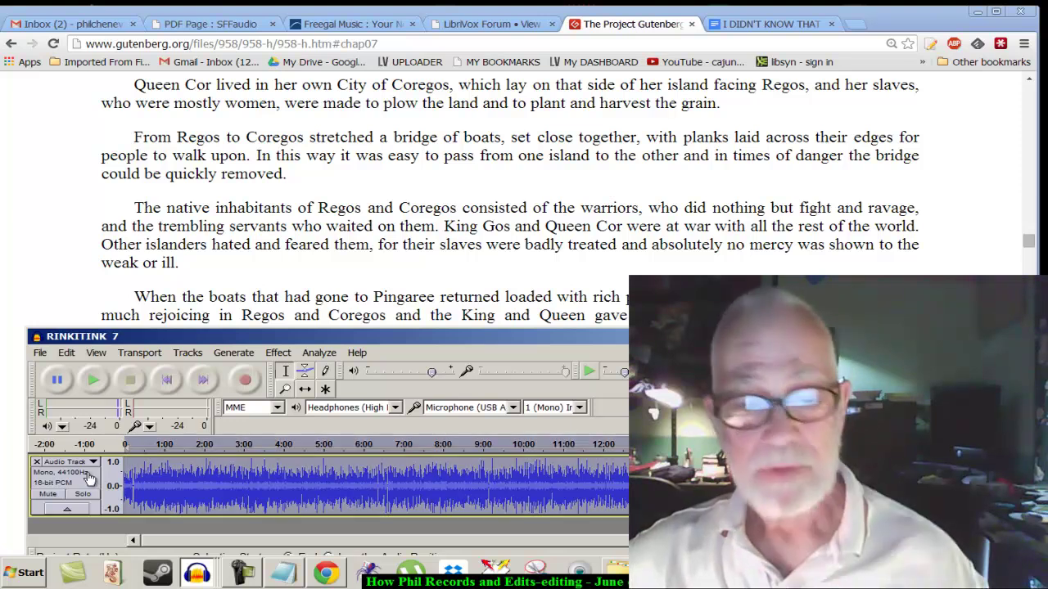
{"action": "left_click", "coordinate": [279, 354]}
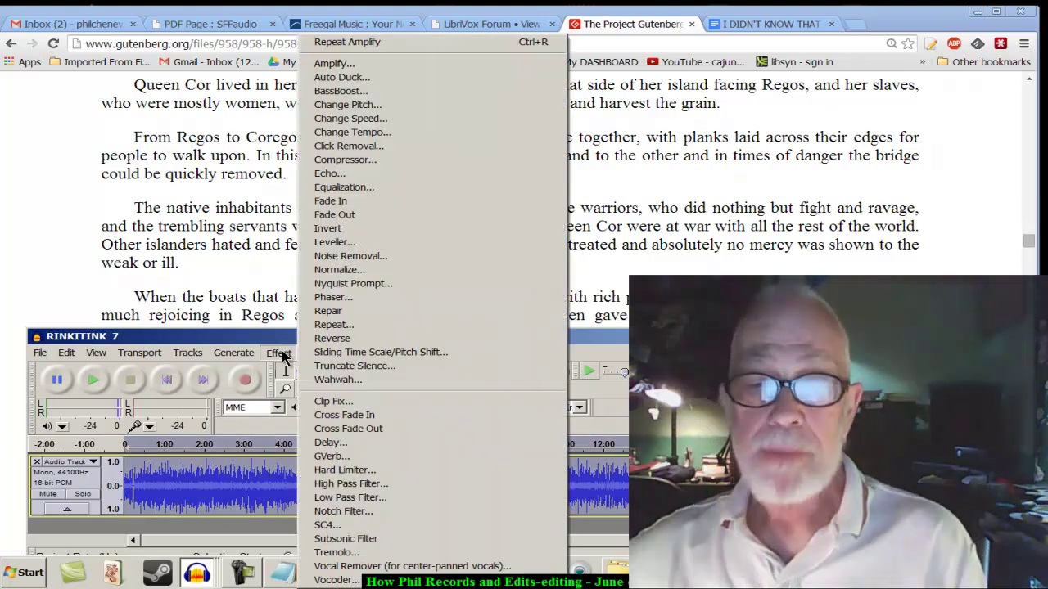
{"action": "left_click", "coordinate": [337, 242]}
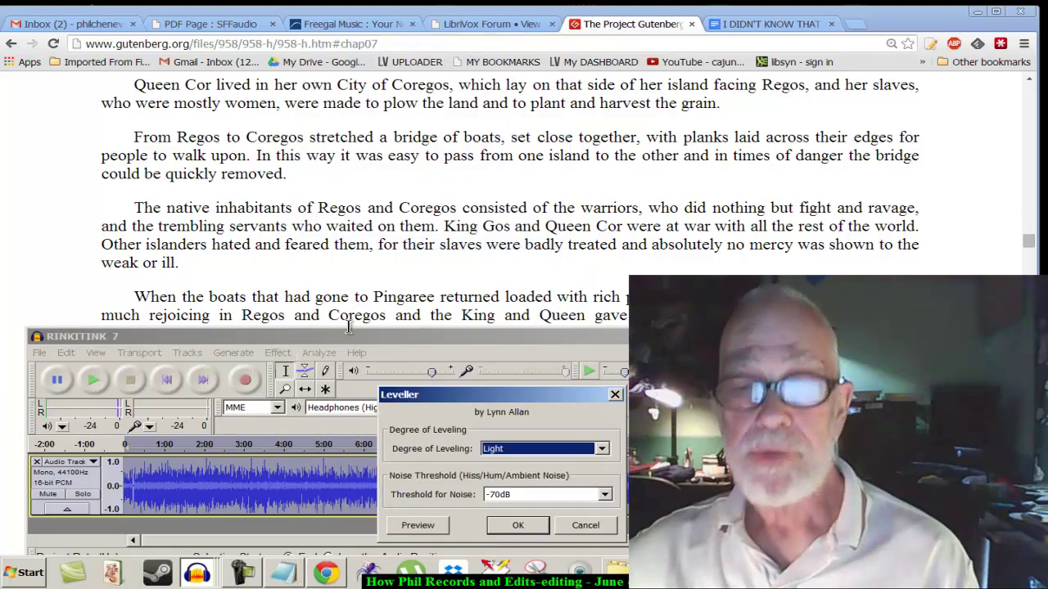
{"action": "left_click", "coordinate": [521, 527]}
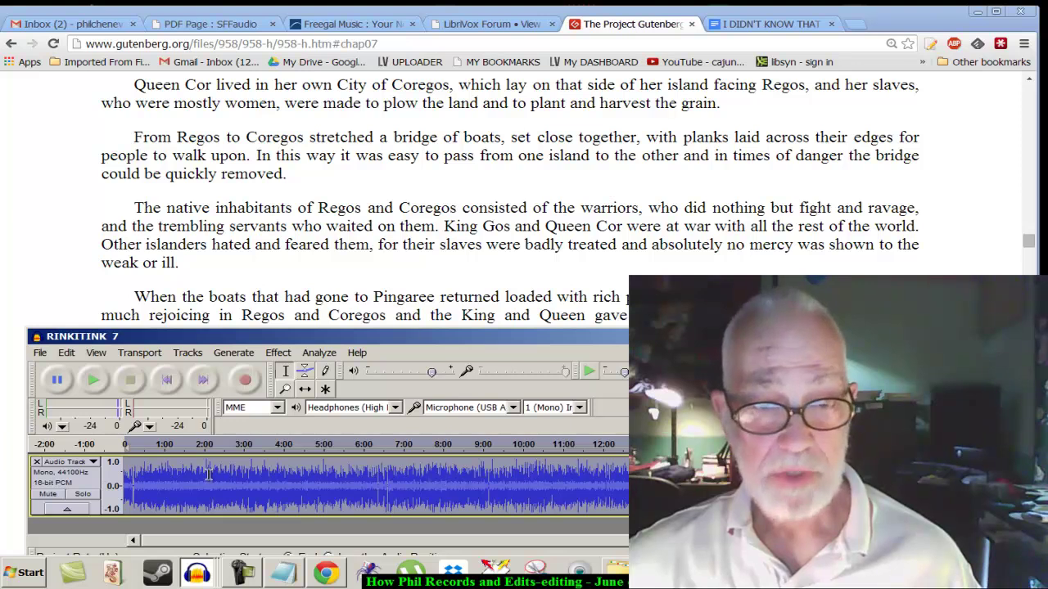
- Examine the waveform of the entire levelled narration in closer and wider views
{"action": "key", "text": "ctrl+3"}
{"action": "key", "text": "ctrl+1"}
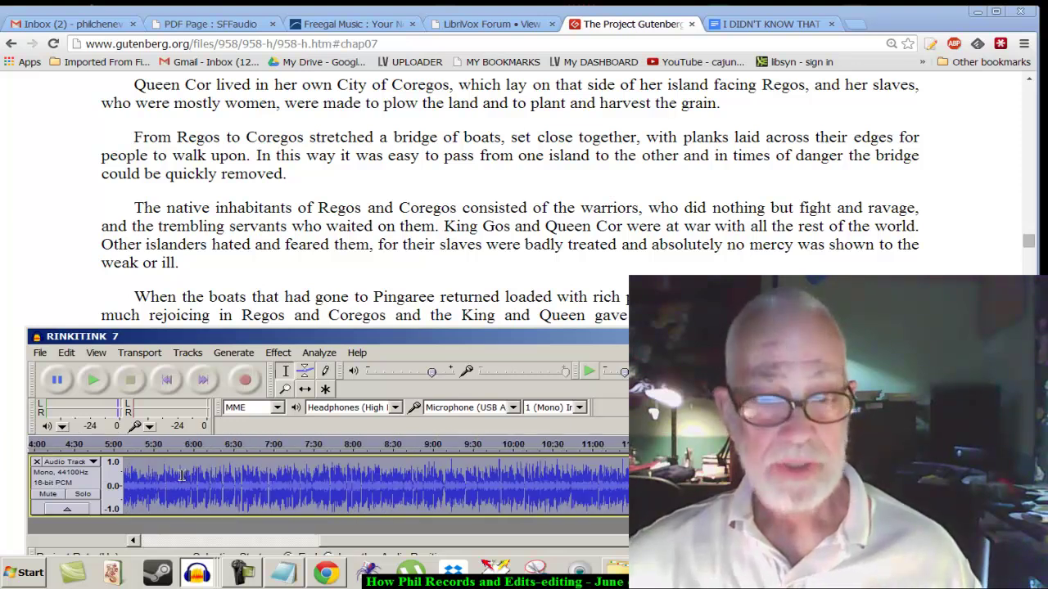
{"action": "key", "text": "ctrl+3"}
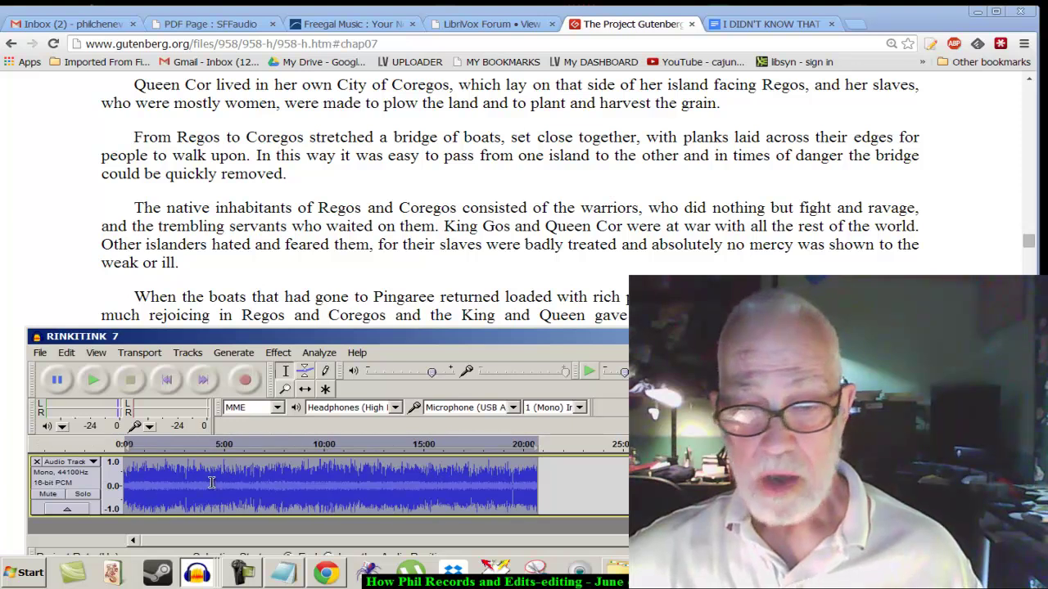
{"action": "key", "text": "ctrl+1"}
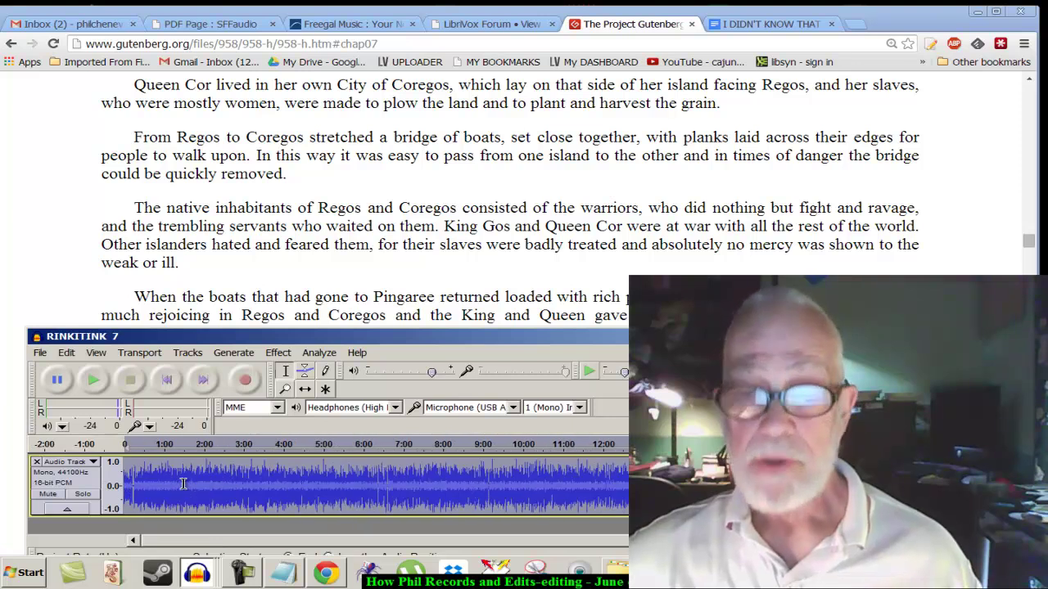
{"action": "key", "text": "ctrl+3"}
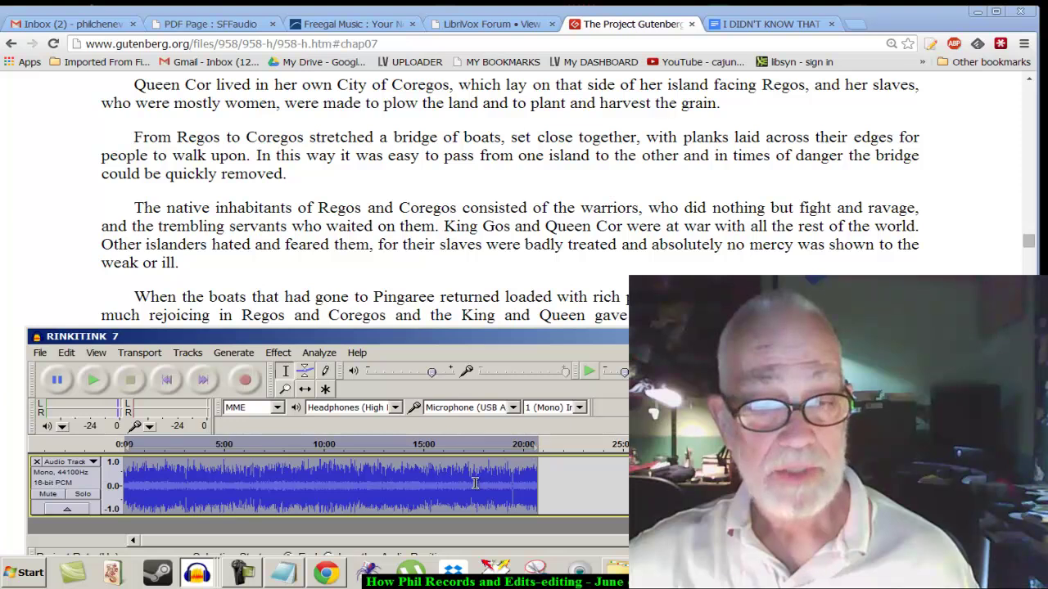
- Start an MP3 export of the narration and browse to the RINKITINK IN OZ folder inside Modules
{"action": "left_click", "coordinate": [39, 353]}
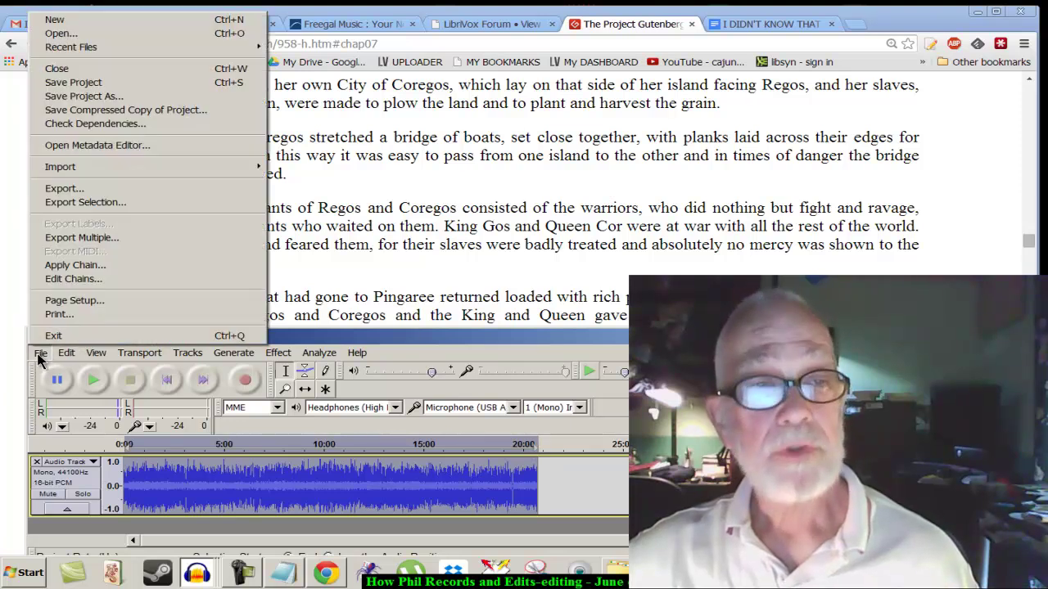
{"action": "left_click", "coordinate": [65, 189]}
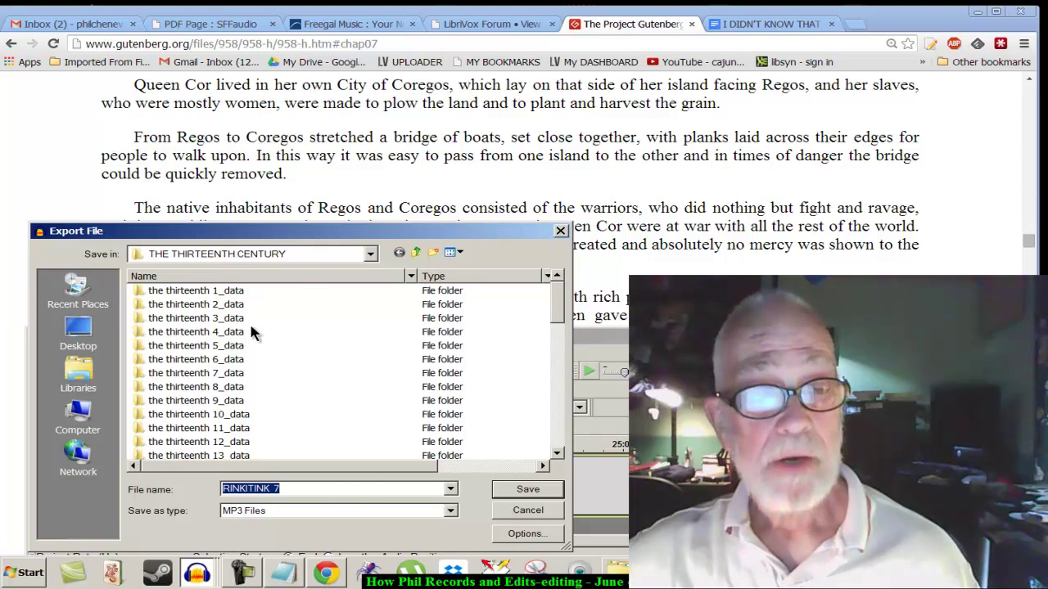
{"action": "left_click", "coordinate": [370, 253]}
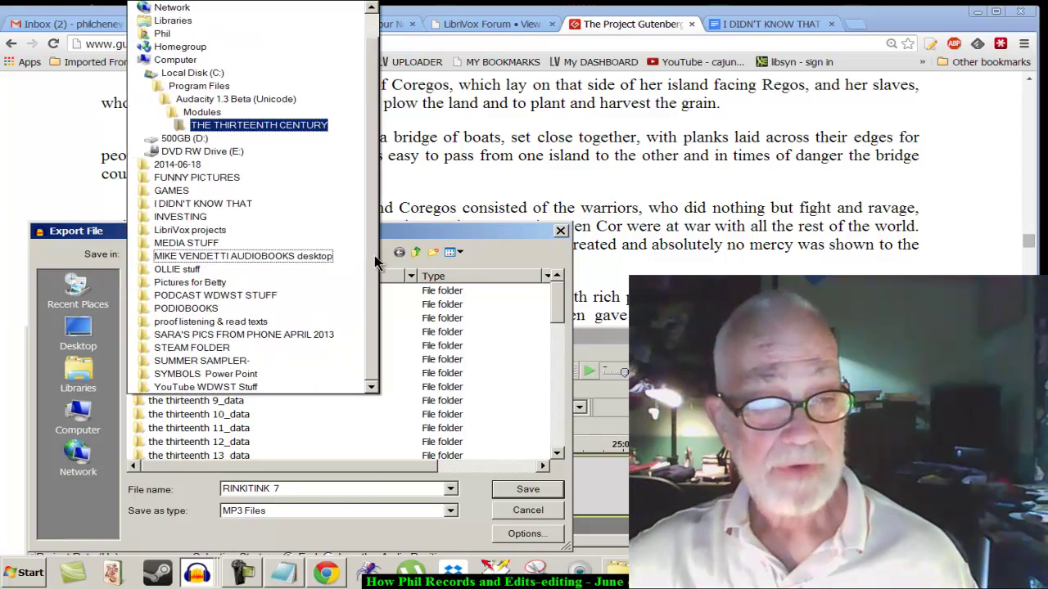
{"action": "left_click", "coordinate": [190, 112]}
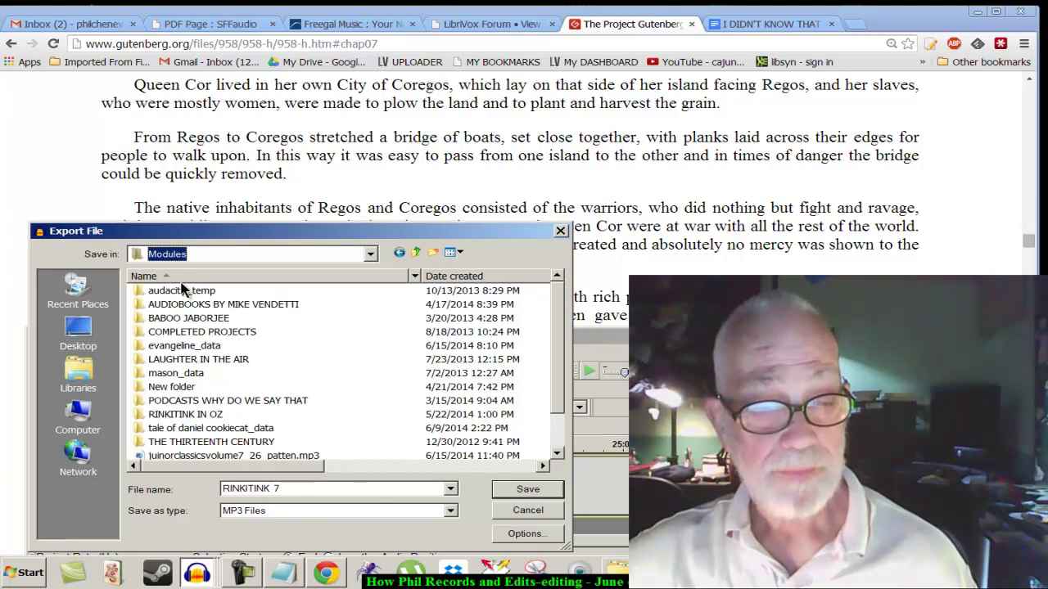
{"action": "double_click", "coordinate": [163, 417]}
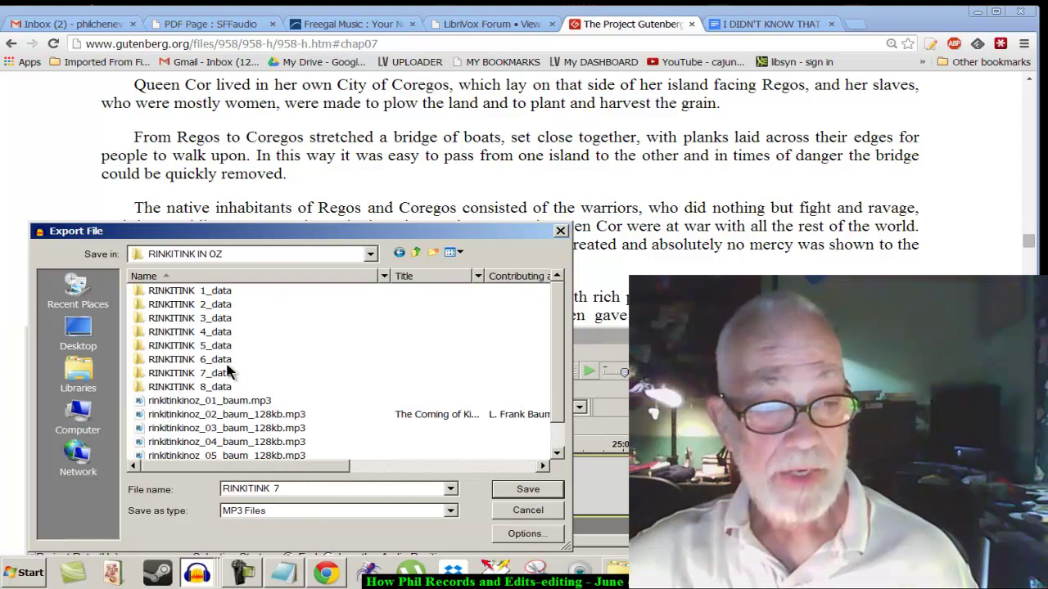
{"action": "scroll", "coordinate": [228, 370], "scroll_direction": "down", "scroll_amount": 1}
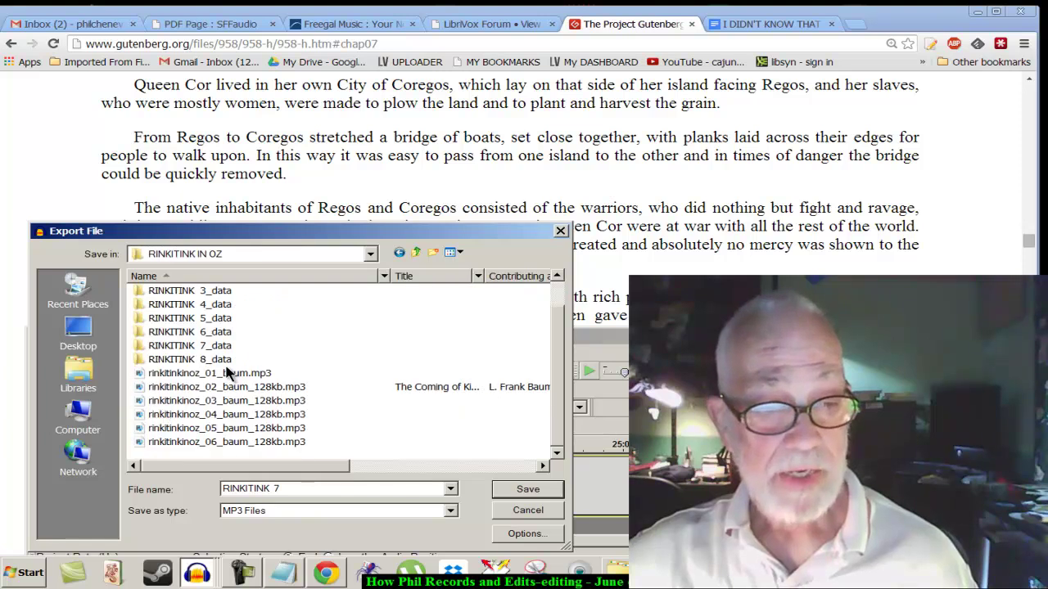
- Take rinkitinkinoz_06_baum_128kb.mp3 as the pattern for the export file name, then cancel the export
{"action": "left_click", "coordinate": [227, 443]}
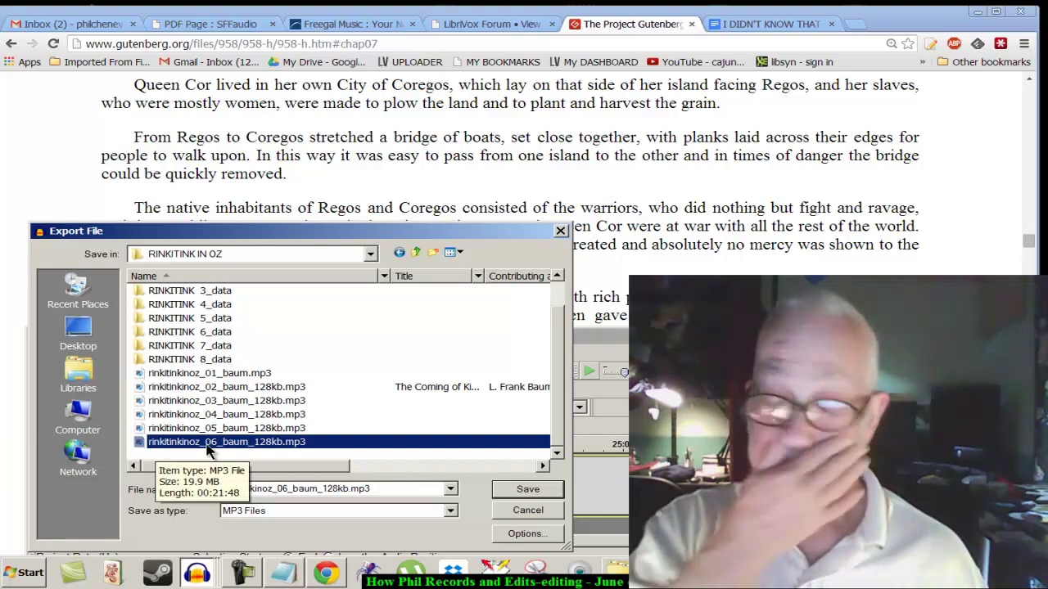
{"action": "left_click", "coordinate": [281, 490]}
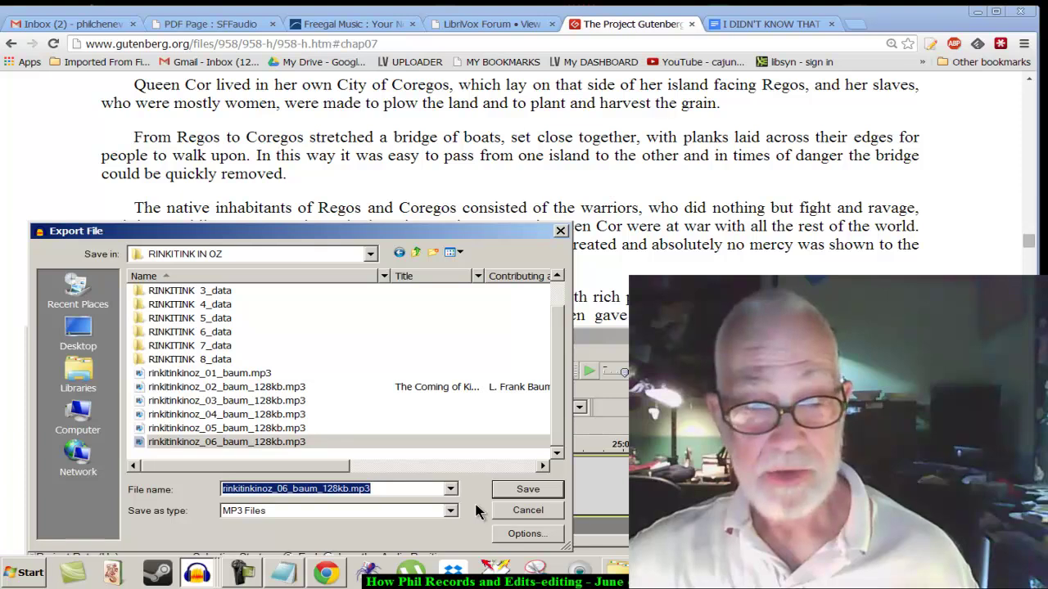
{"action": "left_click", "coordinate": [528, 511]}
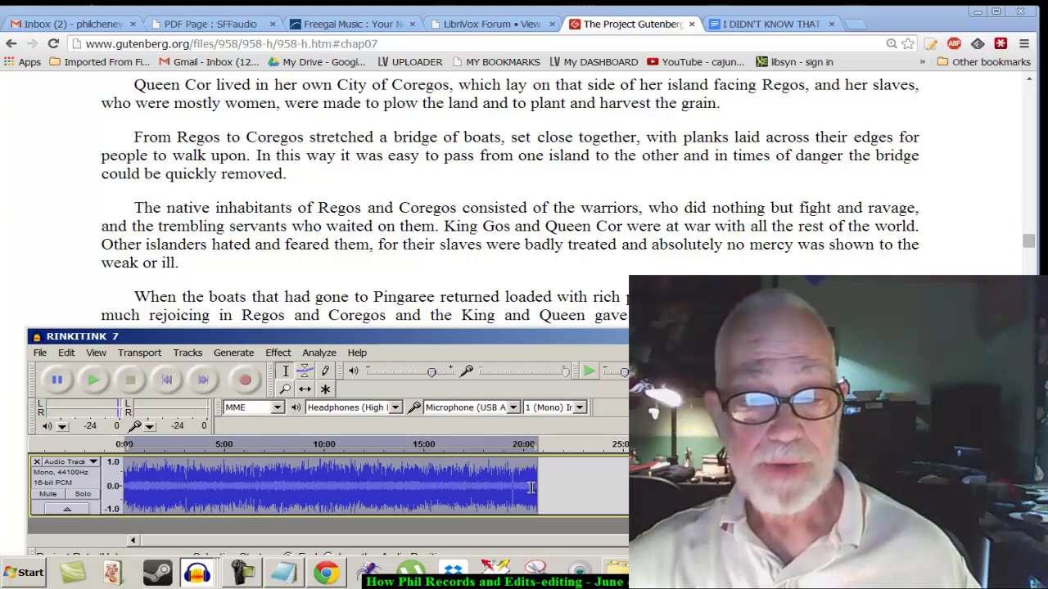
{"action": "key", "text": "ctrl+1"}
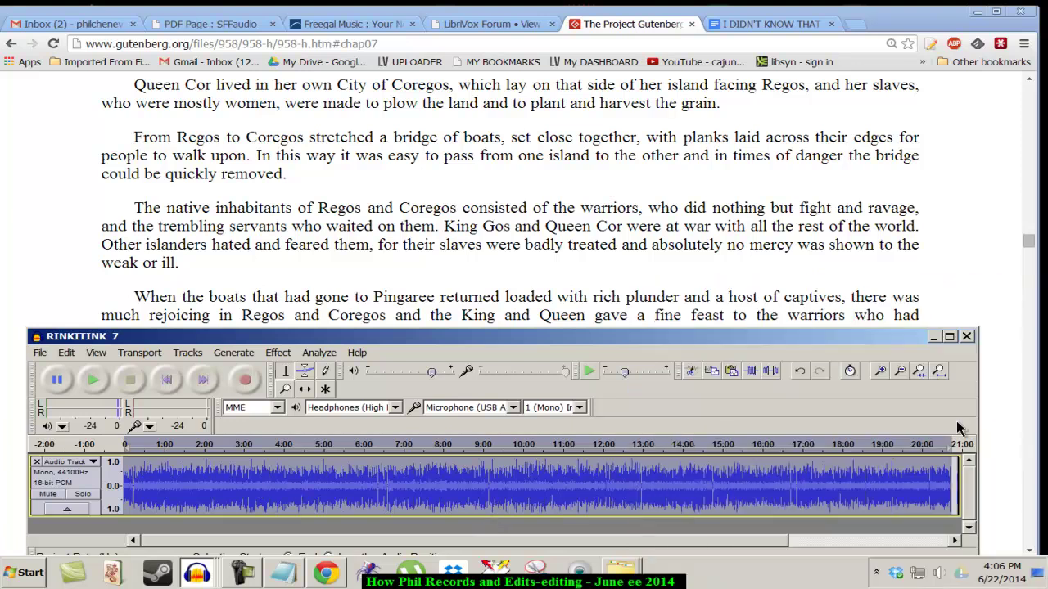
{"action": "left_click", "coordinate": [250, 575]}
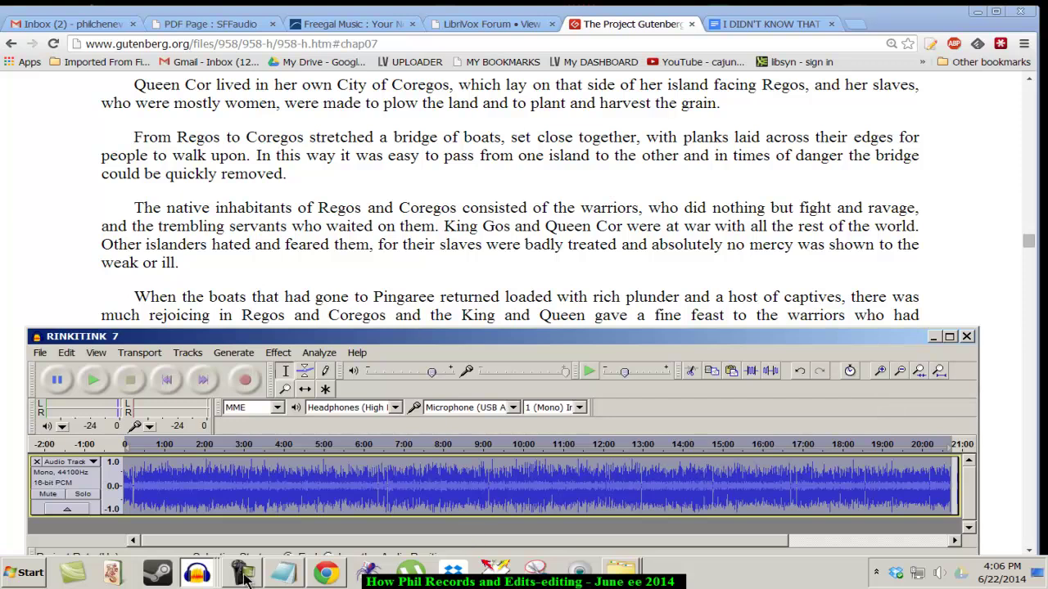